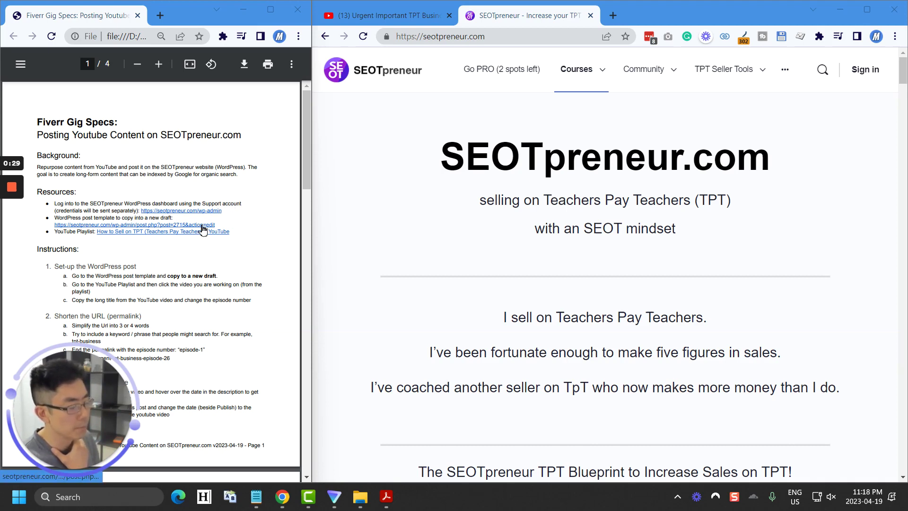
- Sign in to the SEOTpreneur website
scroll(239, 238, down, 3)
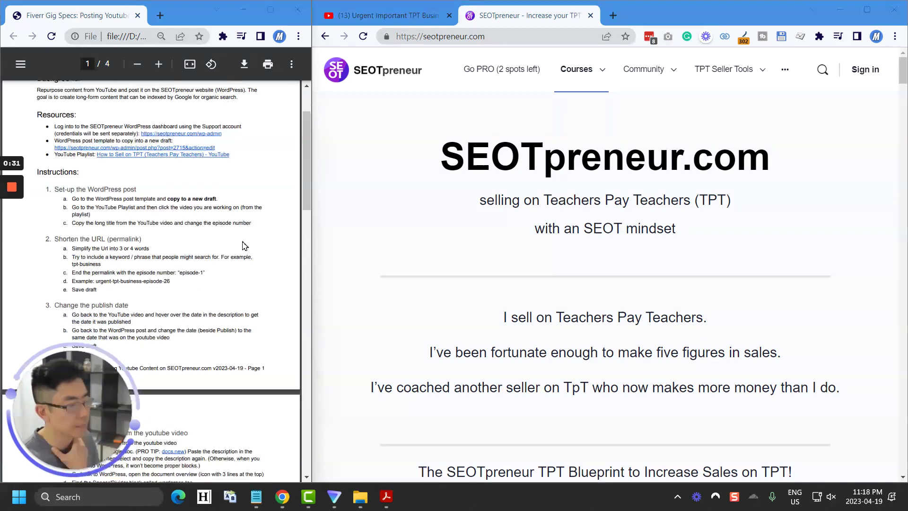
scroll(242, 241, up, 3)
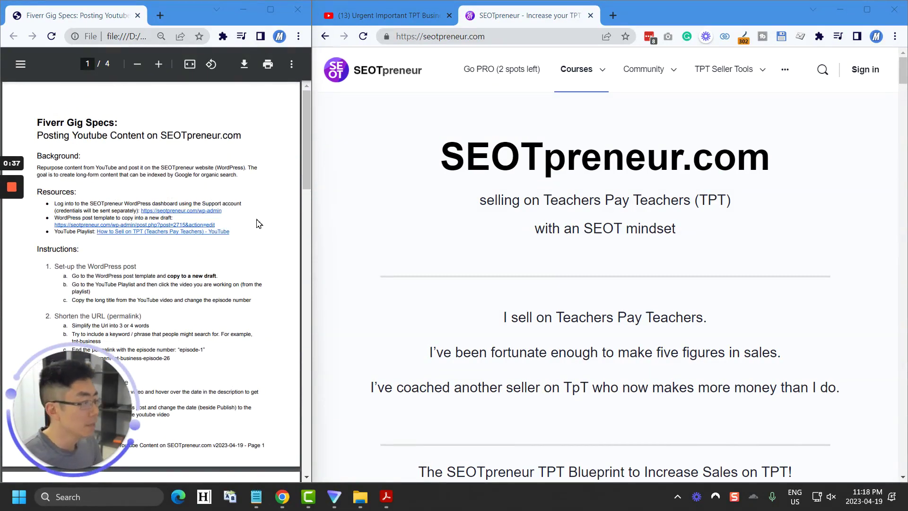
click(865, 70)
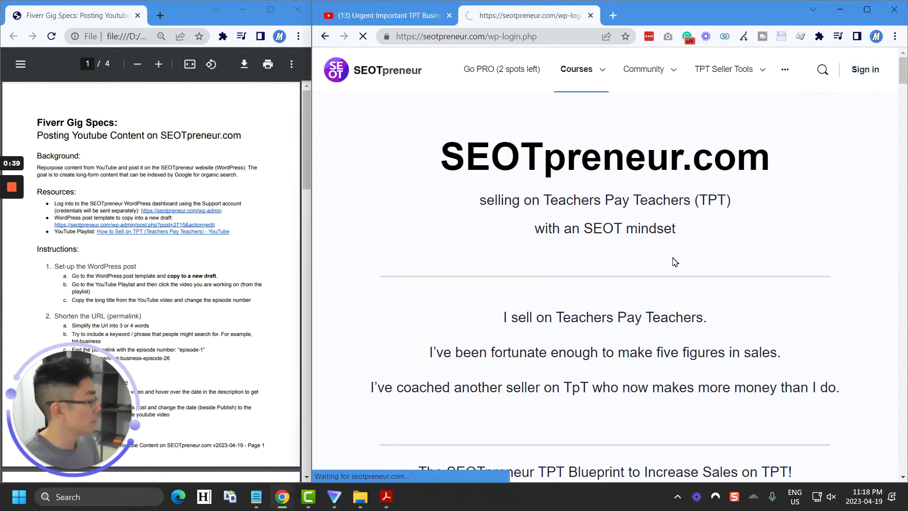
click(813, 335)
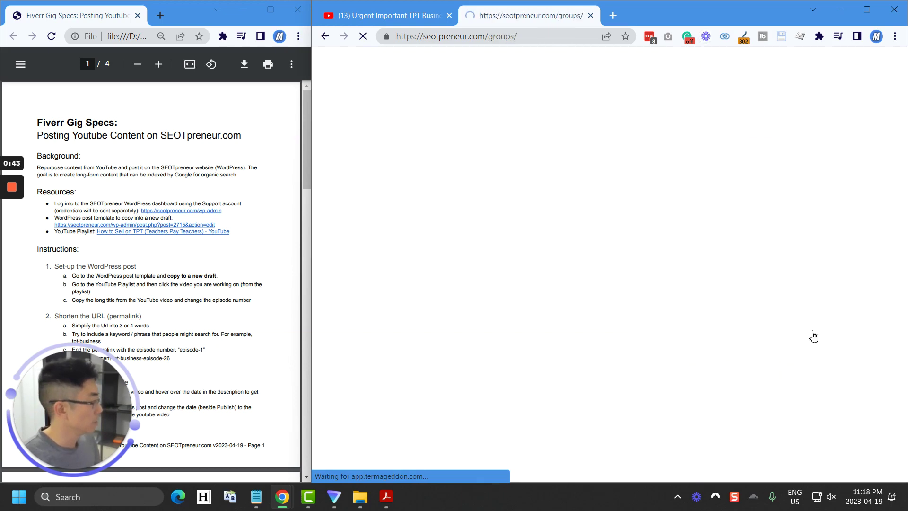
- Close the leftover YouTube tab and open the WordPress dashboard of the SEOTpreneur site
click(449, 16)
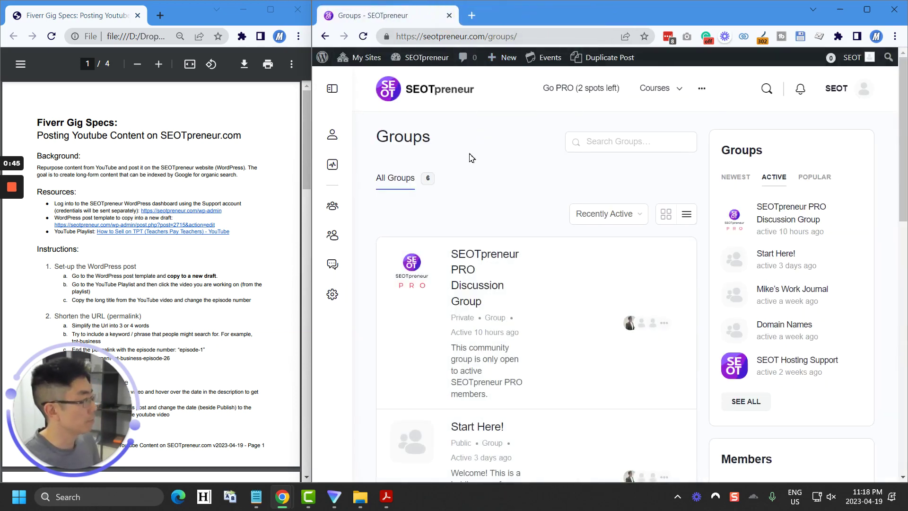
click(426, 57)
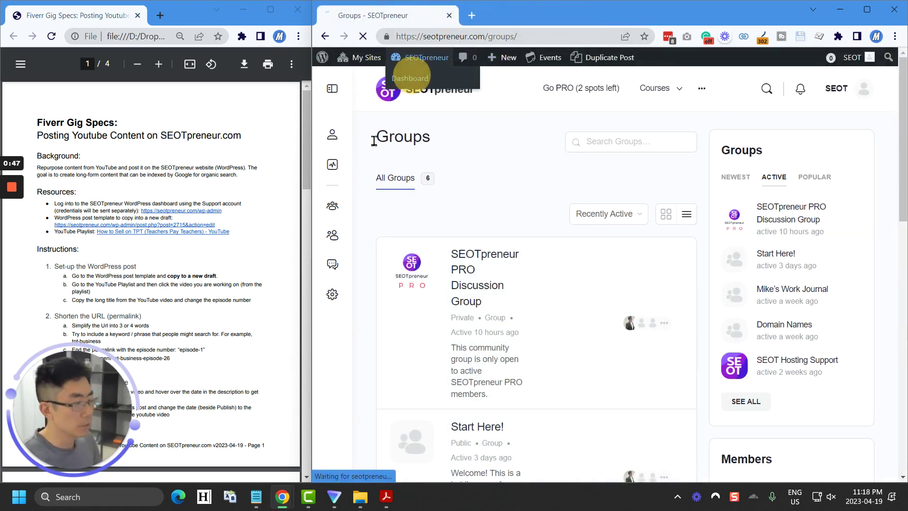
- Open the WordPress post template link from the gig specs in a new tab and move it into the WordPress window
click(142, 219)
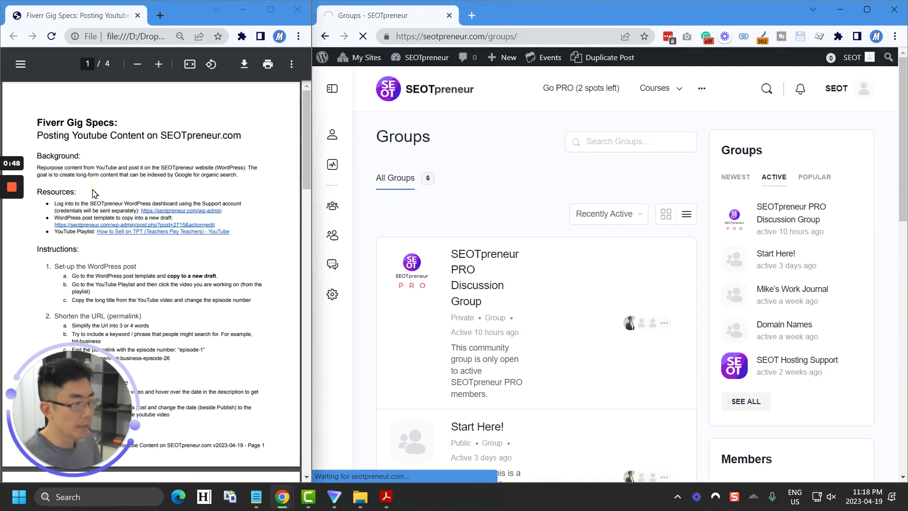
right_click(122, 227)
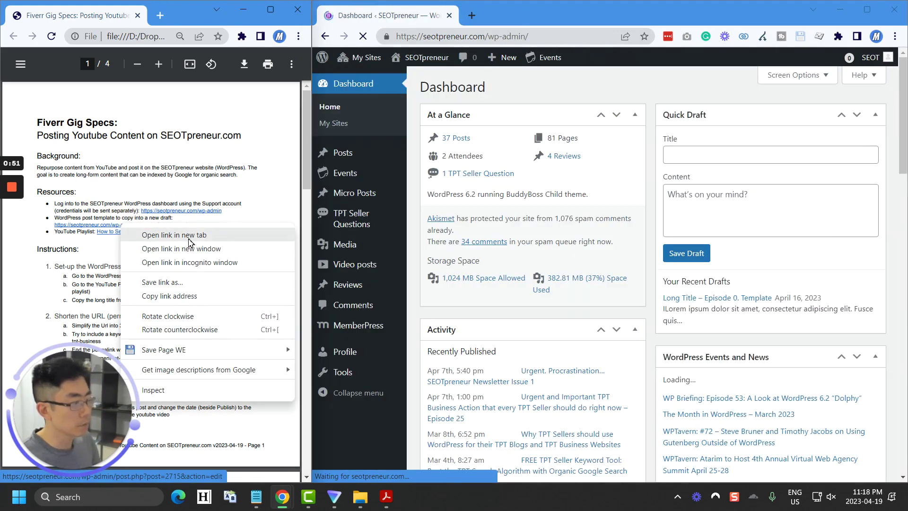
click(192, 239)
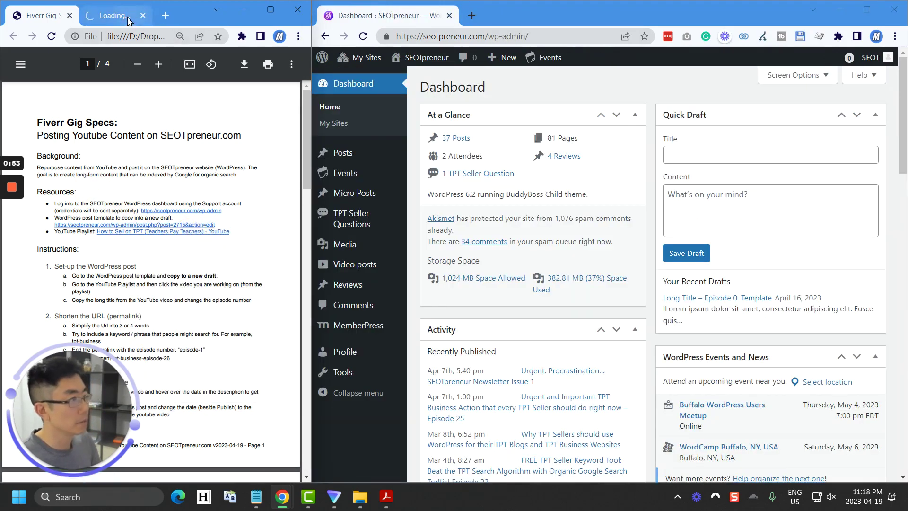
drag(475, 56, 520, 14)
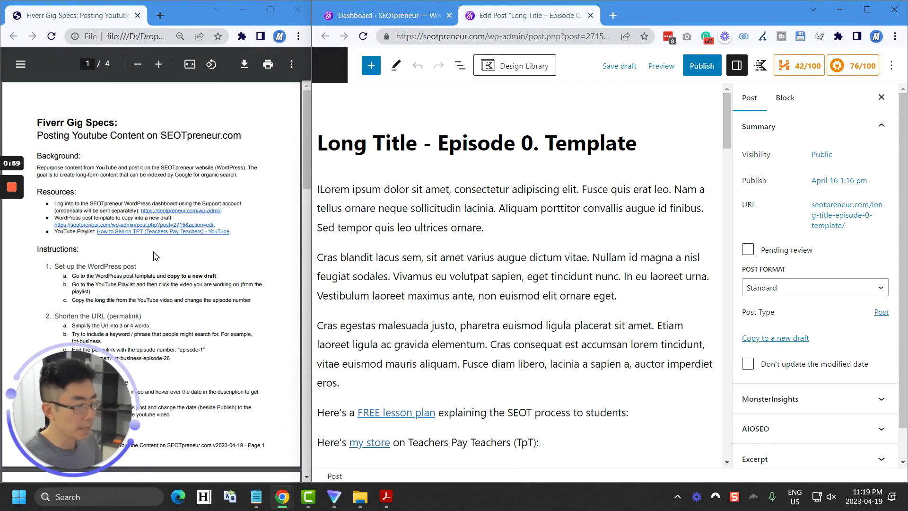
- Open the "How to Sell on TPT" YouTube playlist link from the specs in a new tab of the WordPress window
right_click(161, 234)
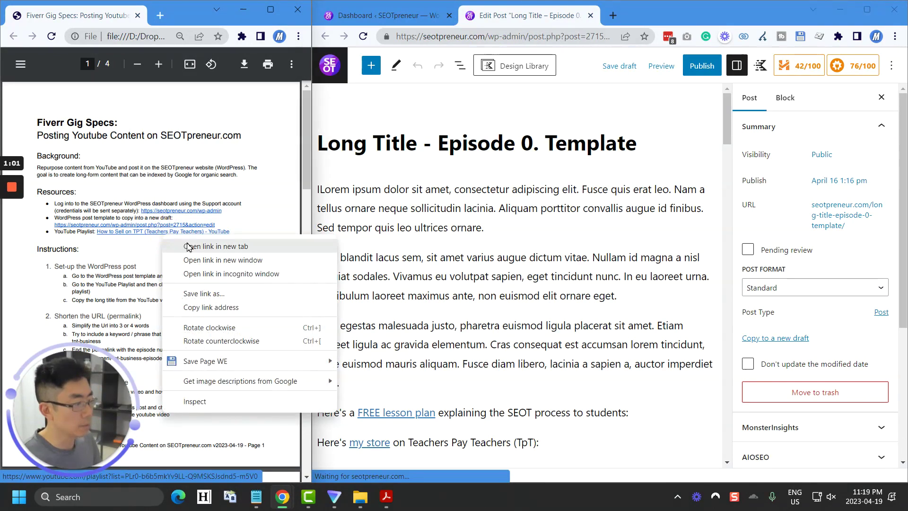
click(189, 247)
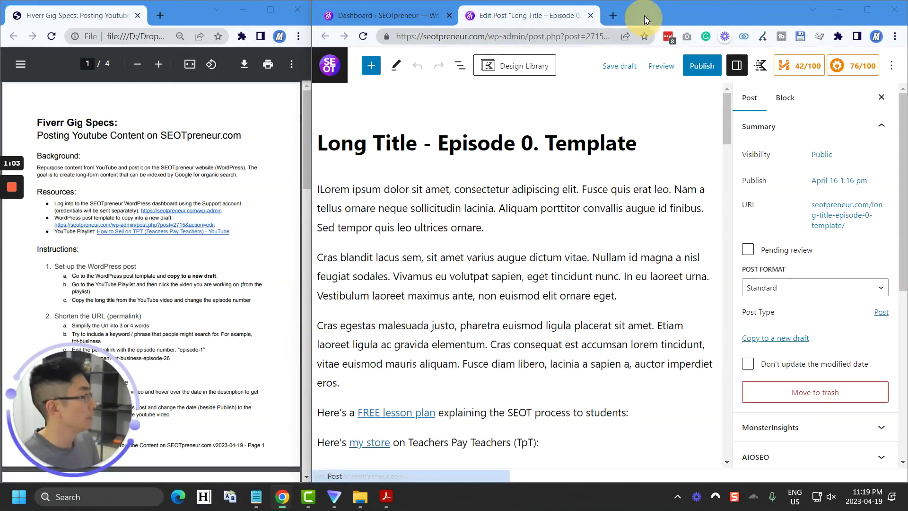
drag(645, 20, 652, 18)
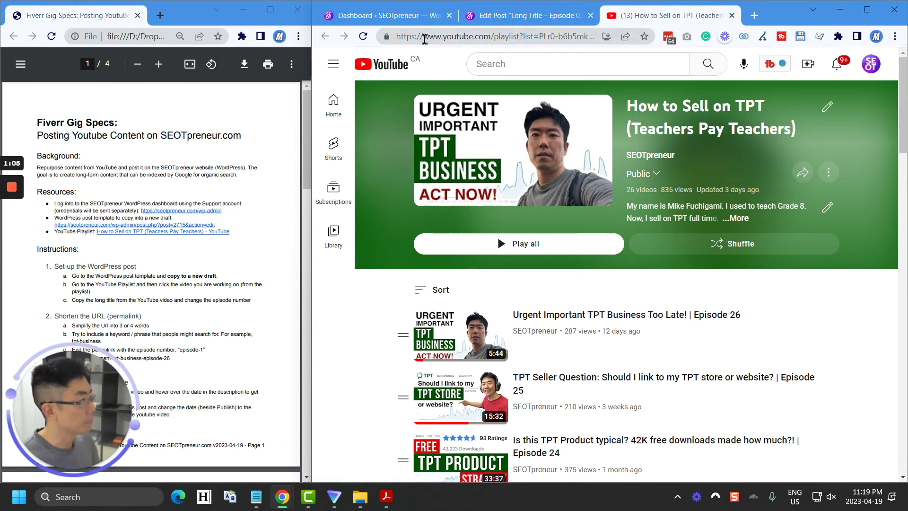
- Copy the "Long Title - Episode 0. Template" post to a new draft and place the cursor in its title
click(503, 13)
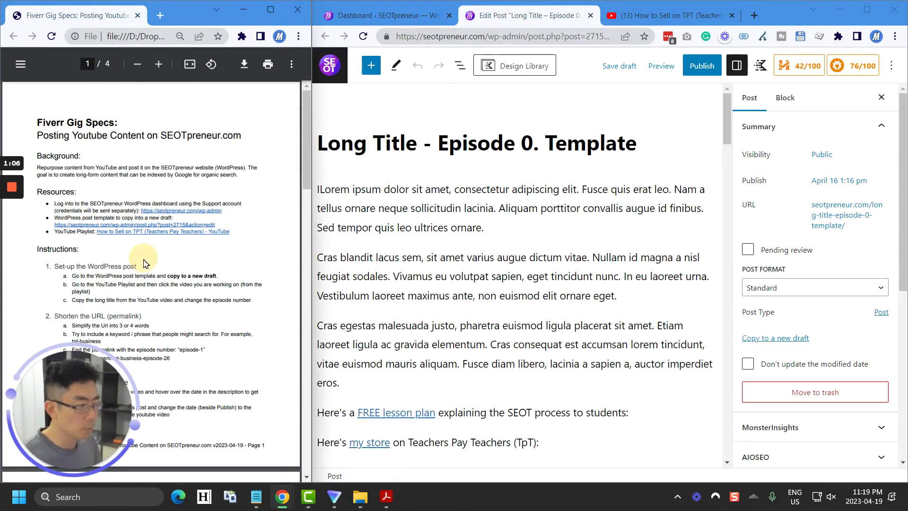
scroll(211, 292, down, 1)
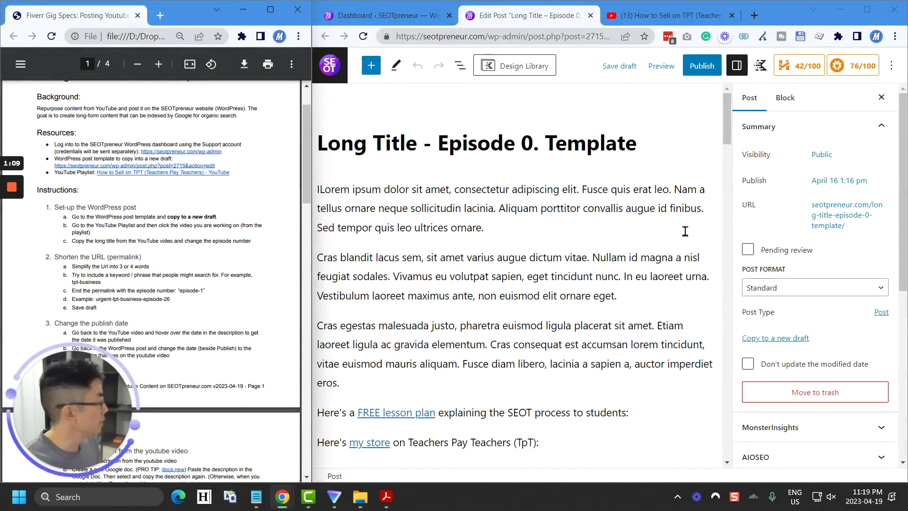
click(776, 339)
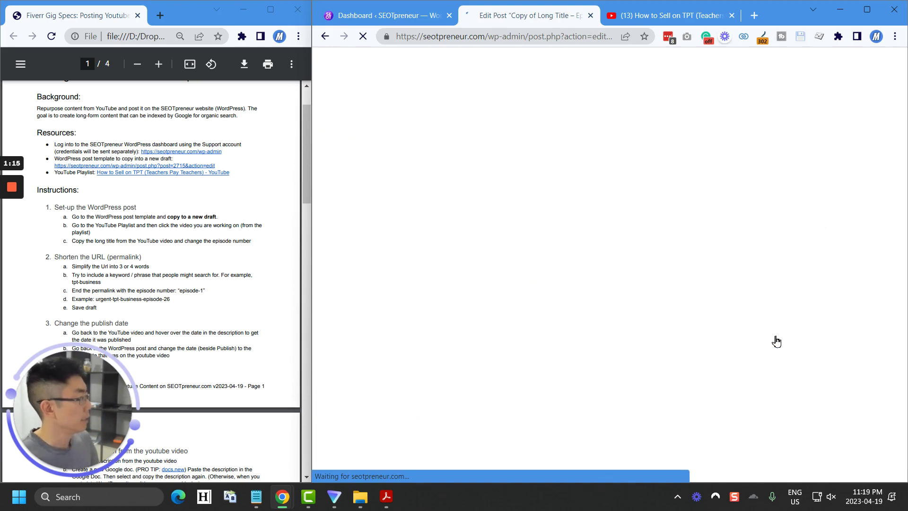
click(386, 142)
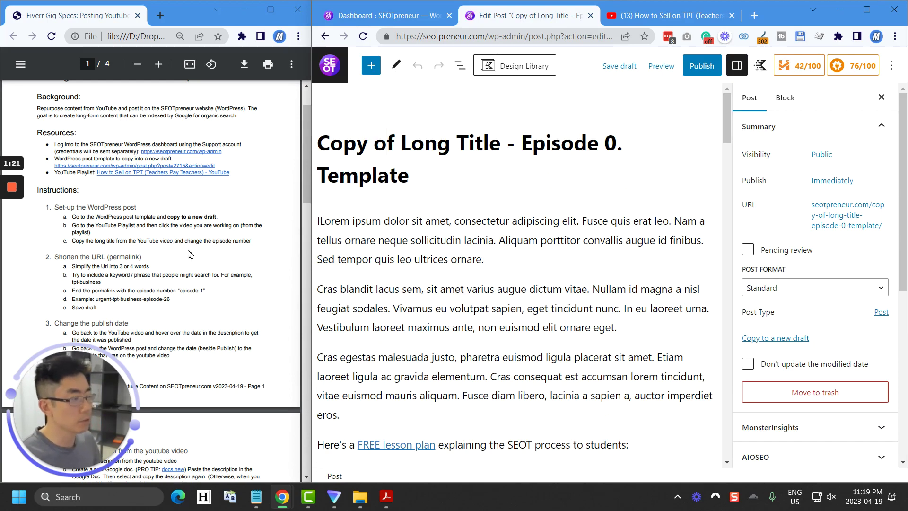
- Open the Episode 26 video from the YouTube playlist, skip the ad and pause playback
click(652, 15)
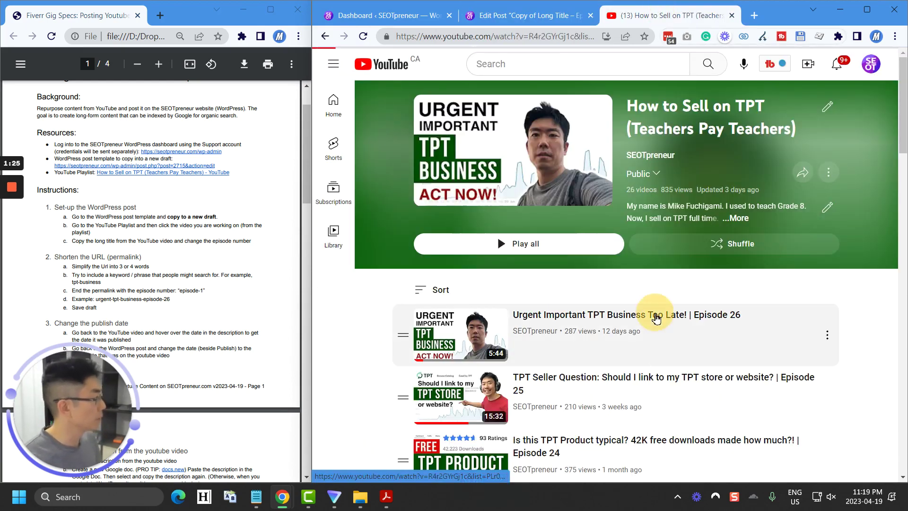
click(655, 315)
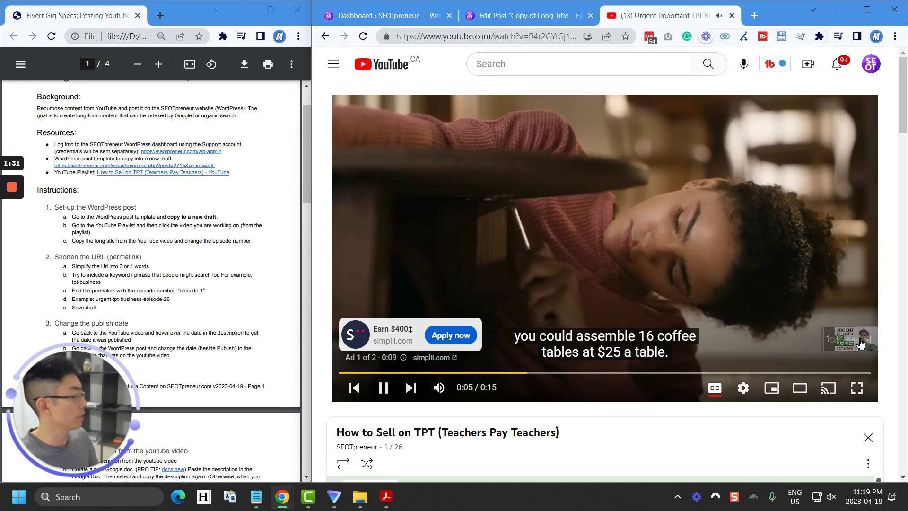
click(860, 341)
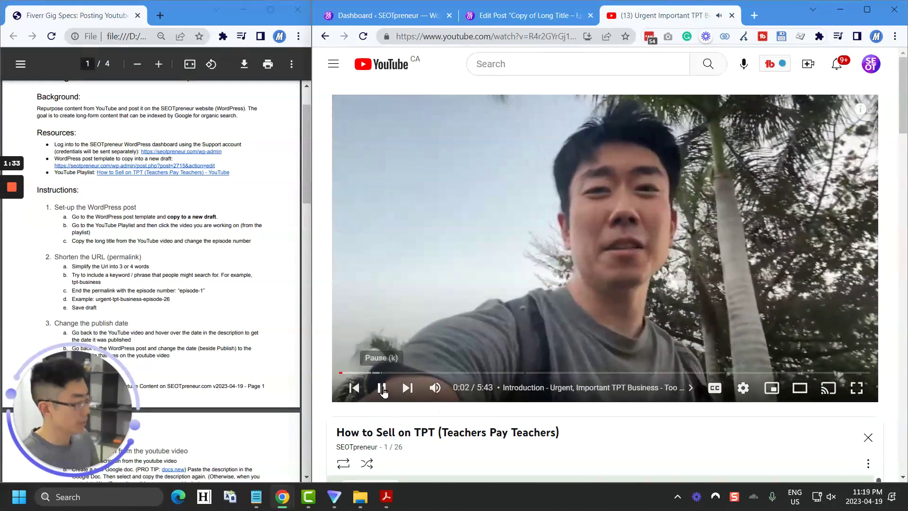
key(space)
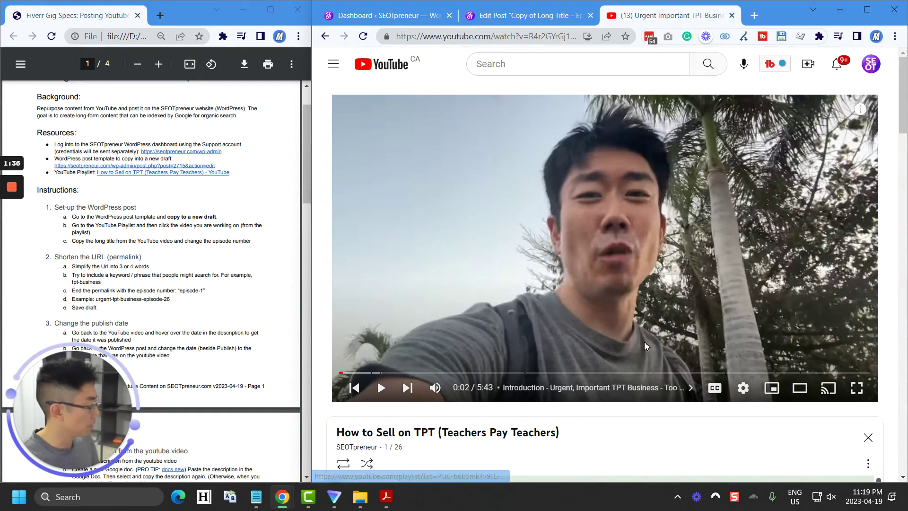
- Copy the video title text "Urgent Important TPT Business Too Late!" without the episode number
scroll(644, 341, down, 3)
click(867, 321)
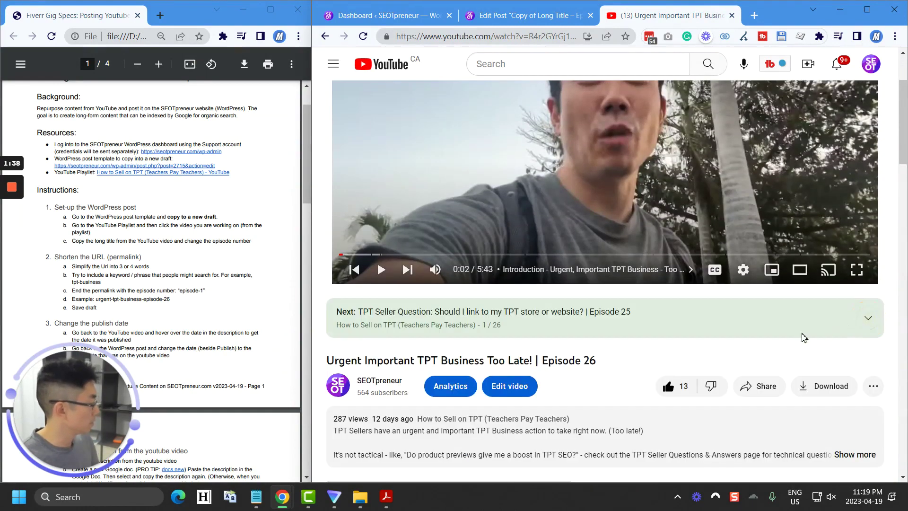
scroll(634, 356, down, 3)
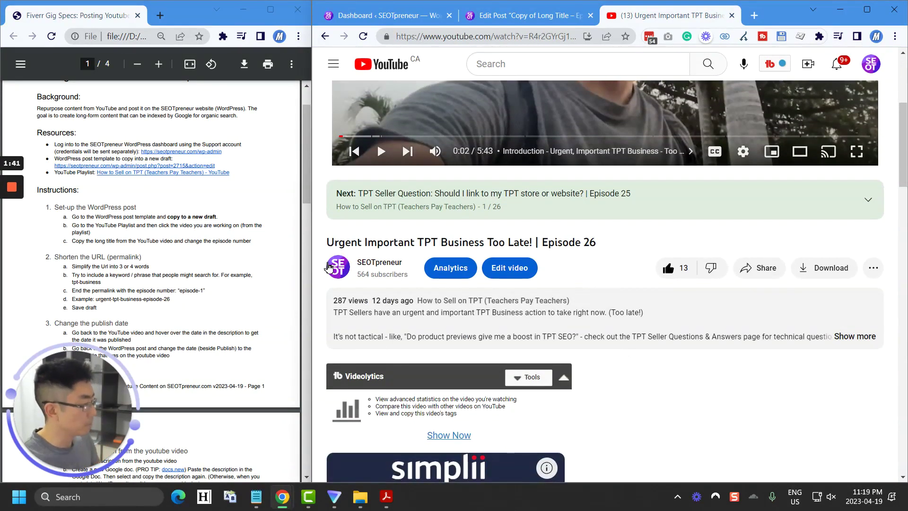
drag(323, 245, 389, 240)
click(389, 240)
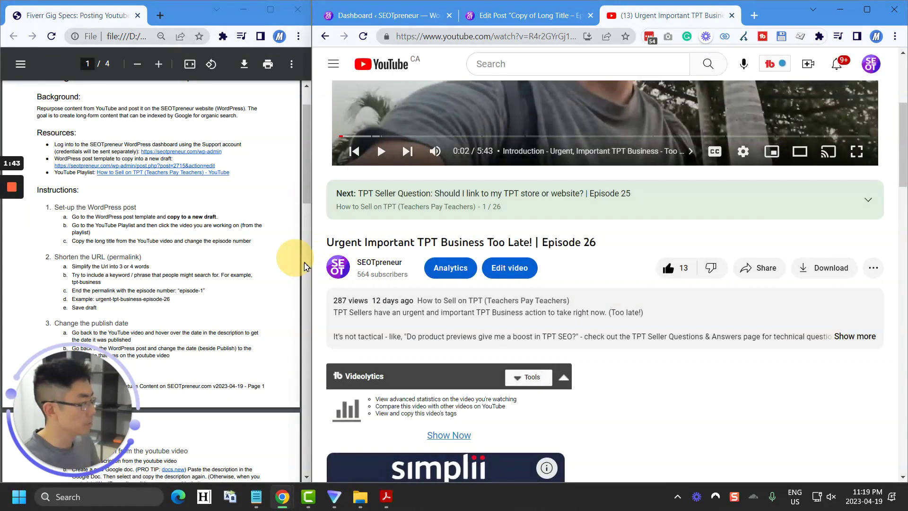
drag(540, 242, 328, 249)
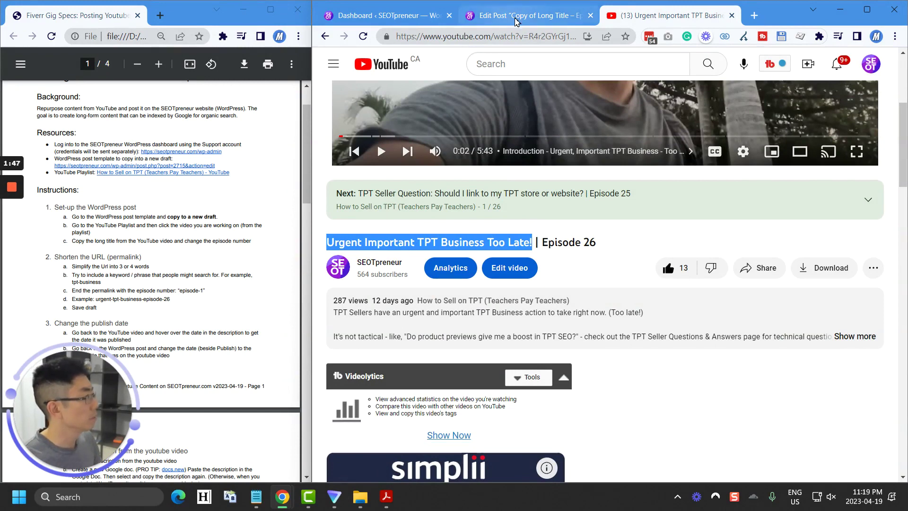
- Replace "Copy of Long Title" in the WordPress draft's title with the copied video title
click(480, 15)
click(506, 143)
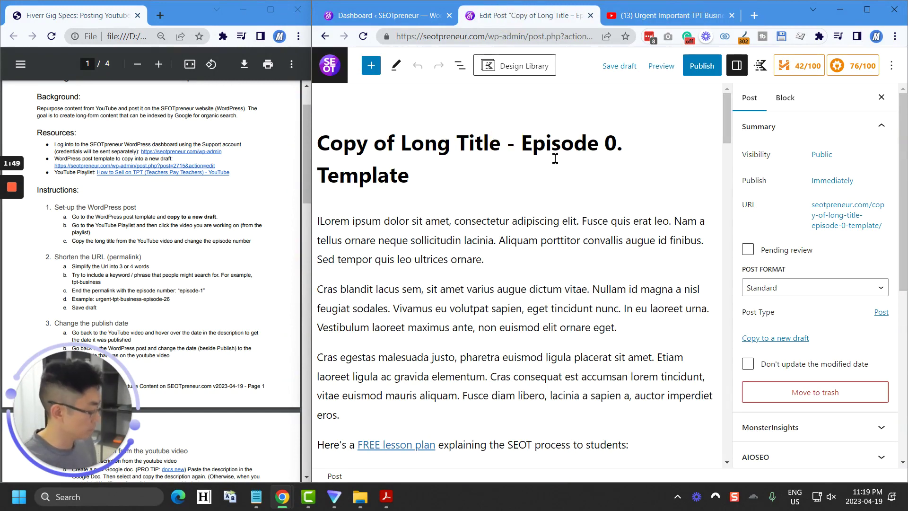
key(shift+Home)
key(ctrl+v)
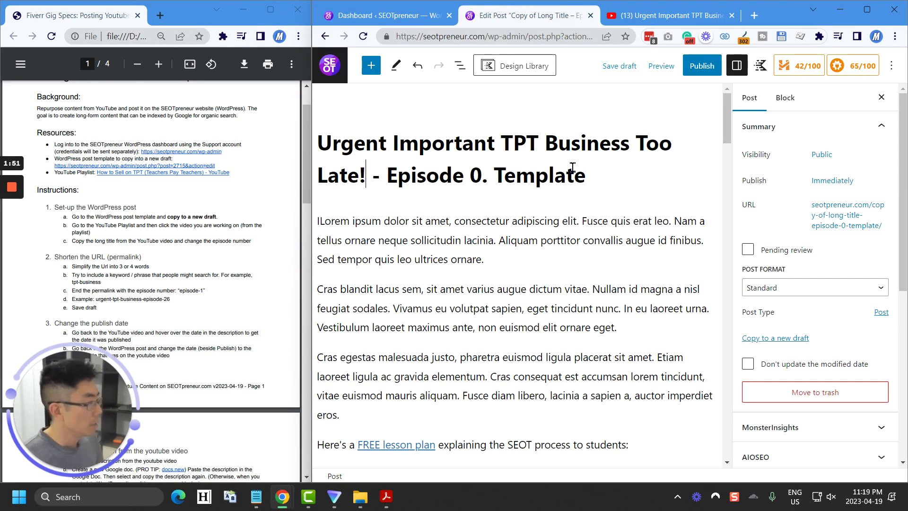
- Change the episode number in the draft's title to 26 and delete the trailing ". Template" text
key(ctrl+Right)
key(ctrl+Right)
key(ctrl+Right)
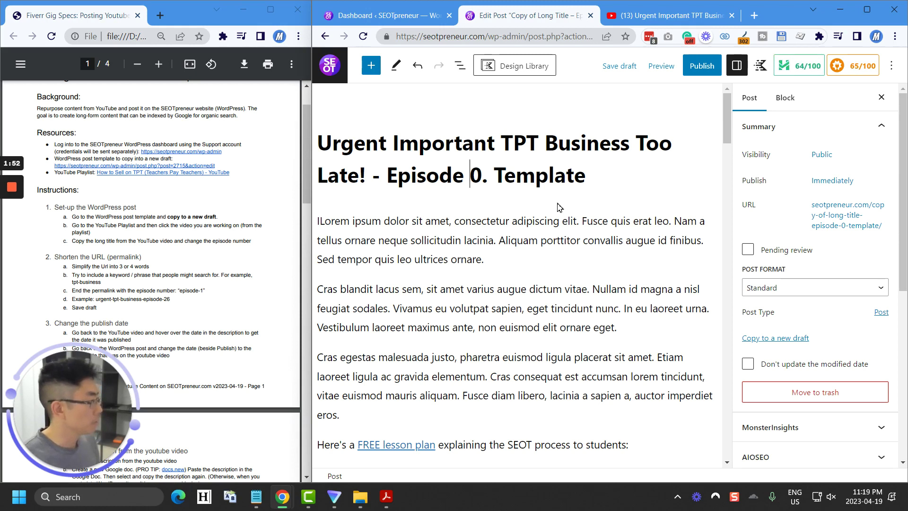
key(shift+Right)
text(26)
key(shift+End)
key(Delete)
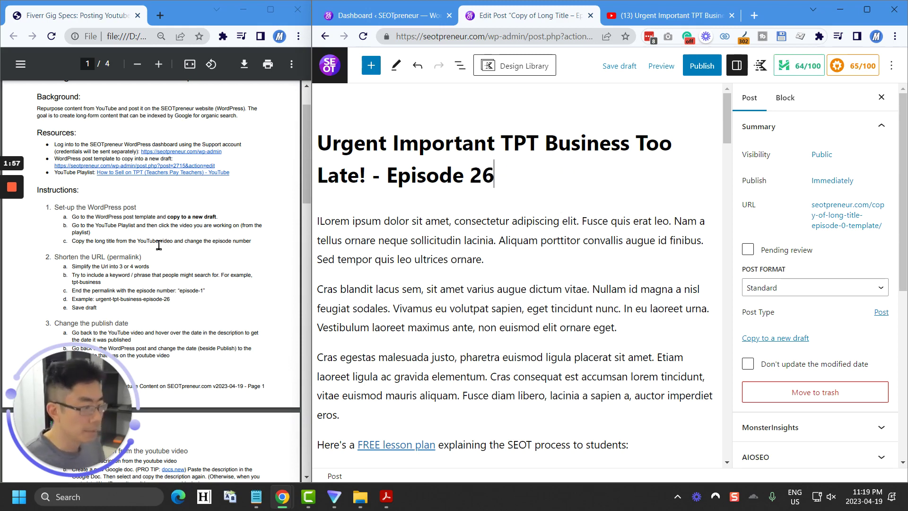
- Shorten the post's permalink to urgent-important-tpt-business-episode-26 by removing "too-late-", following the URL instructions in the gig specs
click(116, 255)
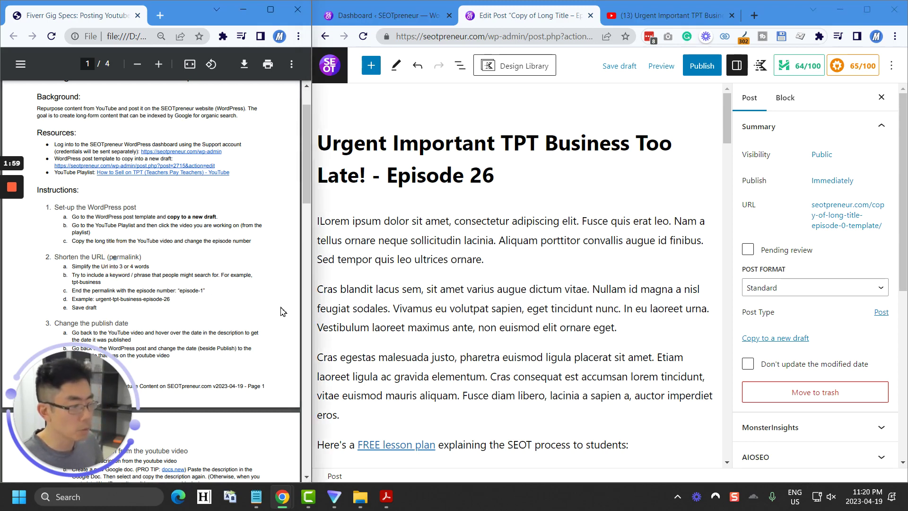
click(835, 215)
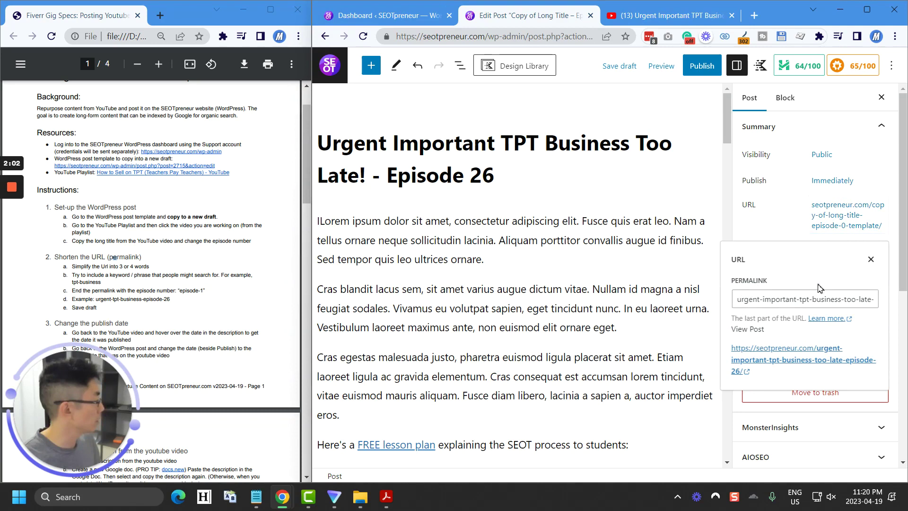
click(798, 298)
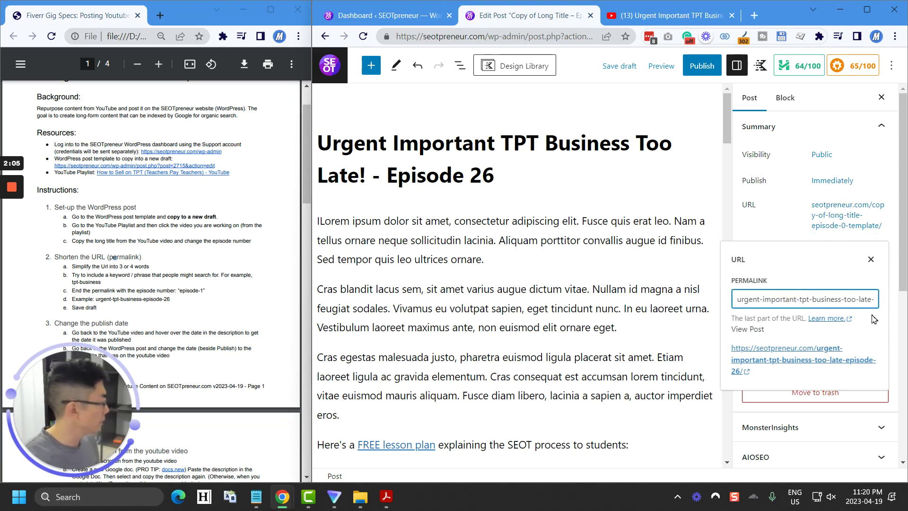
key(End)
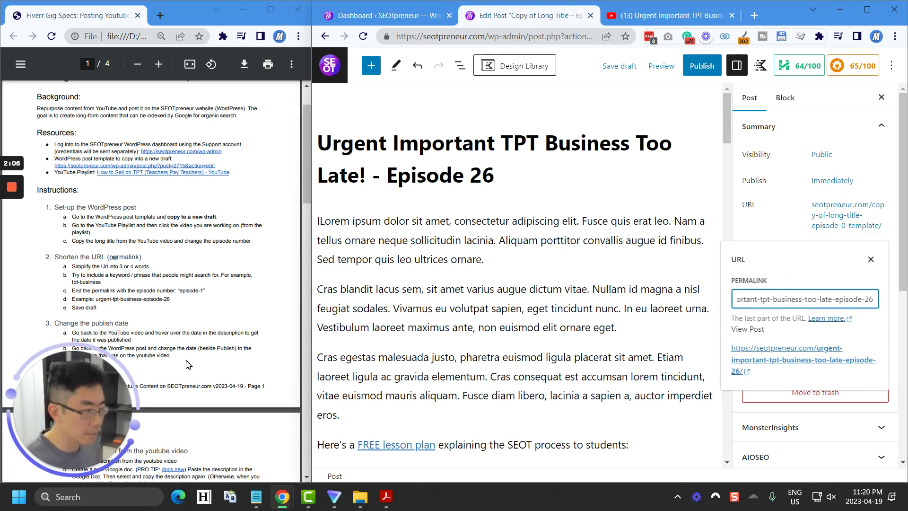
click(155, 266)
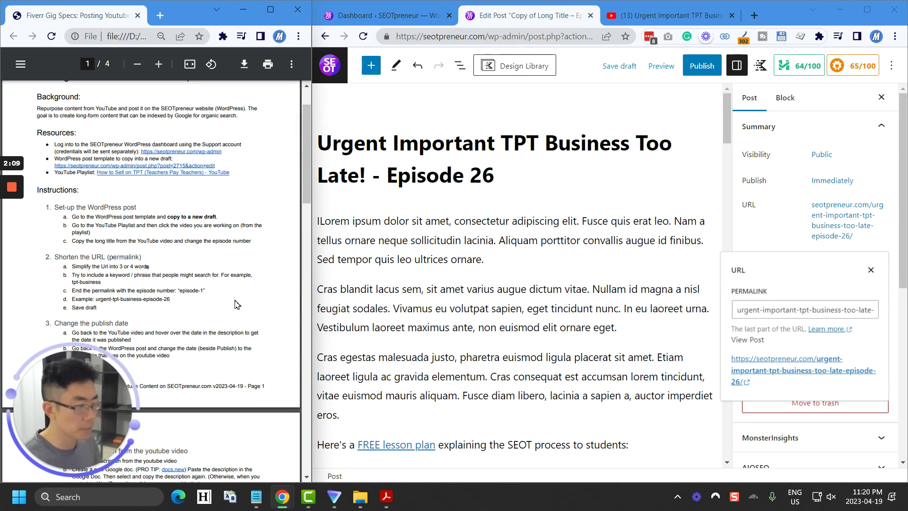
click(196, 280)
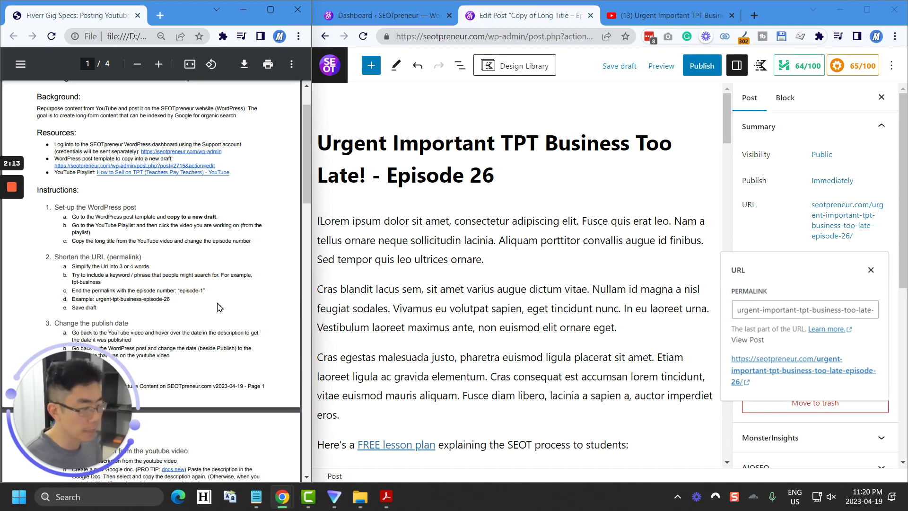
click(812, 309)
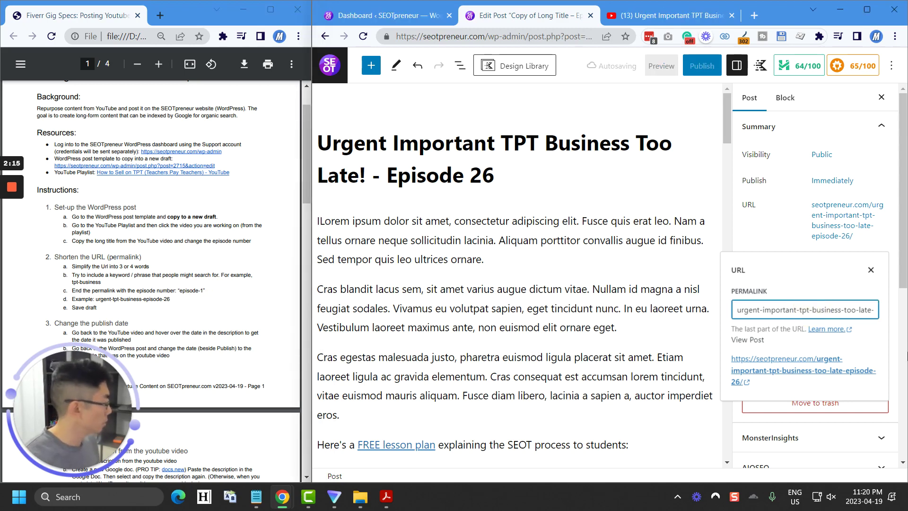
click(864, 310)
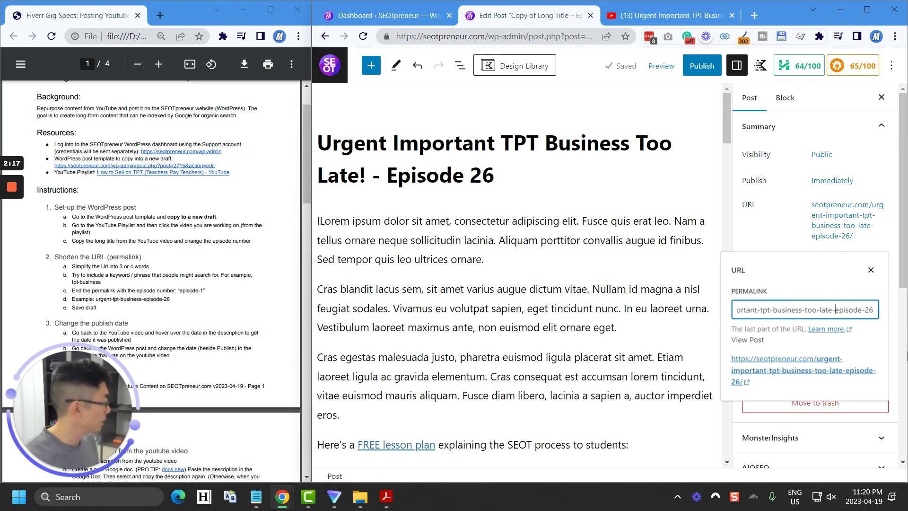
double_click(826, 310)
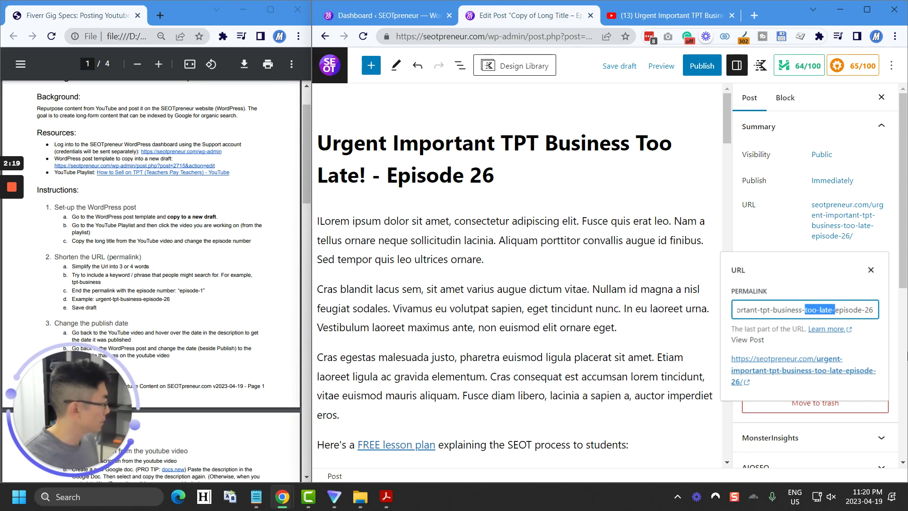
key(BackSpace)
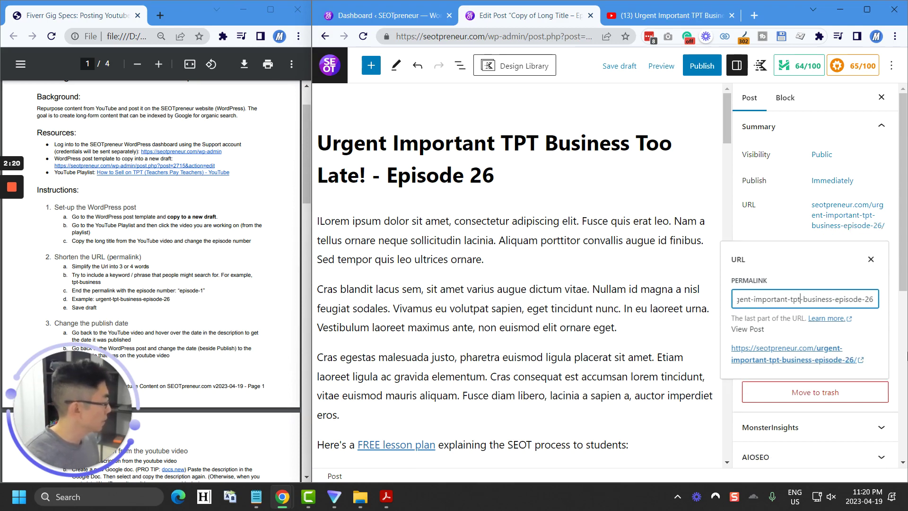
- Close the permalink editor and save the draft with its shortened URL
key(ctrl+Left)
key(ctrl+Left)
key(ctrl+Left)
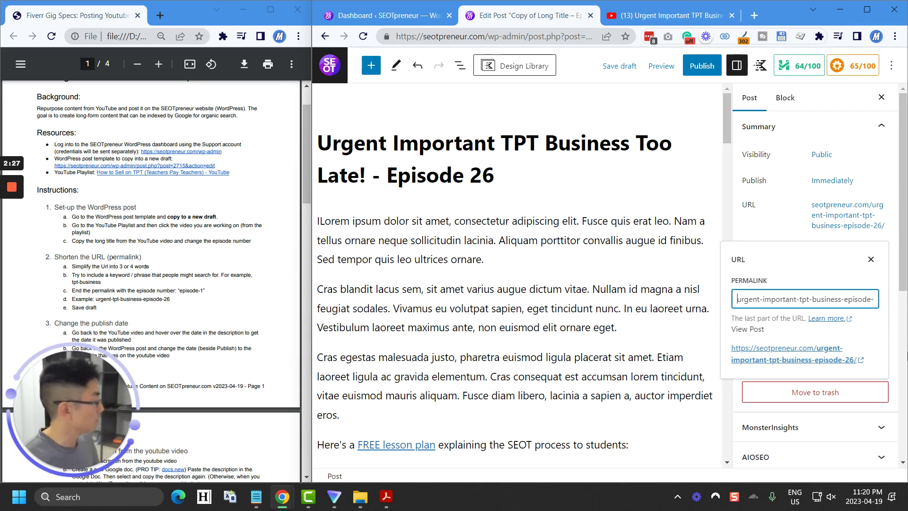
click(755, 234)
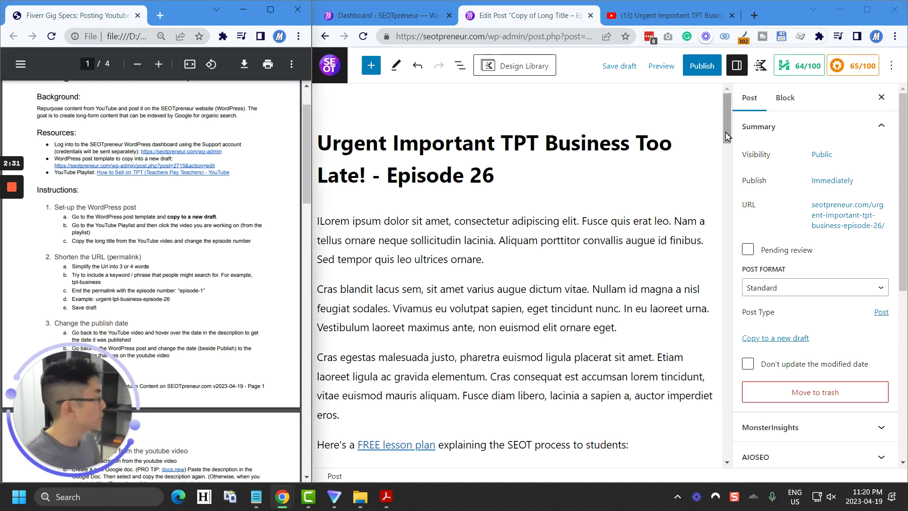
click(618, 66)
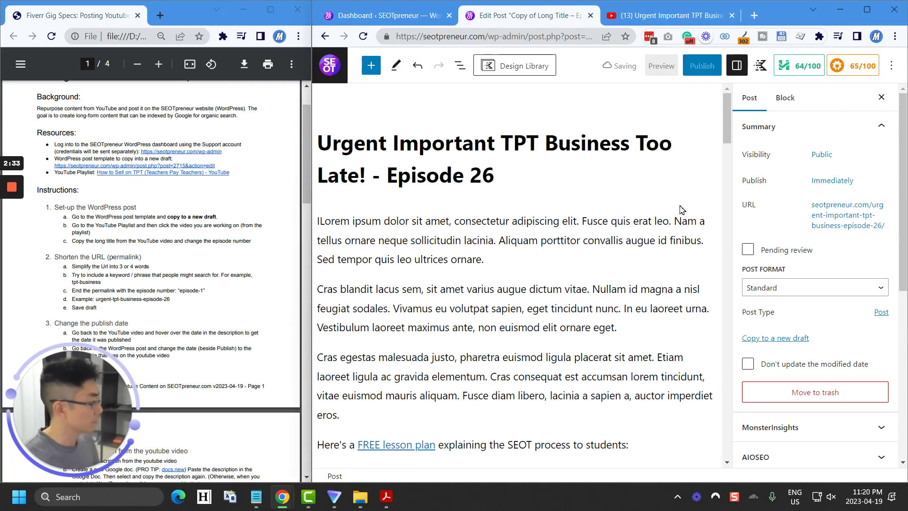
- Expand the Episode 26 video's description on YouTube and check the exact date it was published
scroll(214, 276, down, 3)
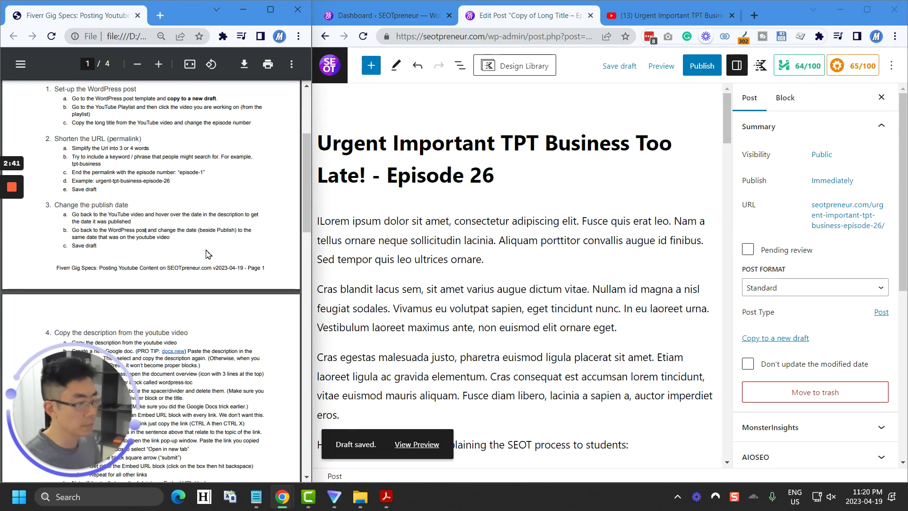
click(636, 15)
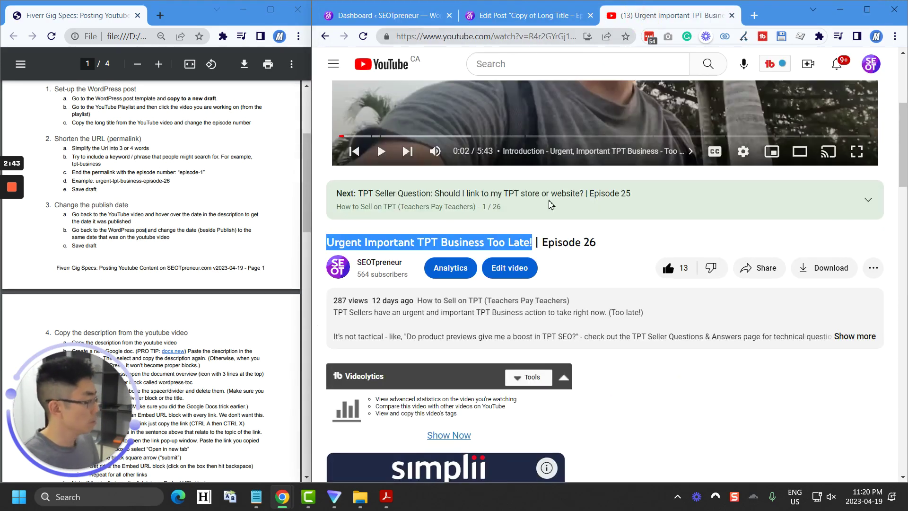
click(625, 306)
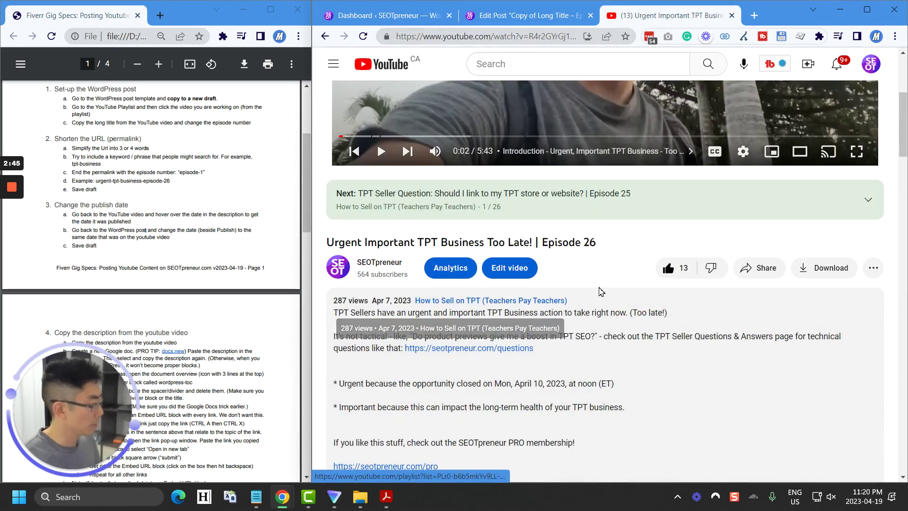
mouse_move(372, 302)
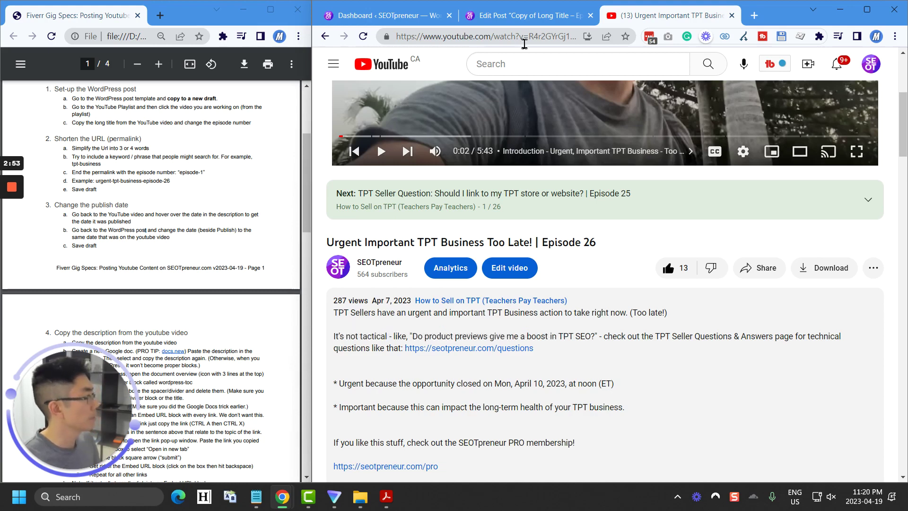
- Set the WordPress post's publish date to April 7, 2023, matching the YouTube video, and save the draft
click(525, 15)
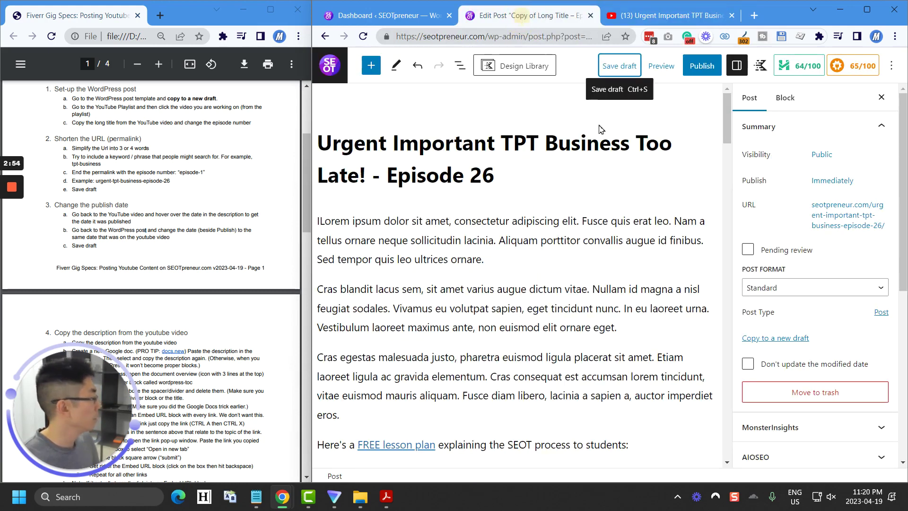
click(823, 181)
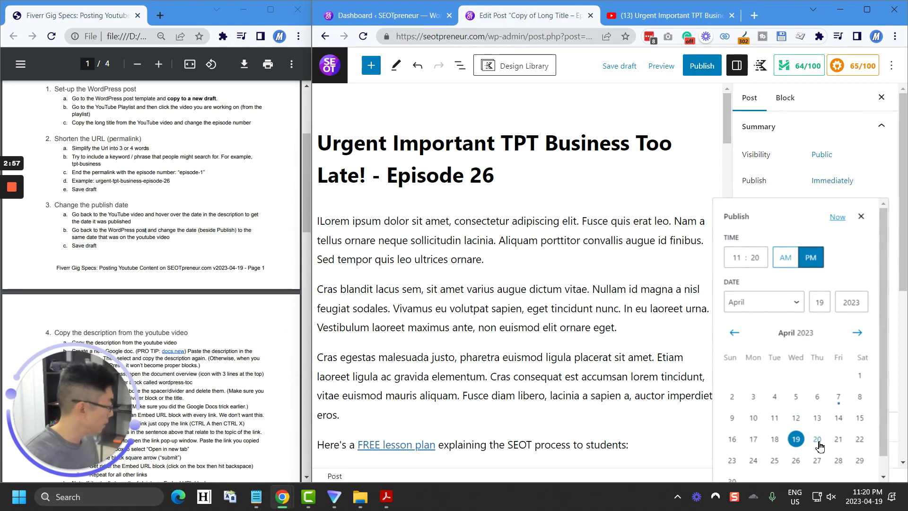
click(649, 22)
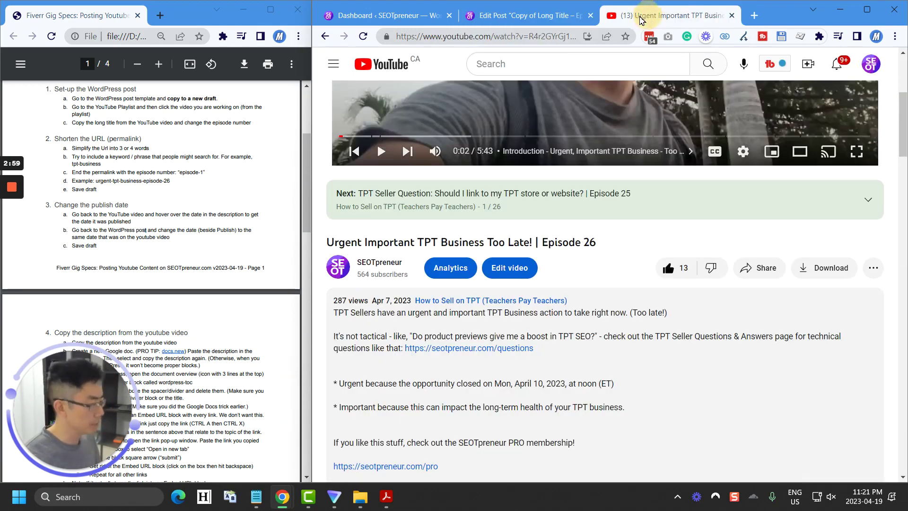
click(553, 16)
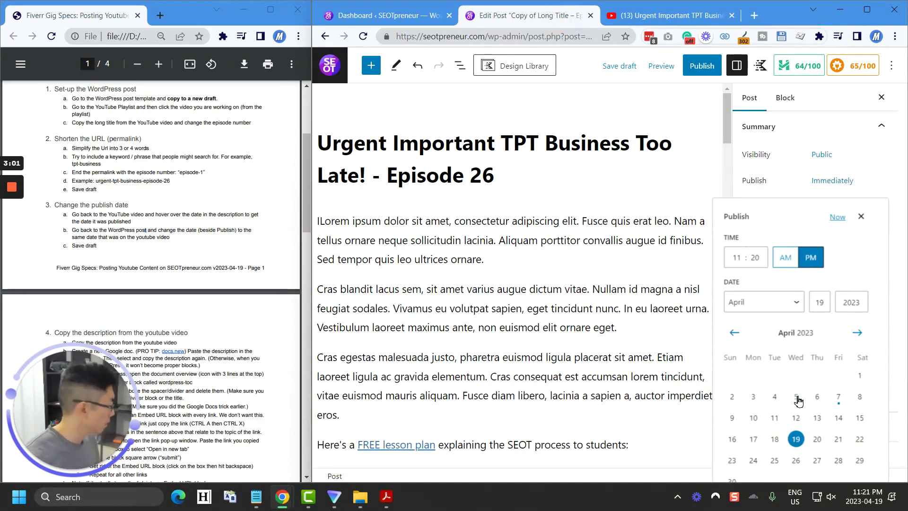
click(838, 396)
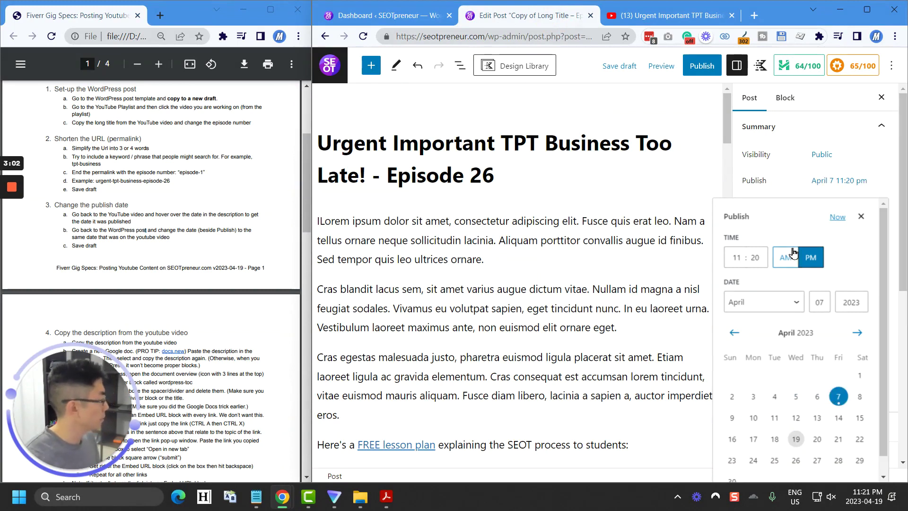
click(776, 190)
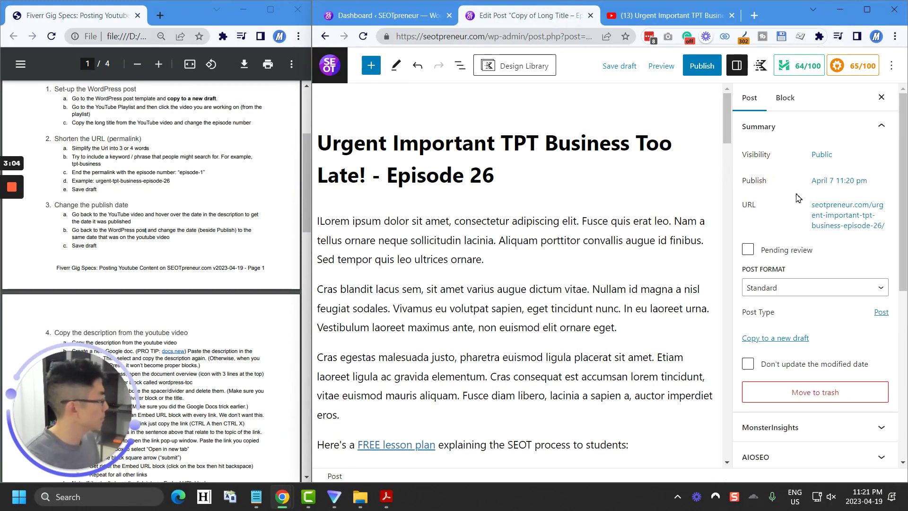
click(619, 66)
- Copy the full YouTube video description, from "TPT Sellers have an urgent" through "(oops, I gave the wrong episode number in the video!)"
scroll(127, 263, down, 4)
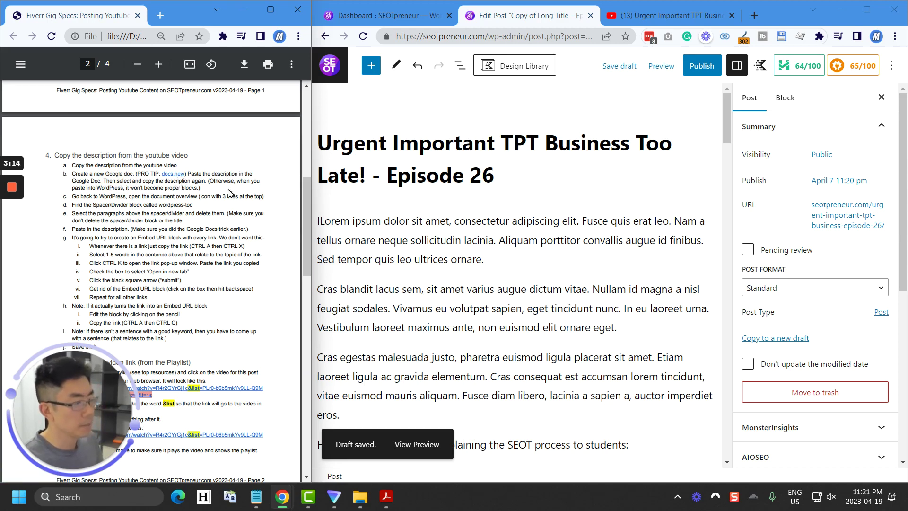
click(661, 15)
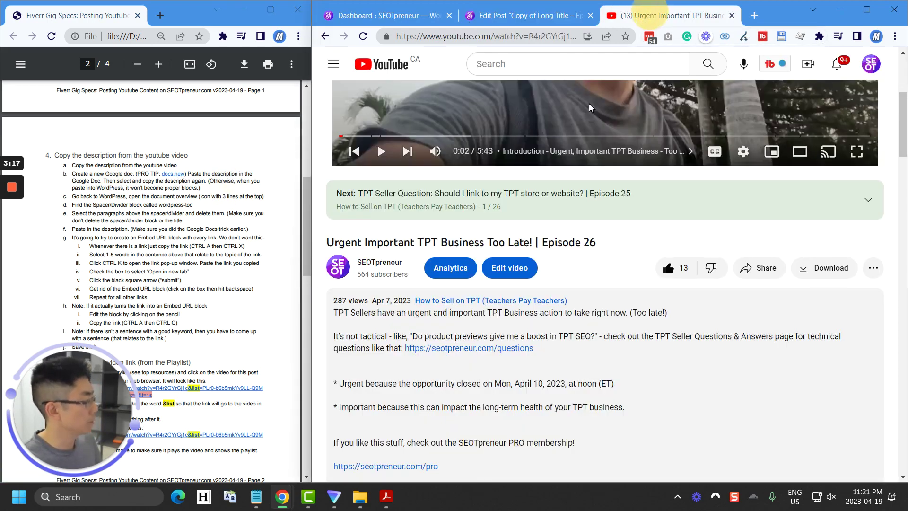
scroll(446, 349, down, 3)
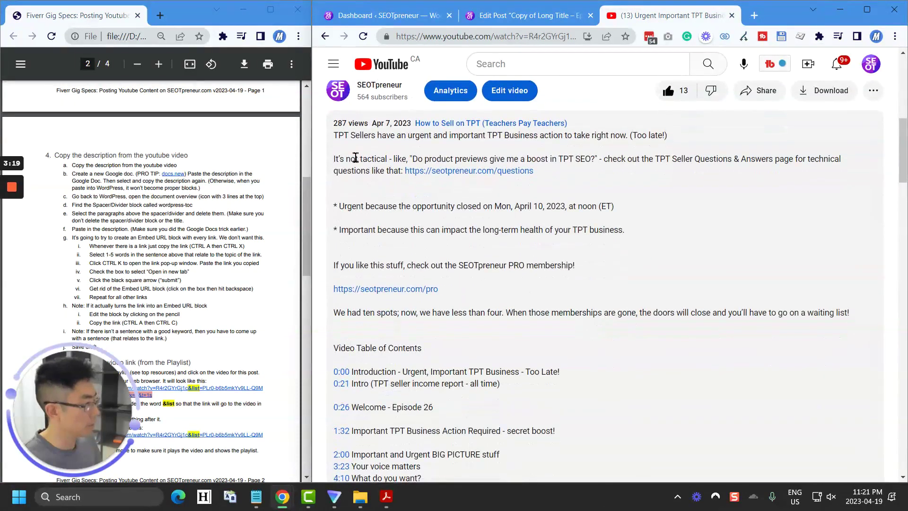
drag(335, 138, 504, 321)
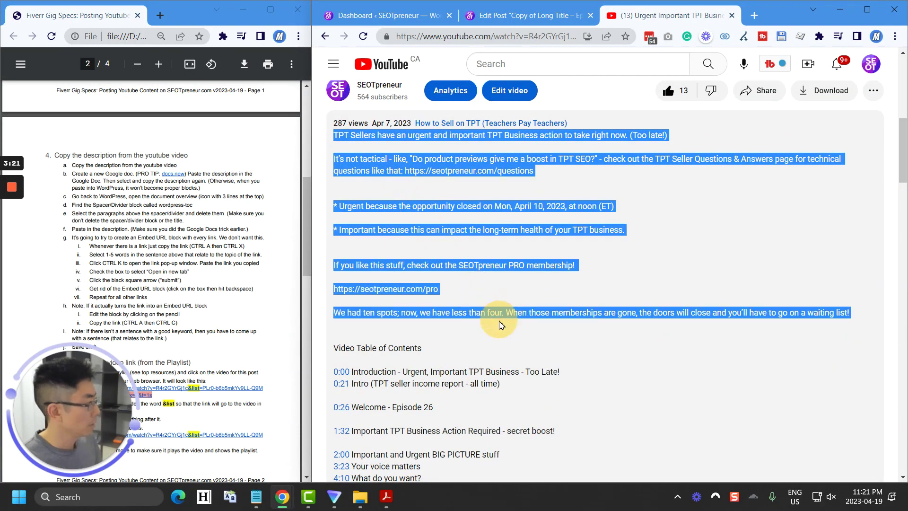
scroll(557, 344, down, 4)
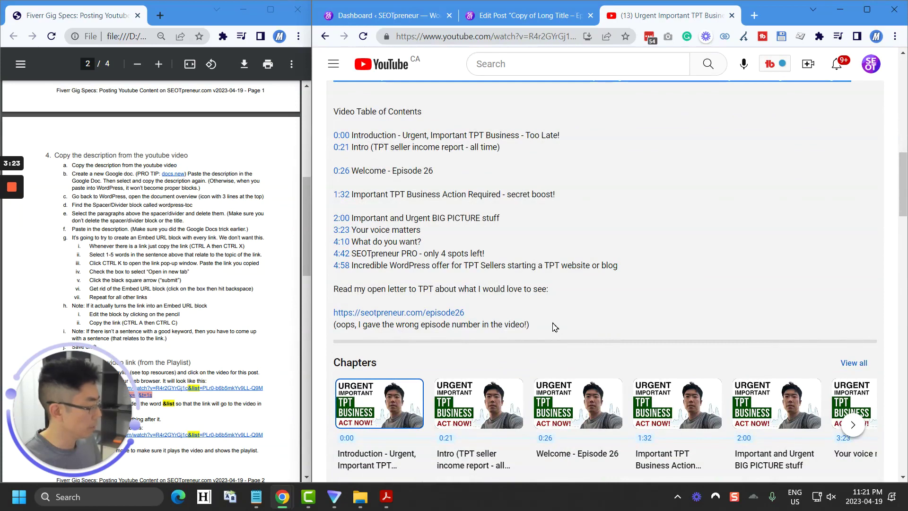
shift+click(555, 327)
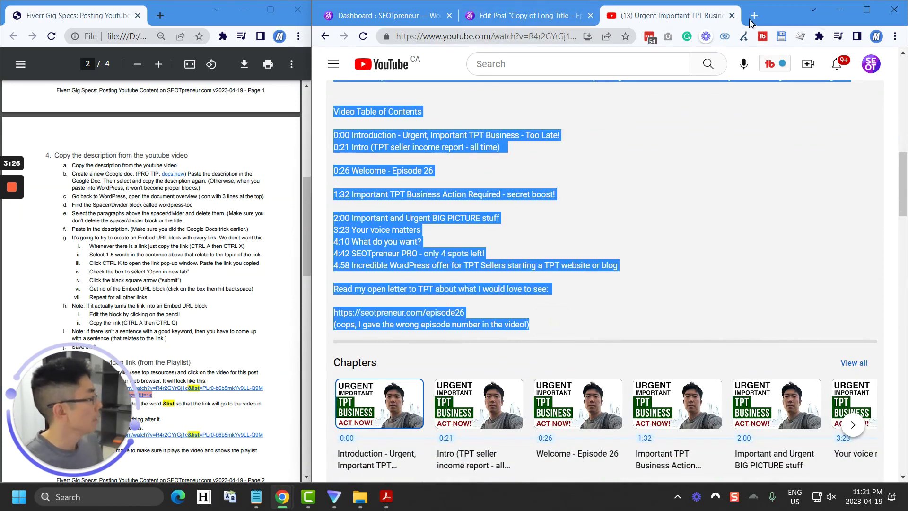
- Create a blank Google Doc through docs.new, collapse its outline and paste the copied video description into it
key(ctrl+t)
text(doc)
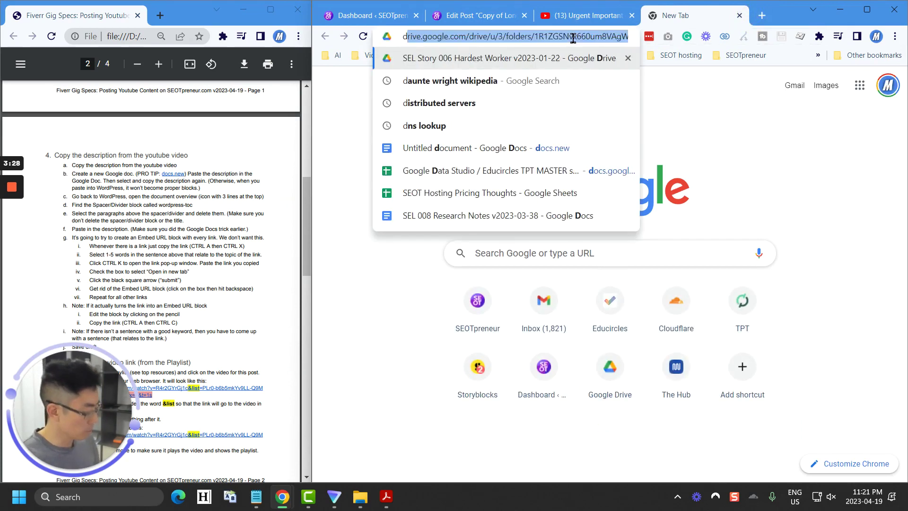
text(.new)
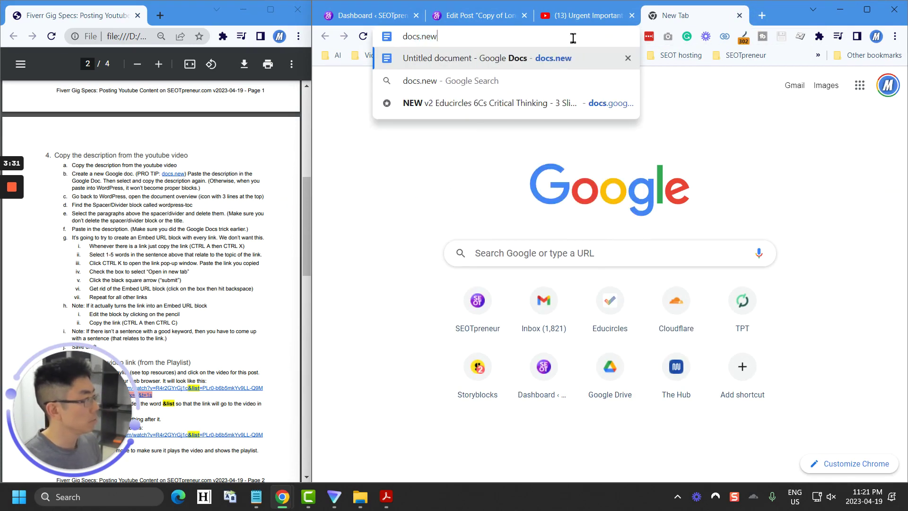
key(Return)
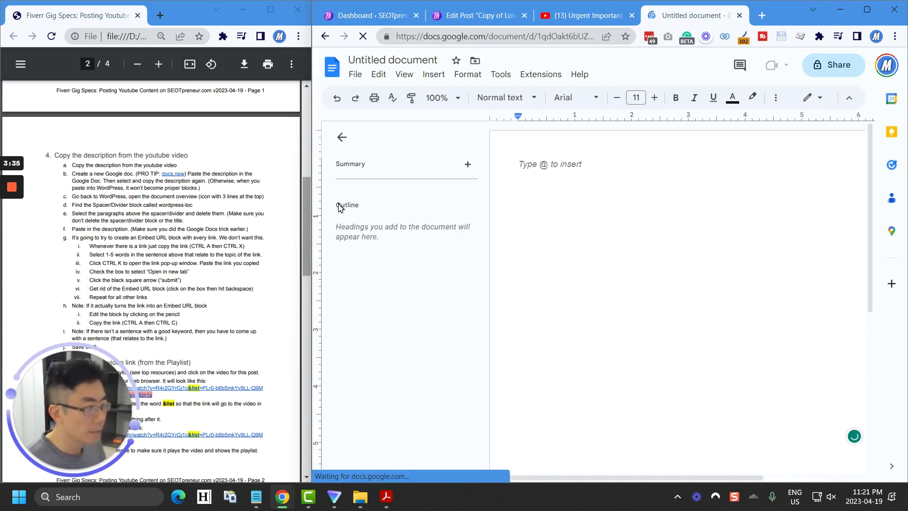
click(341, 138)
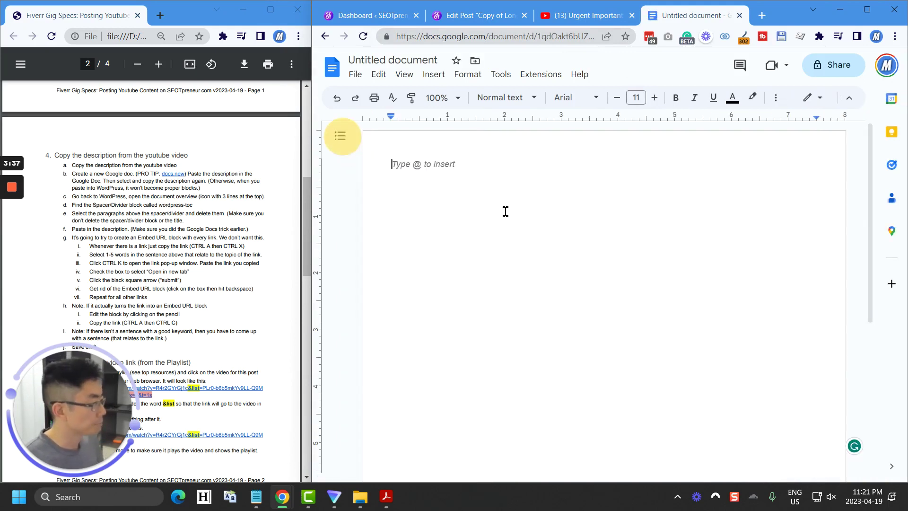
key(ctrl+v)
scroll(426, 263, up, 2)
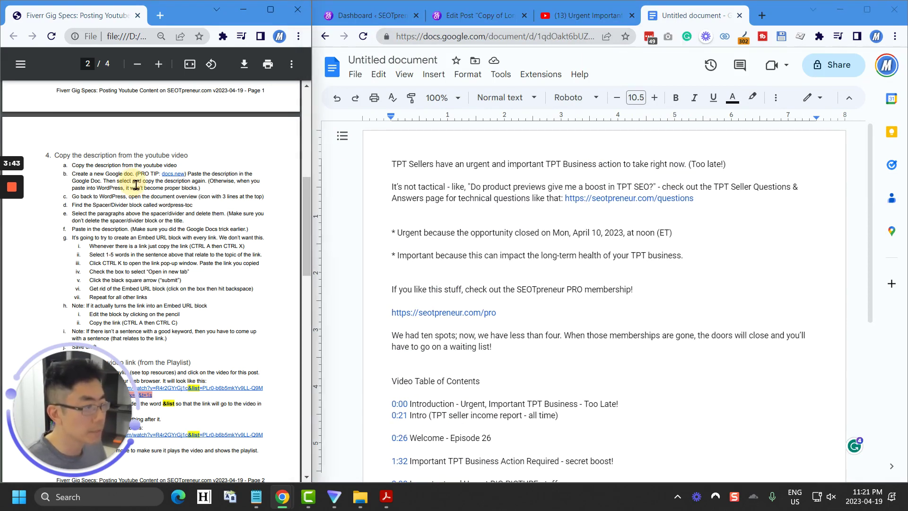
- Select and copy the whole video description in the Google Doc
double_click(449, 244)
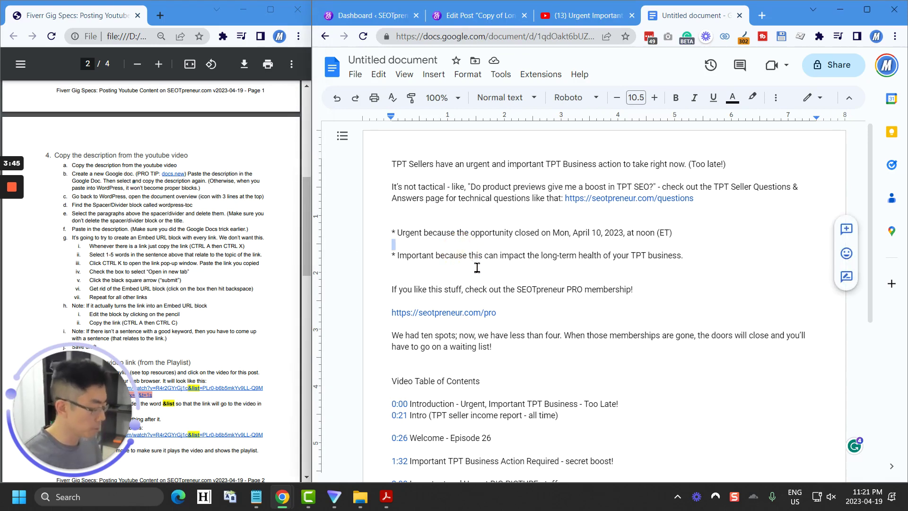
key(ctrl+a)
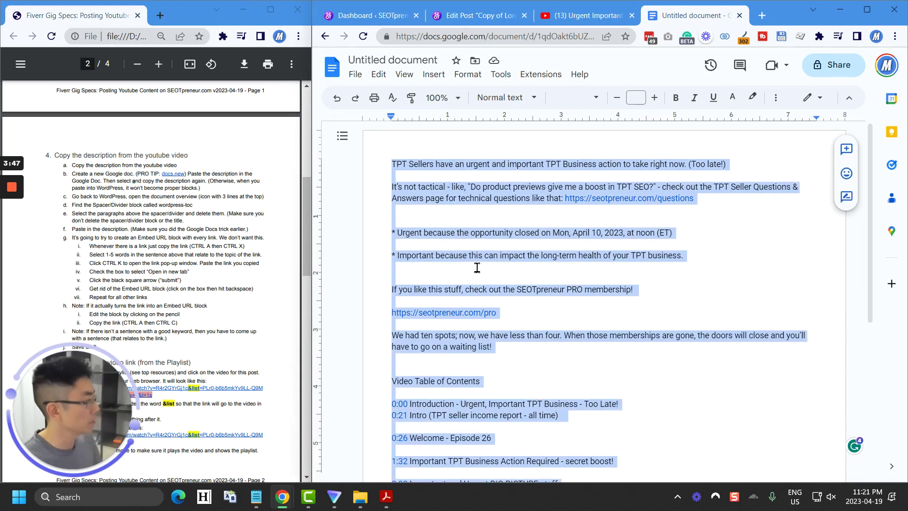
click(191, 200)
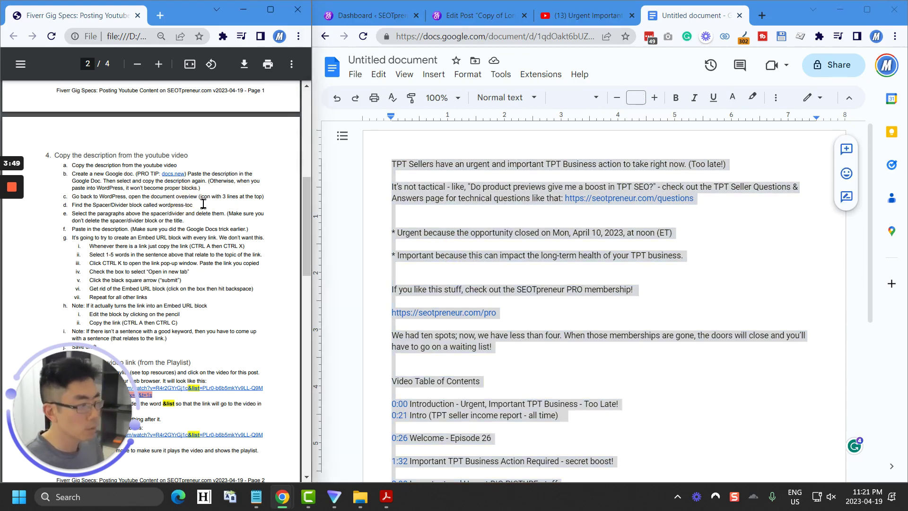
- Return to the WordPress post, show its block list, hide the post settings and locate the wordpress-toc Spacer/Divider block
click(473, 16)
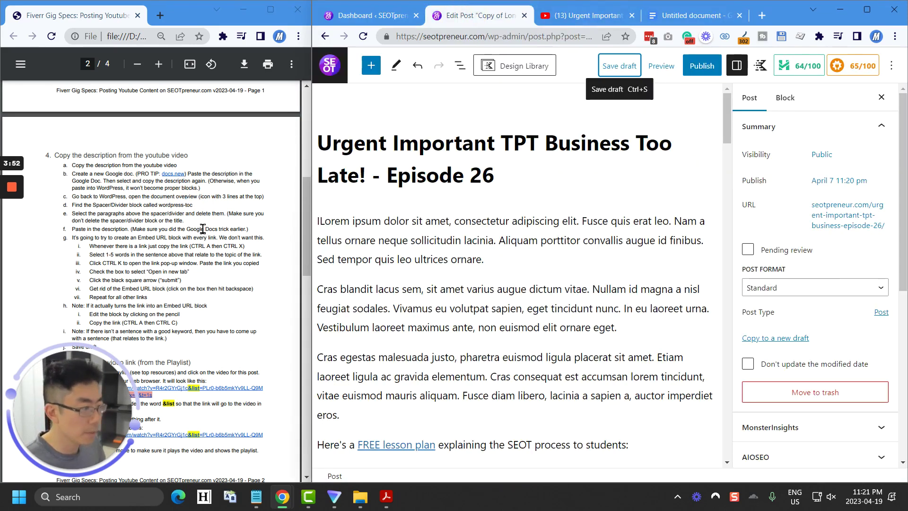
click(460, 68)
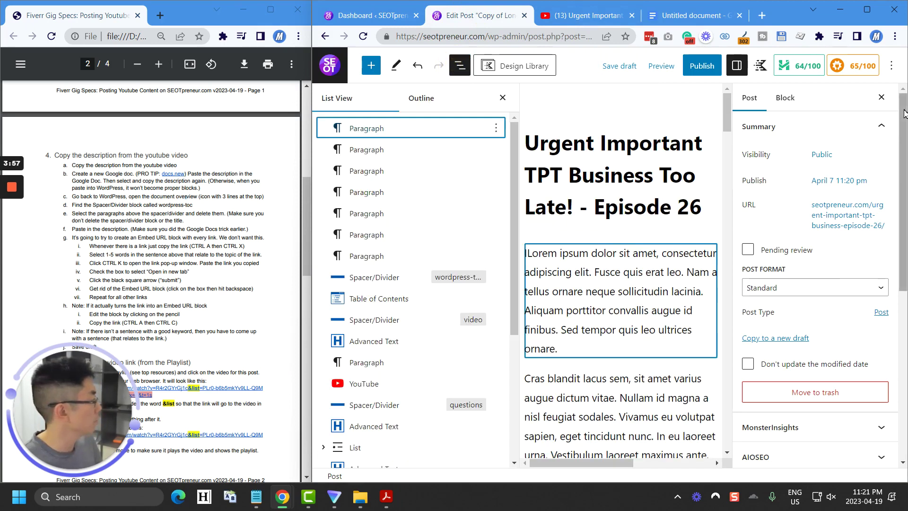
click(881, 98)
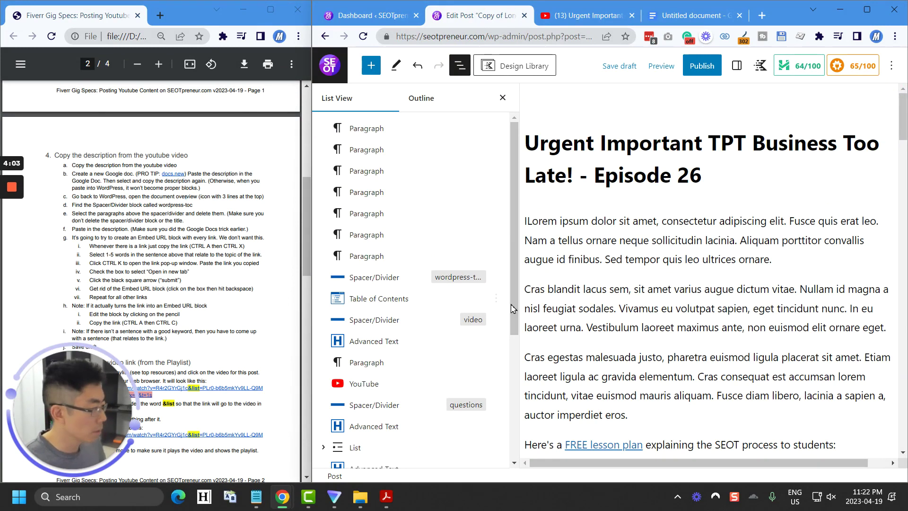
click(468, 278)
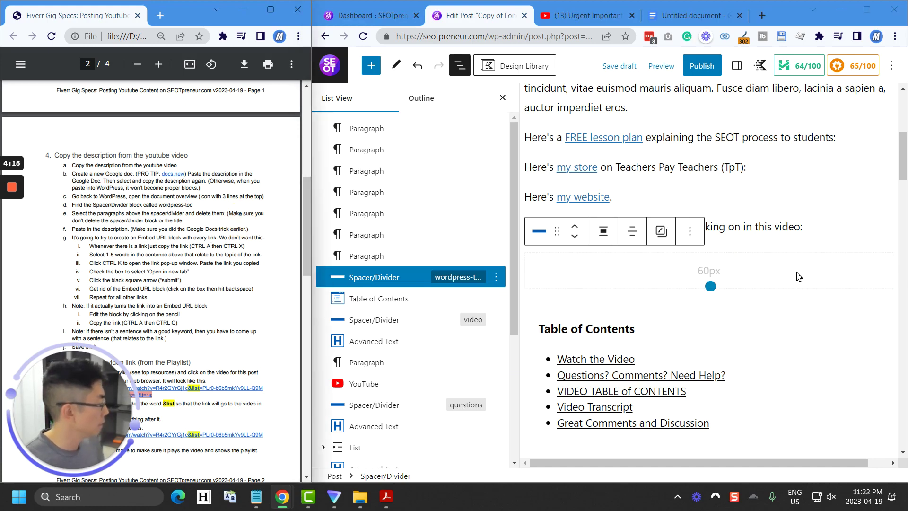
- Delete the placeholder text above the wordpress-toc spacer, keeping only the opening "Lorem ipsum" words under the title
click(806, 227)
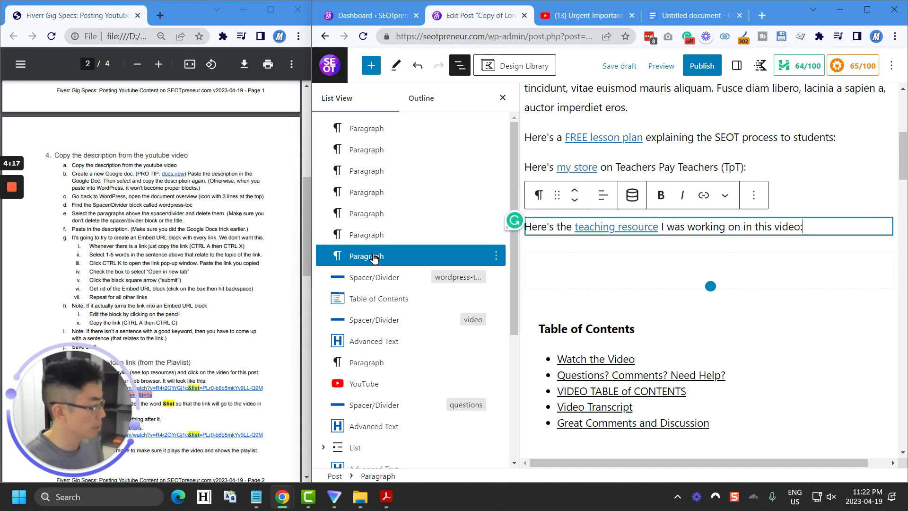
scroll(644, 227, up, 4)
scroll(643, 218, up, 1)
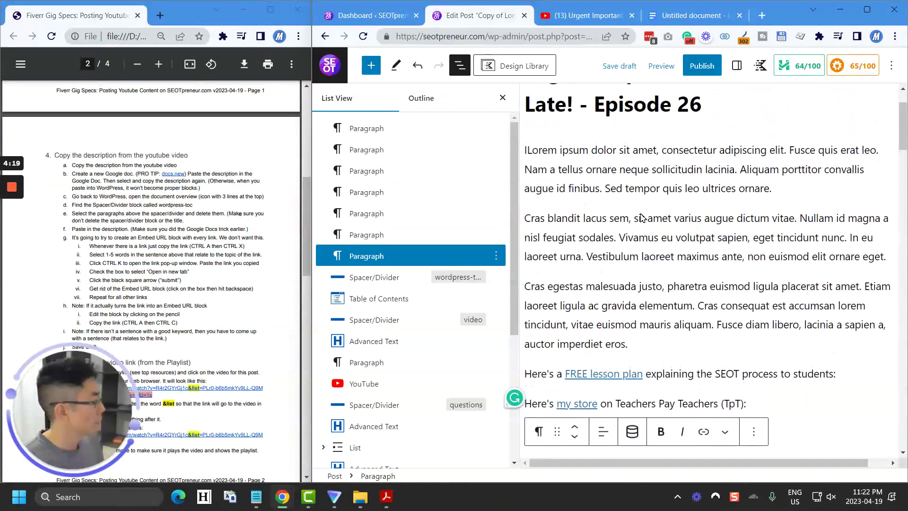
shift+click(645, 231)
key(BackSpace)
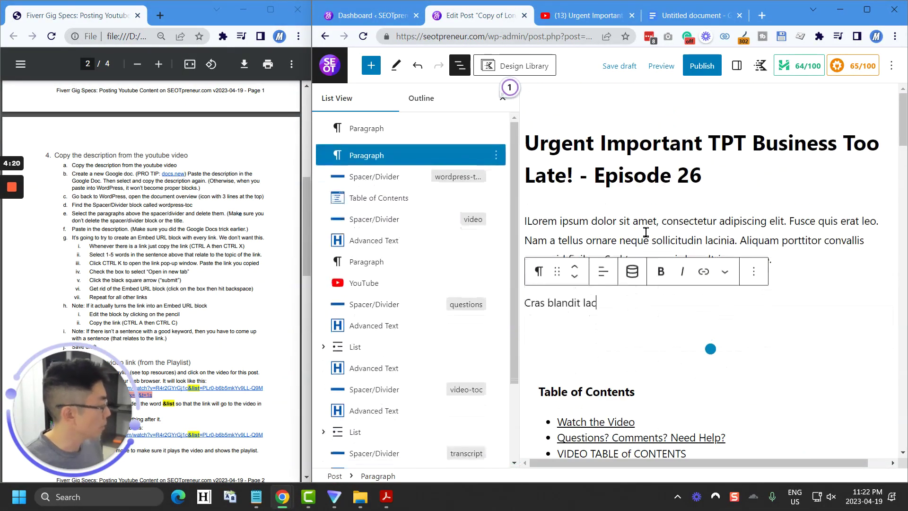
drag(622, 288, 591, 220)
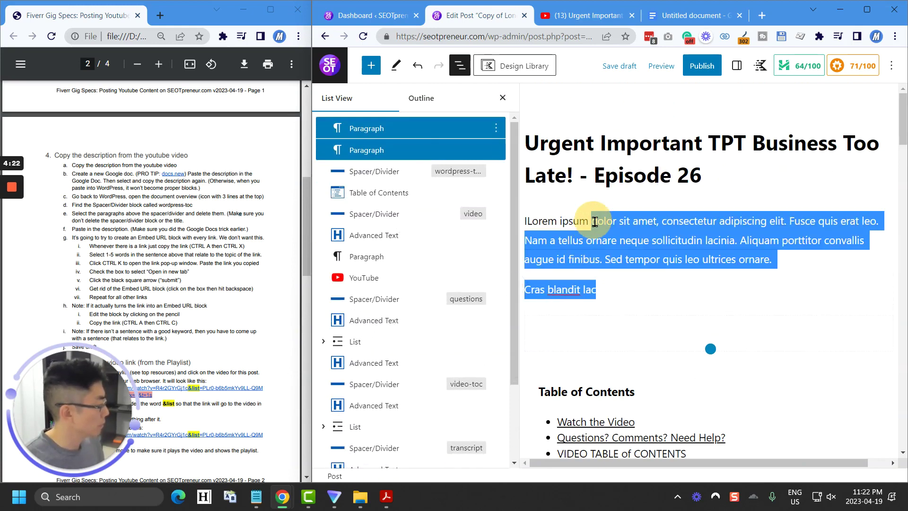
key(BackSpace)
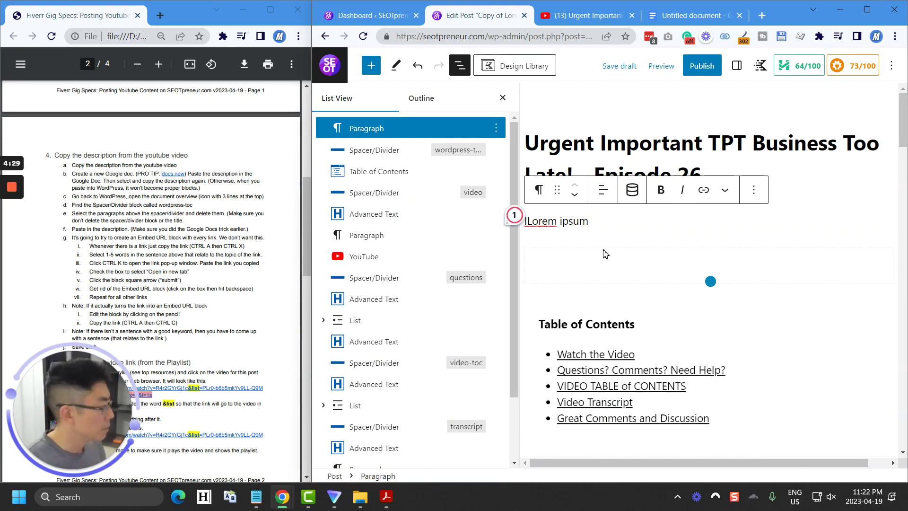
- Paste the copied video description into a new paragraph below the remaining "Lorem ipsum" text
click(609, 223)
key(Return)
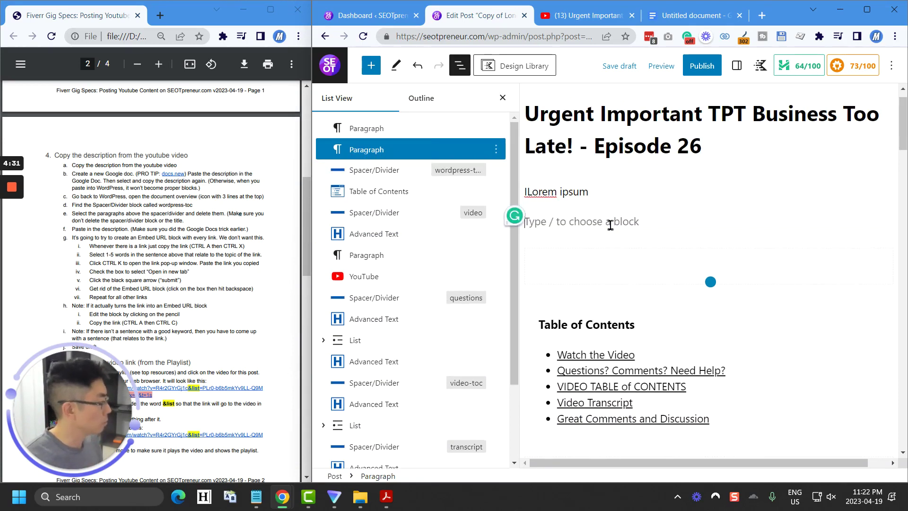
key(ctrl+v)
scroll(662, 265, up, 15)
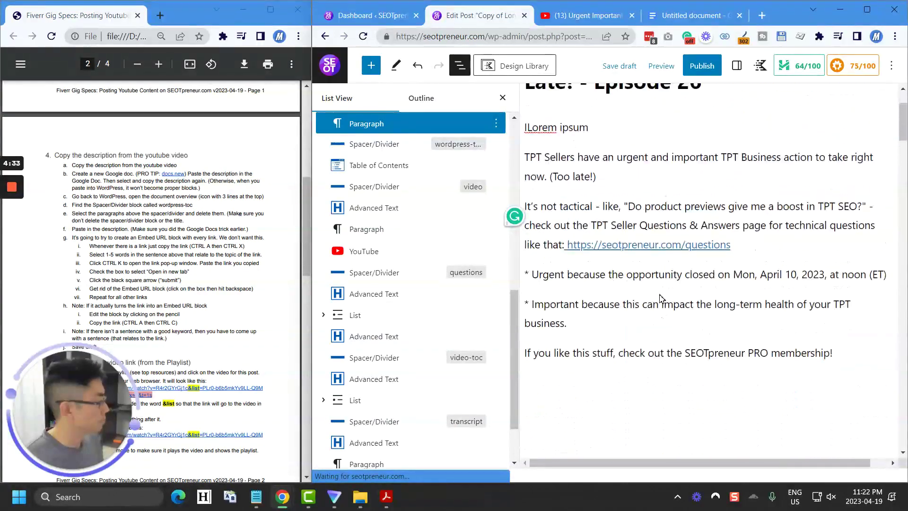
- Delete the leftover "Lorem ipsum" paragraph above the pasted description
click(614, 197)
key(ctrl+a)
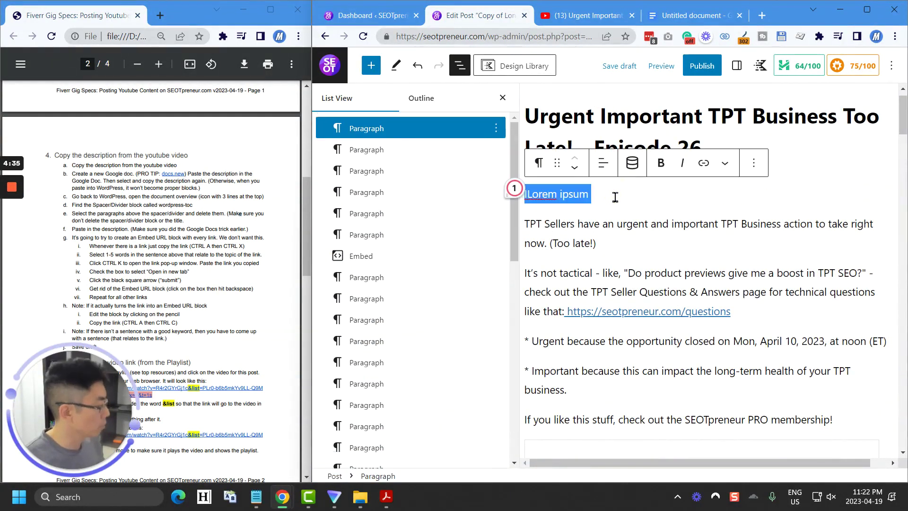
key(BackSpace)
key(BackSpace)
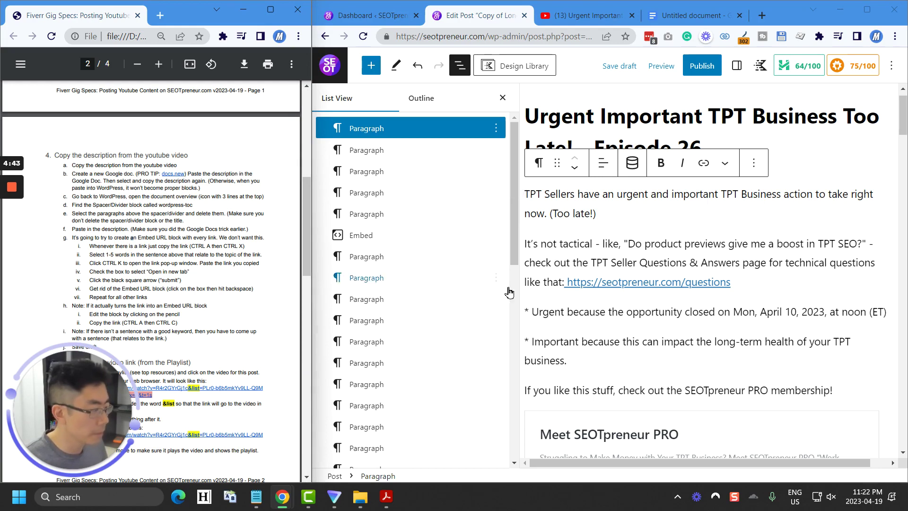
scroll(759, 303, down, 6)
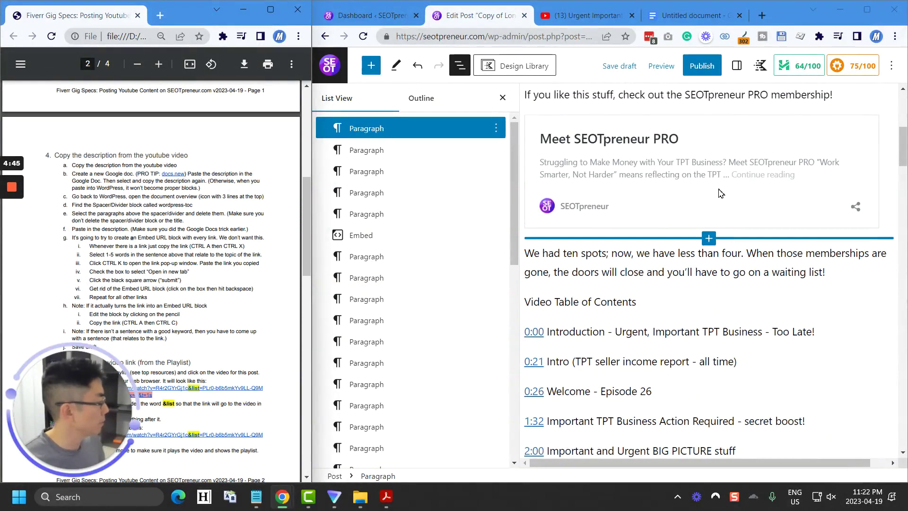
click(710, 167)
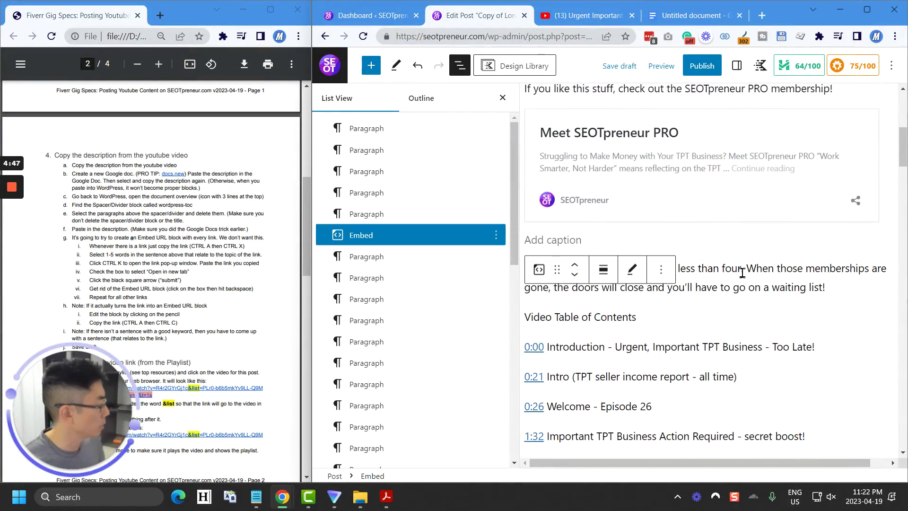
scroll(743, 269, down, 5)
scroll(743, 276, down, 3)
click(704, 218)
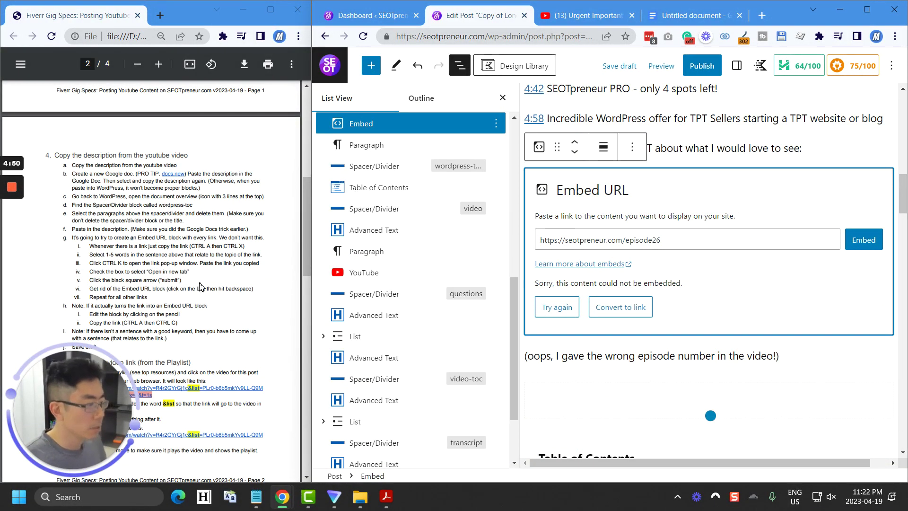
click(678, 239)
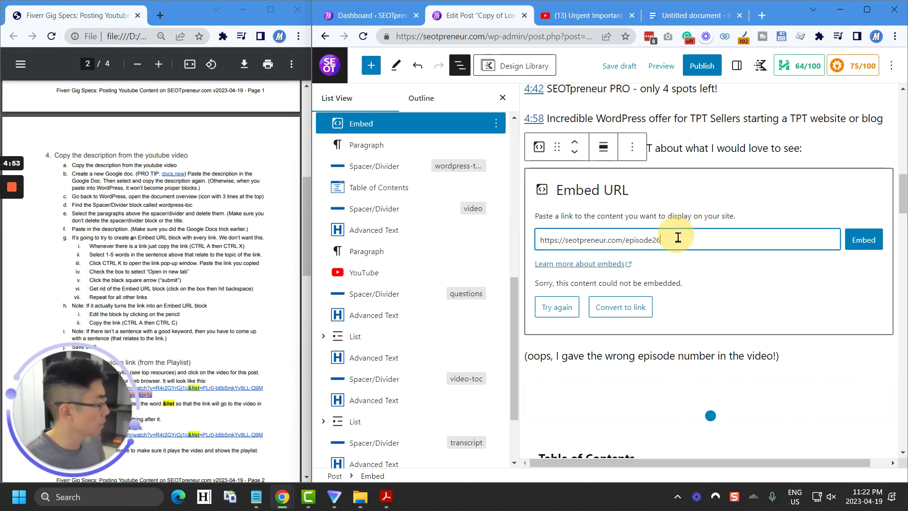
key(ctrl+a)
key(ctrl+x)
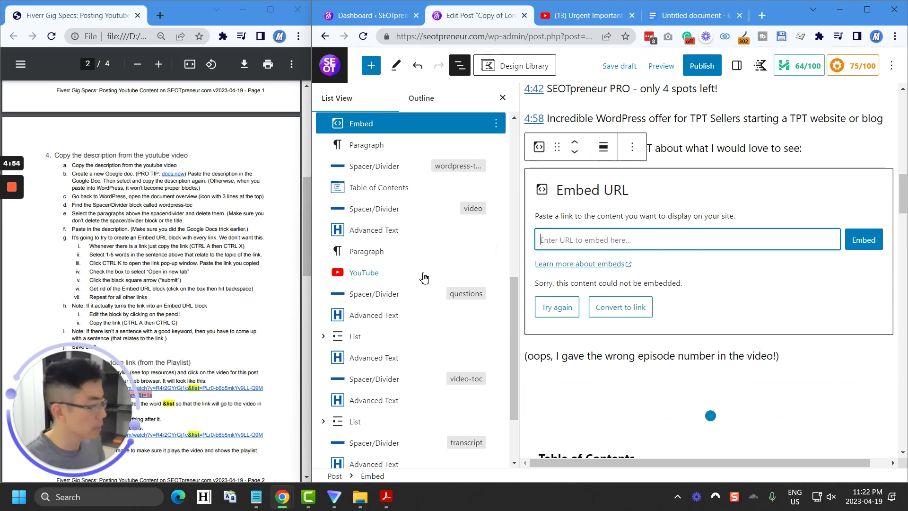
- Try pasting the cut episode26 link back into the Embed URL block and undo the paste
click(246, 255)
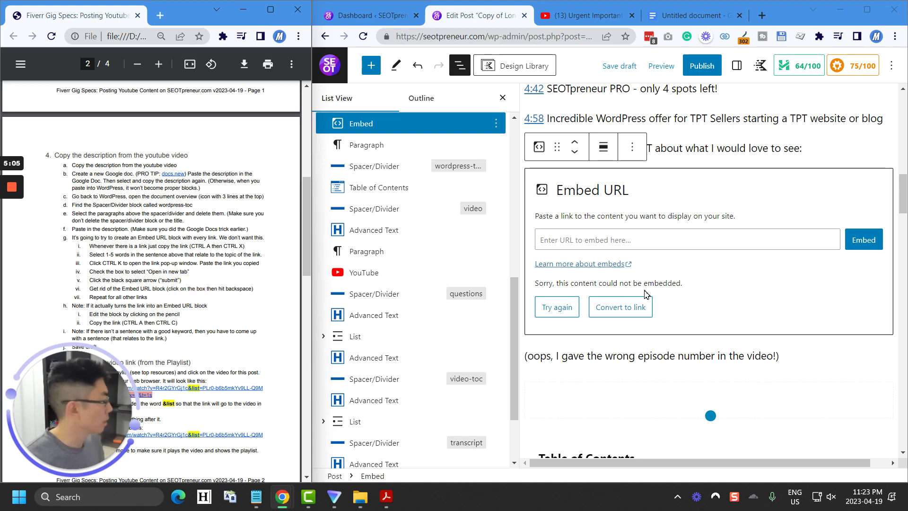
click(755, 147)
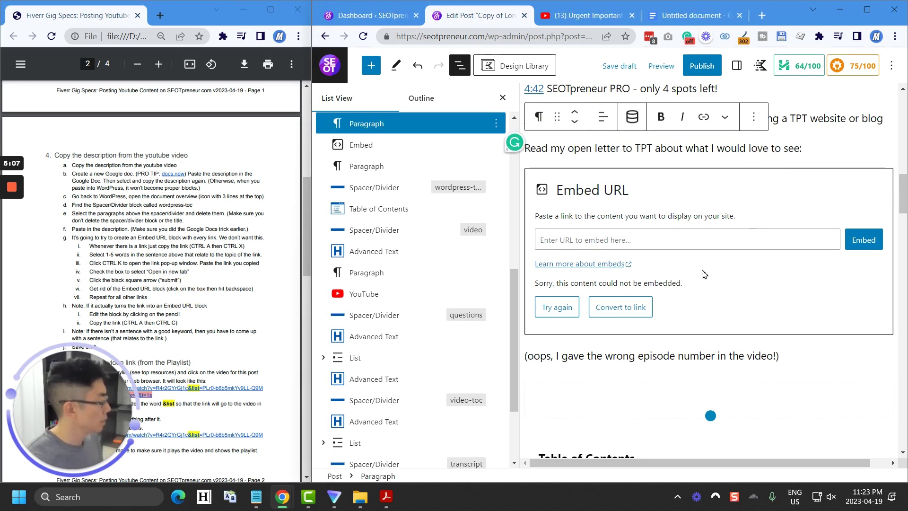
click(690, 243)
key(ctrl+v)
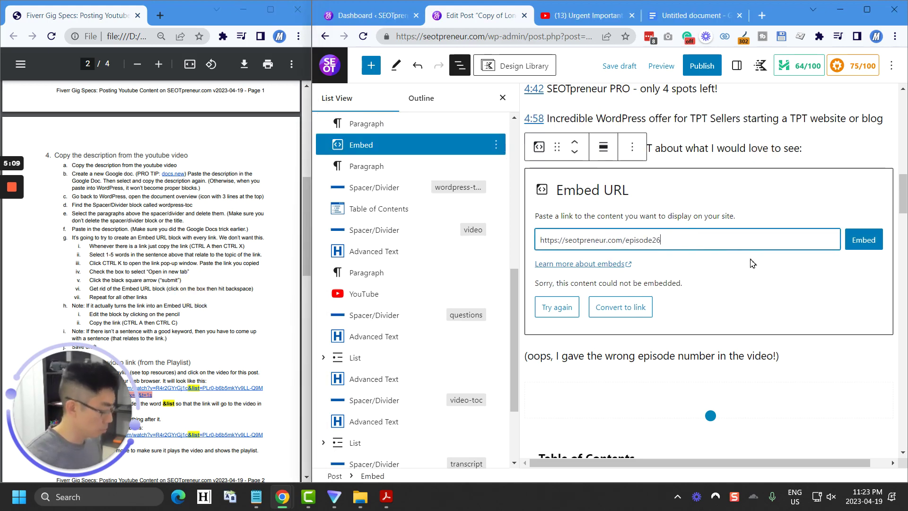
key(ctrl+z)
click(799, 147)
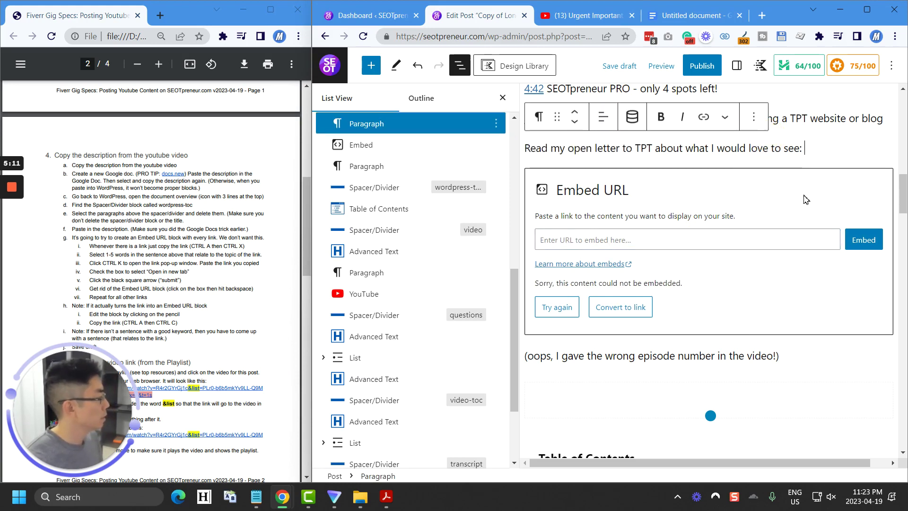
scroll(795, 225, up, 3)
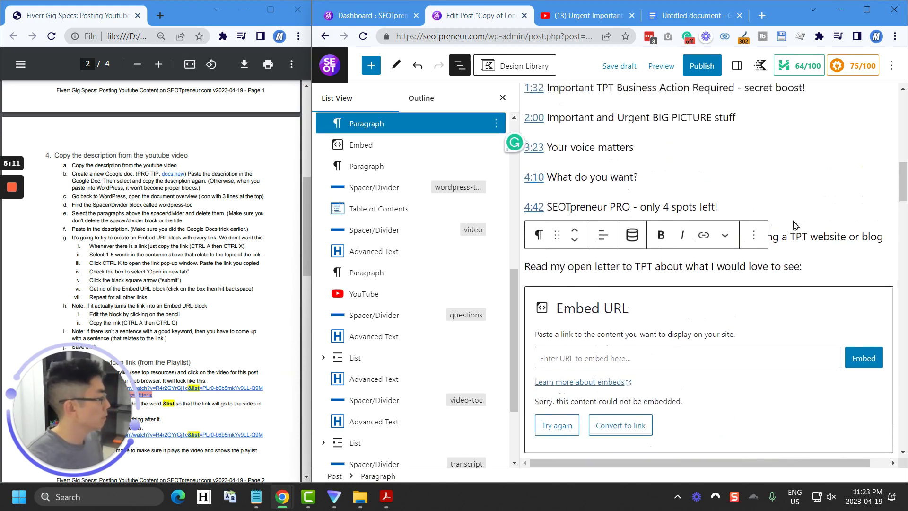
double_click(654, 269)
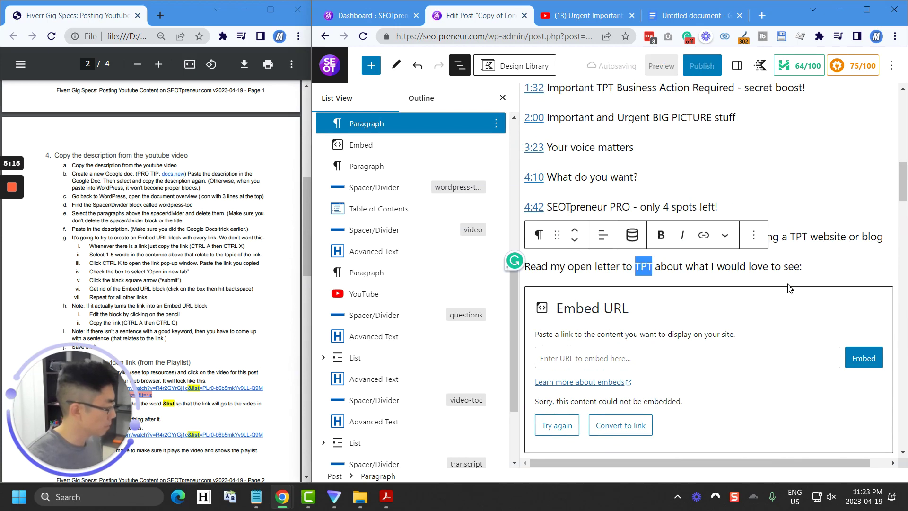
key(ctrl+shift+Left)
key(ctrl+shift+Left)
key(ctrl+shift+Left)
key(ctrl+k)
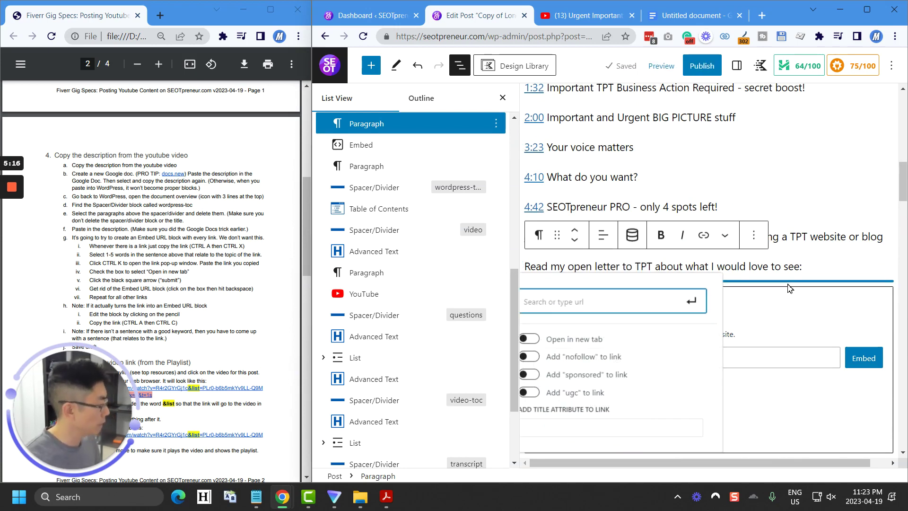
key(ctrl+v)
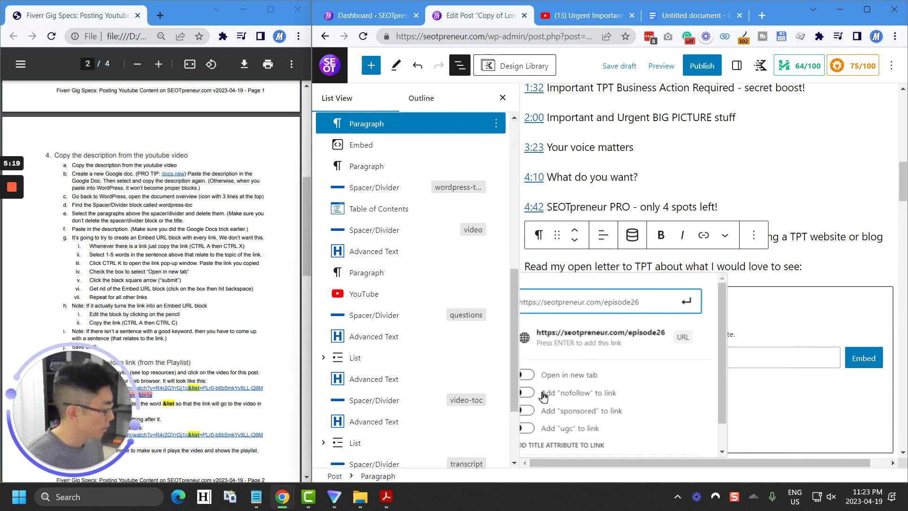
click(530, 375)
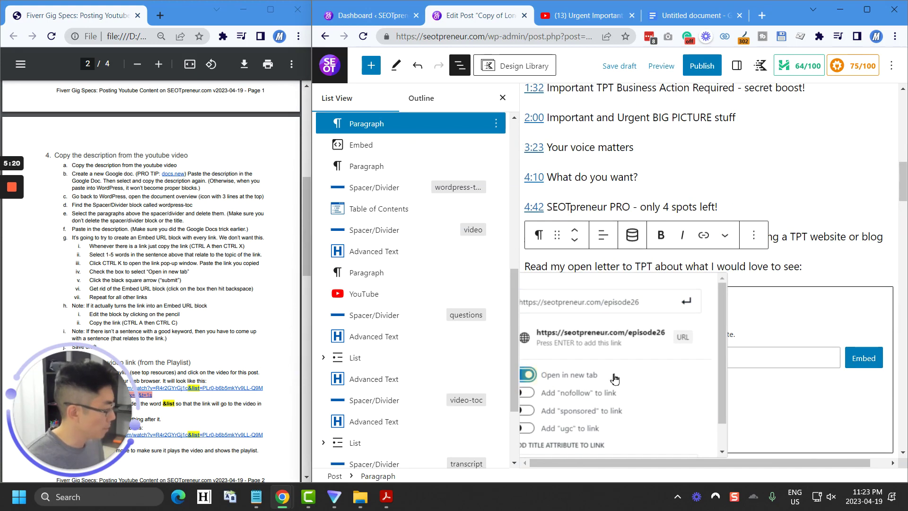
click(686, 303)
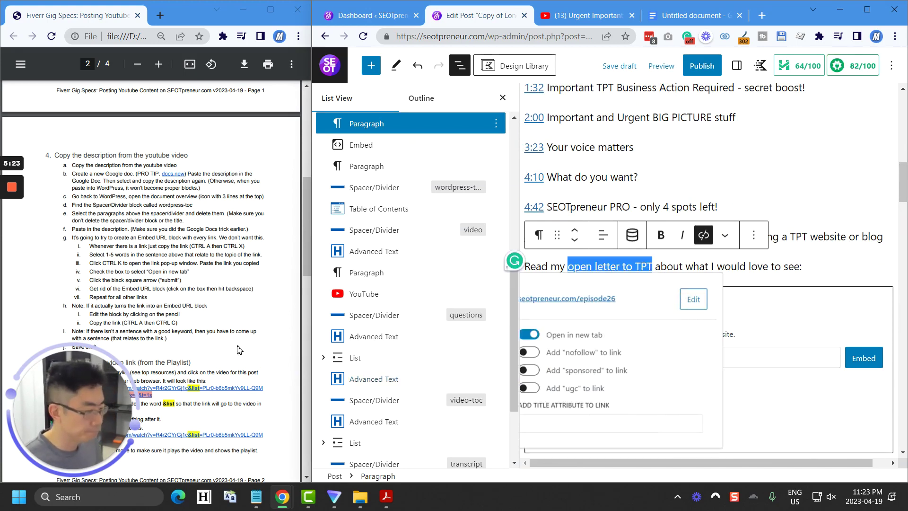
- Remove the empty Embed URL block below the "Read my open letter to TPT" sentence
click(817, 308)
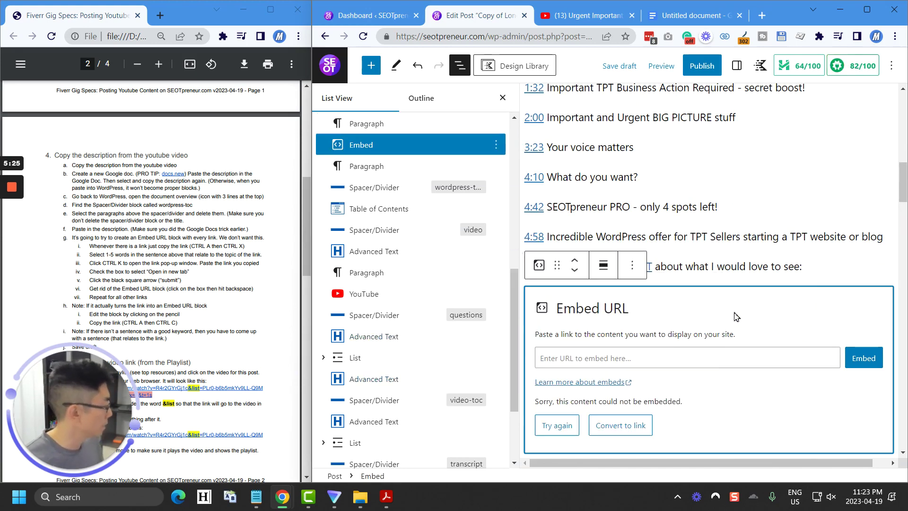
click(631, 265)
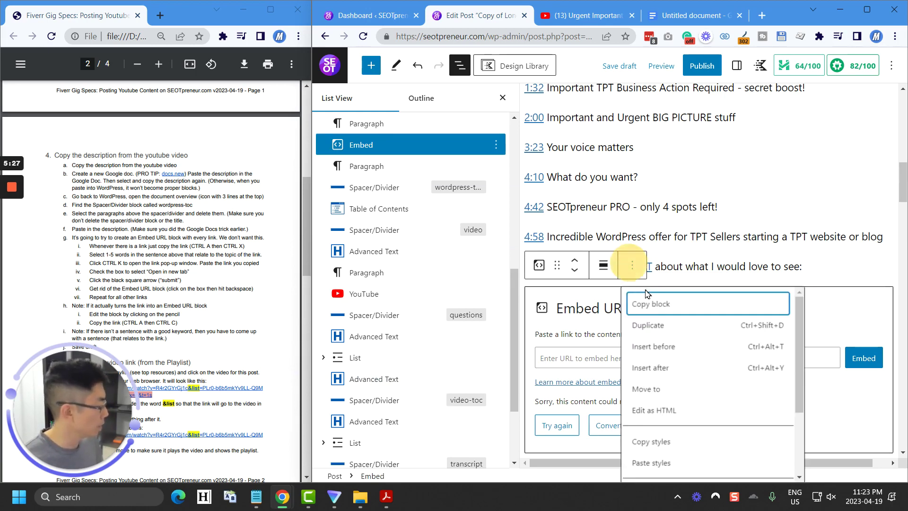
scroll(681, 416, down, 2)
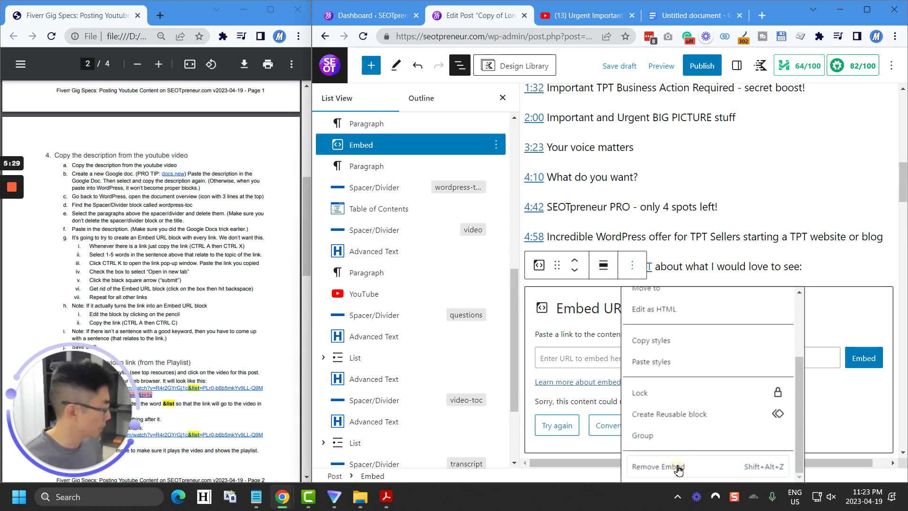
click(677, 468)
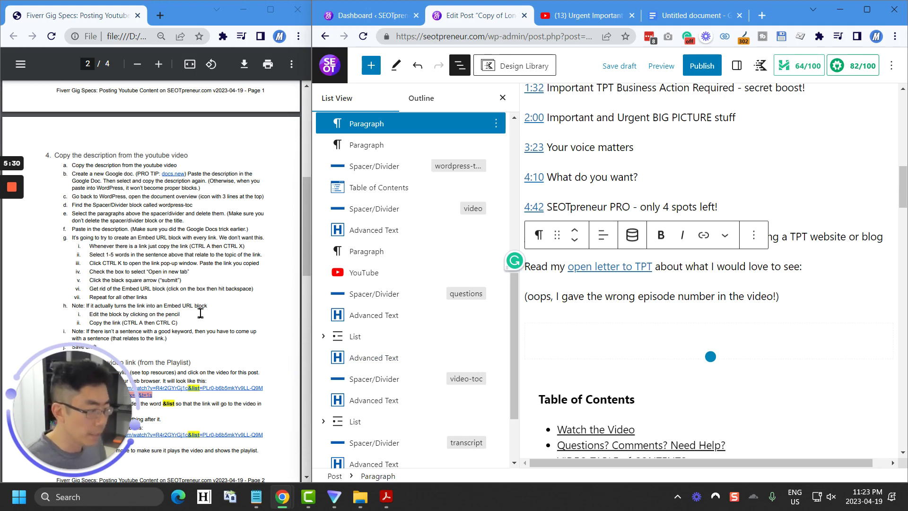
click(162, 301)
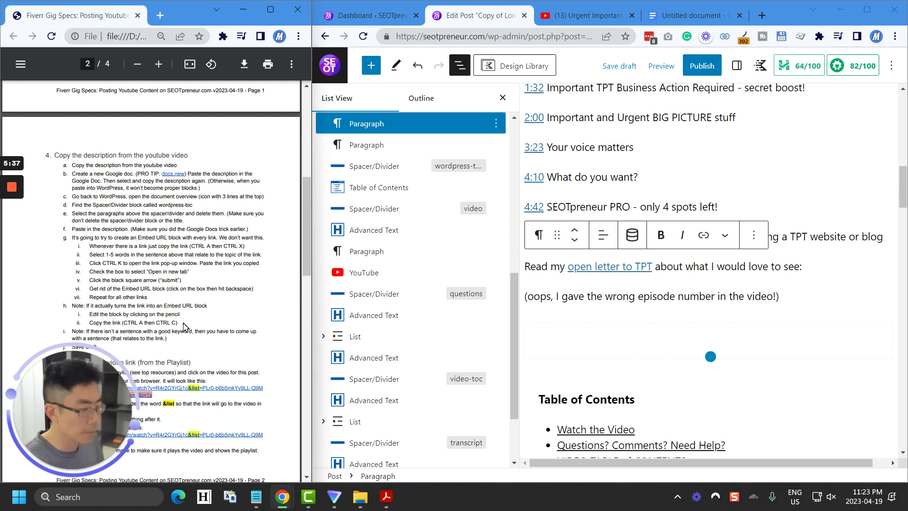
scroll(661, 291, up, 1)
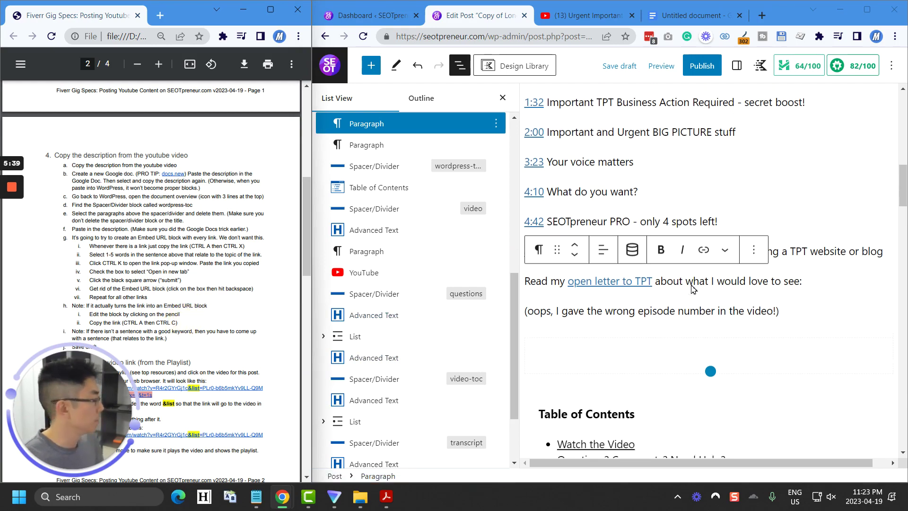
scroll(691, 289, up, 8)
click(766, 353)
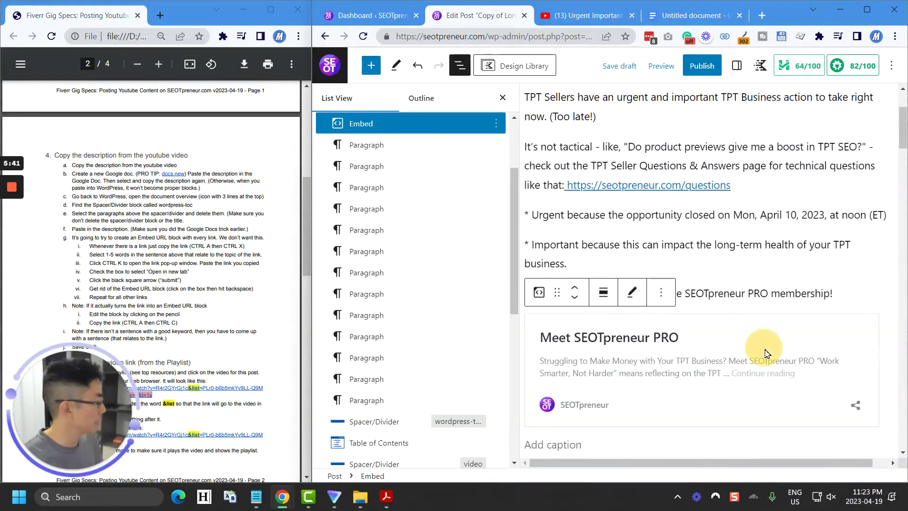
scroll(766, 352, down, 3)
click(631, 173)
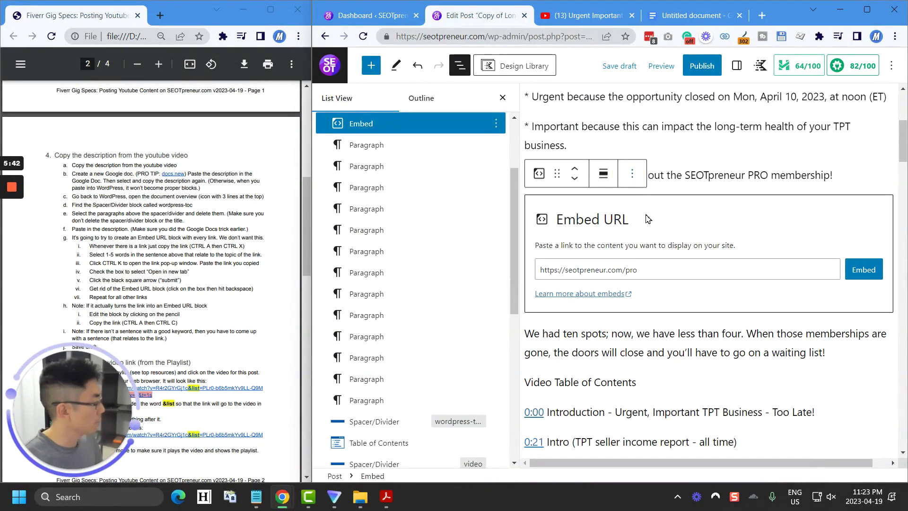
click(660, 266)
key(ctrl+a)
key(ctrl+x)
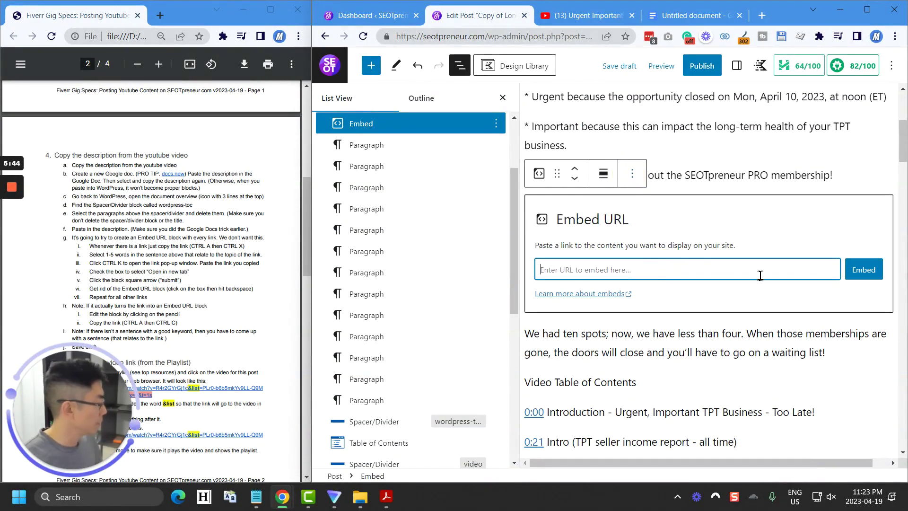
click(784, 178)
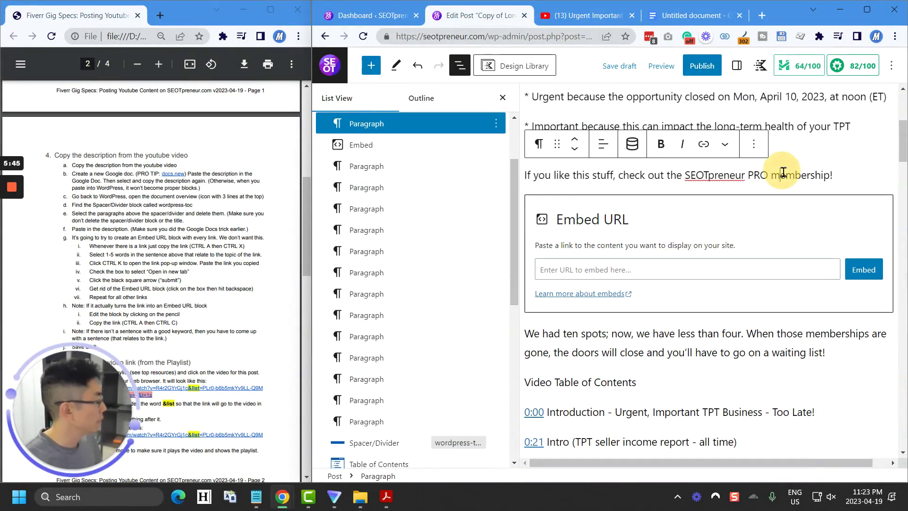
click(685, 176)
key(ctrl+shift+Right)
key(ctrl+shift+Right)
key(ctrl+shift+Right)
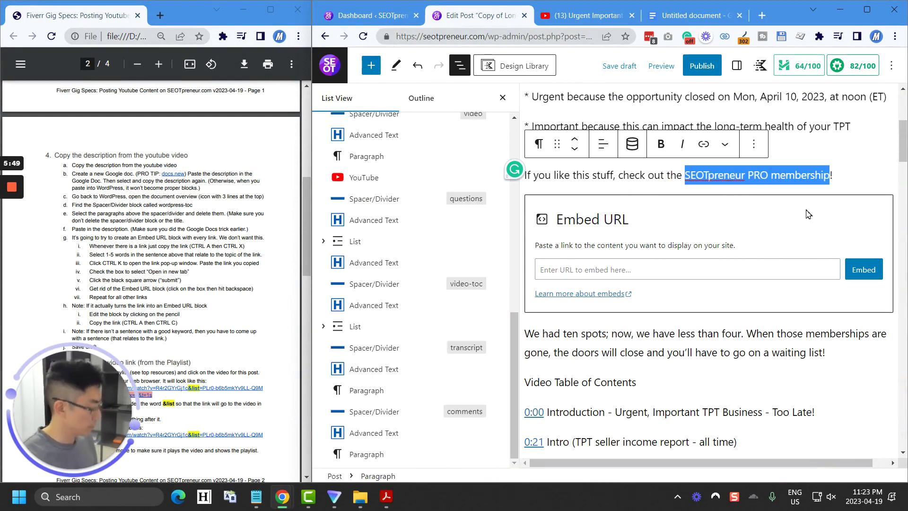
key(ctrl+k)
key(ctrl+v)
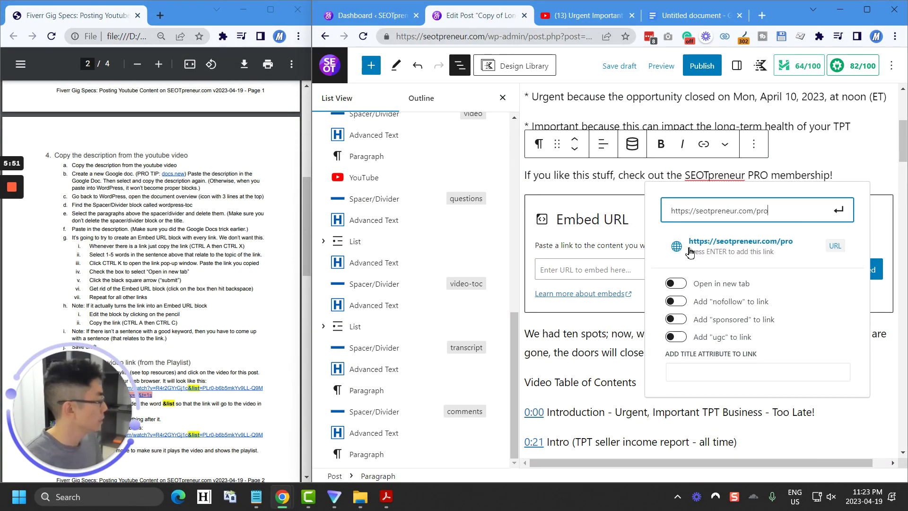
click(676, 283)
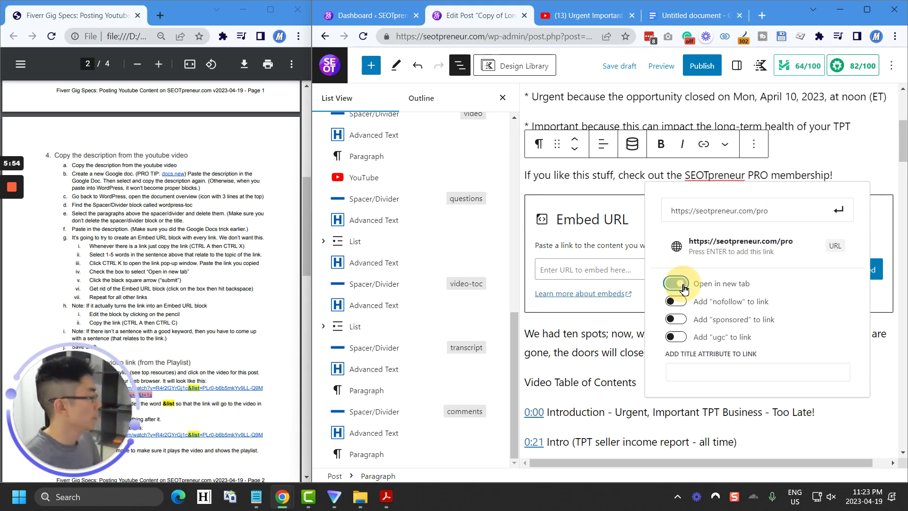
click(838, 210)
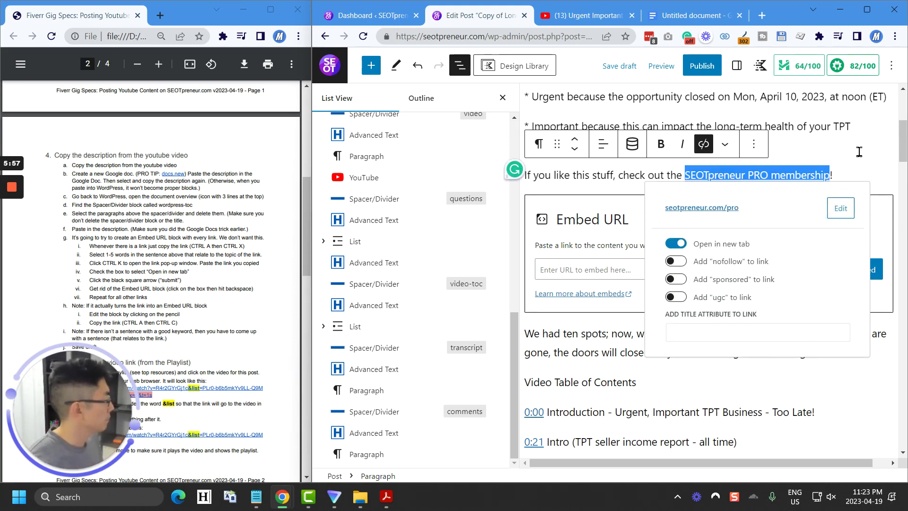
click(874, 208)
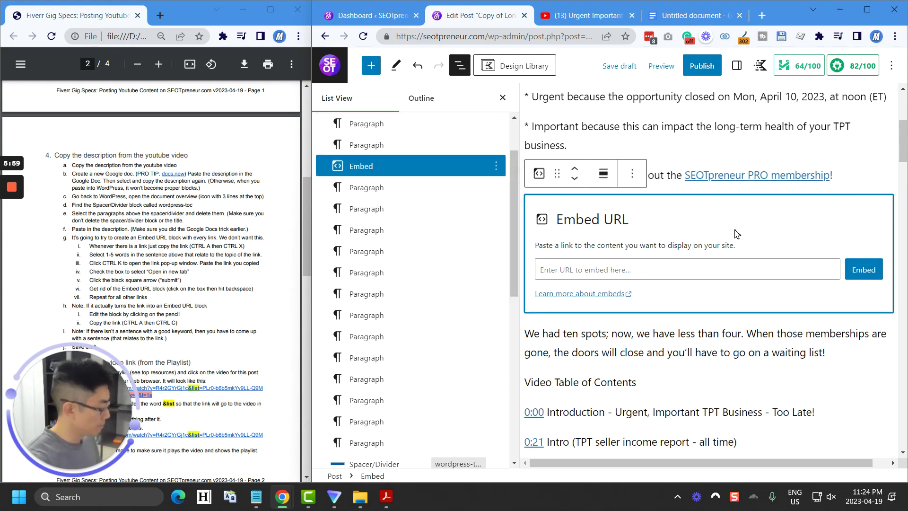
key(BackSpace)
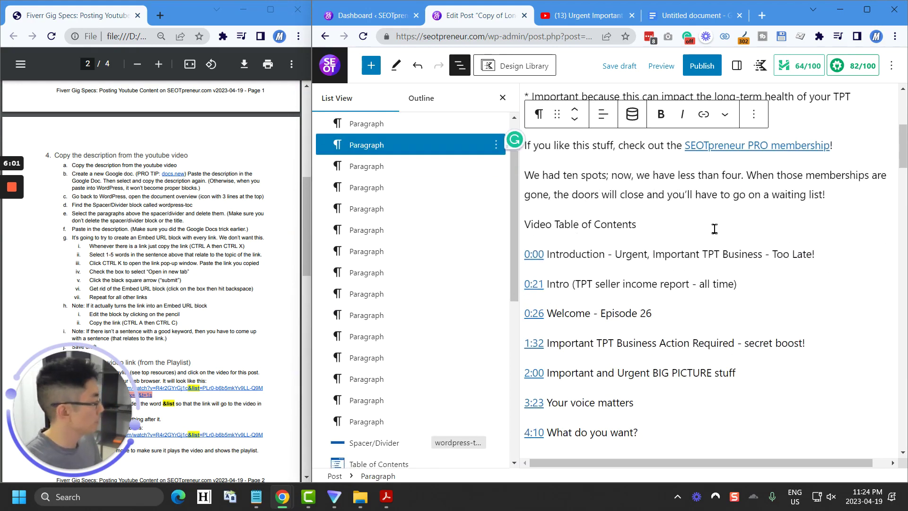
scroll(714, 228, down, 15)
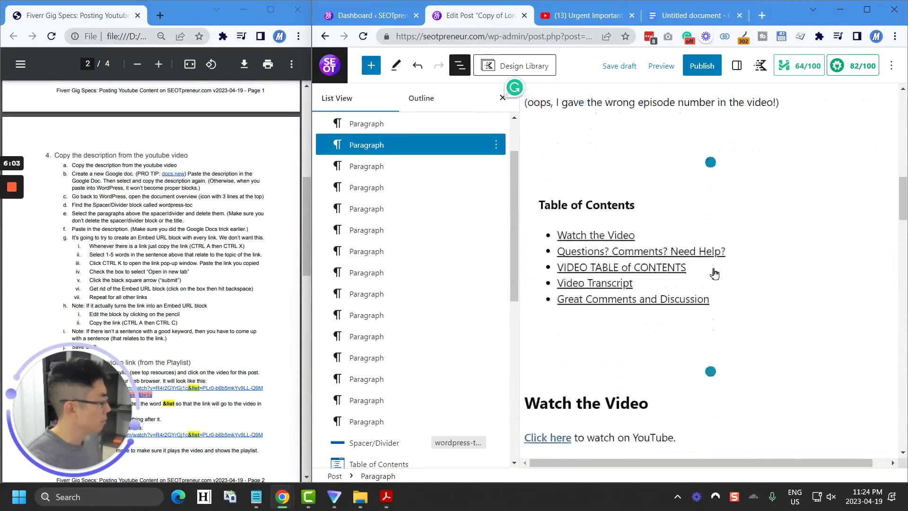
scroll(714, 279, up, 10)
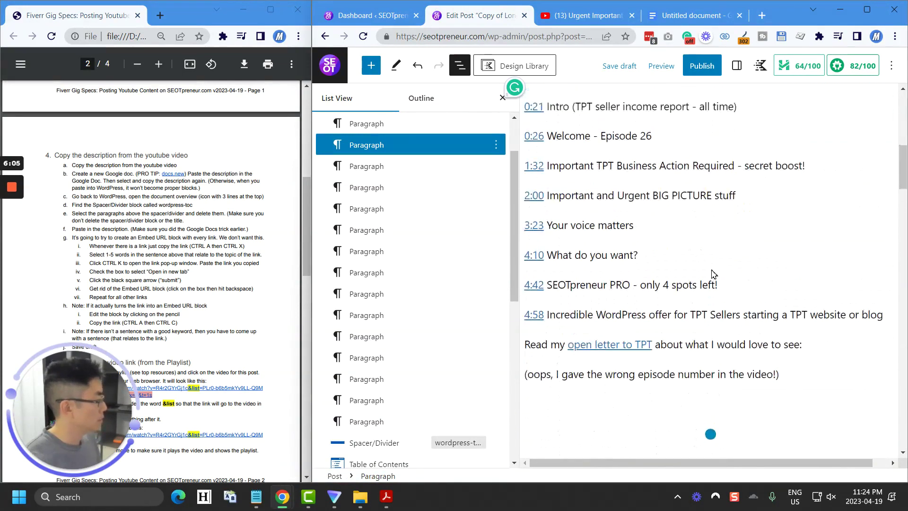
scroll(716, 276, up, 7)
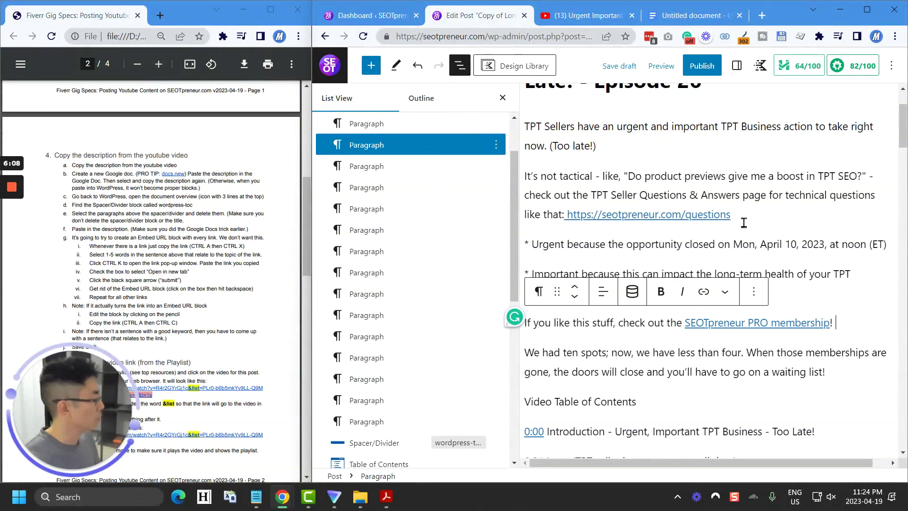
double_click(746, 220)
key(ctrl+shift+Left)
key(ctrl+shift+Left)
key(ctrl+shift+Left)
key(ctrl+shift+Left)
key(ctrl+c)
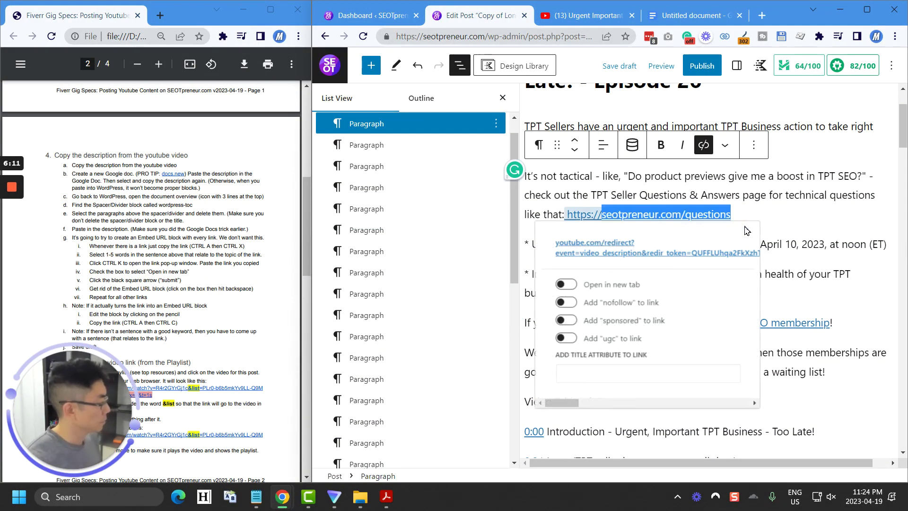
key(BackSpace)
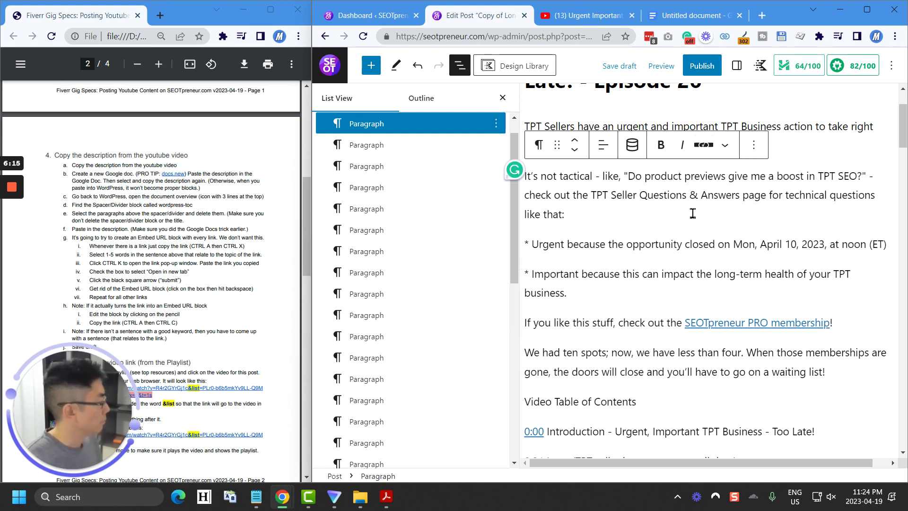
key(ctrl+s)
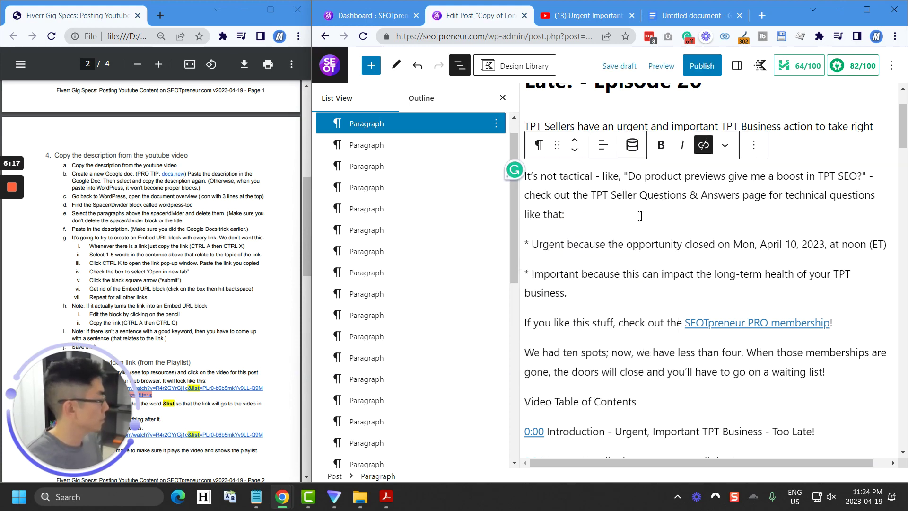
click(600, 198)
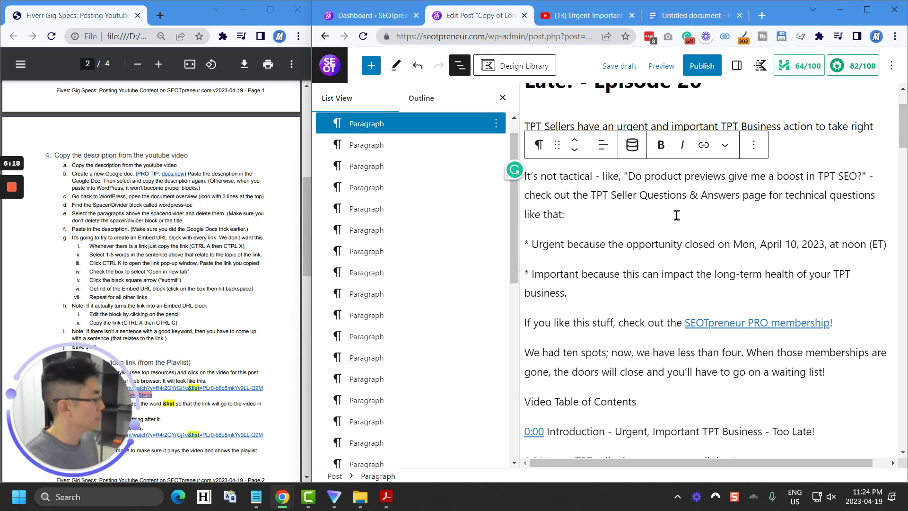
key(ctrl+Left)
key(ctrl+shift+Right)
key(ctrl+shift+Right)
key(ctrl+shift+Right)
key(ctrl+shift+Right)
key(ctrl+shift+Right)
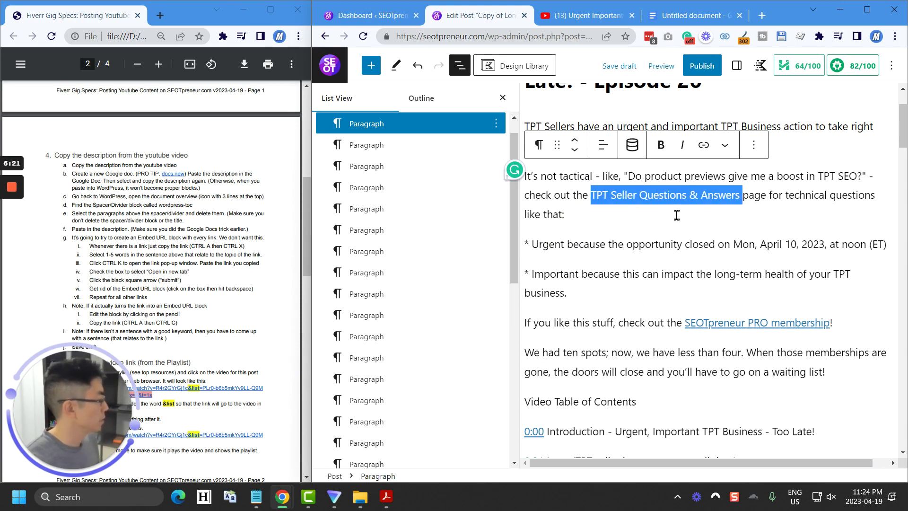
key(ctrl+k)
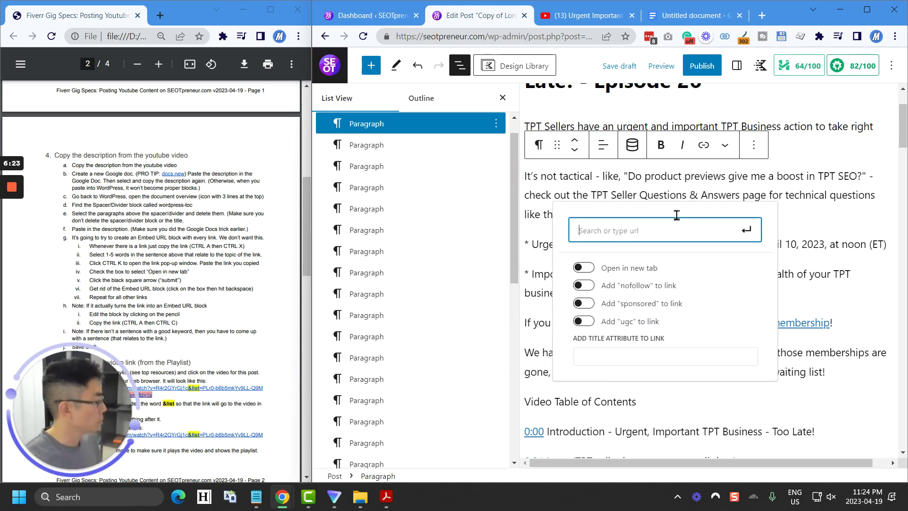
key(ctrl+v)
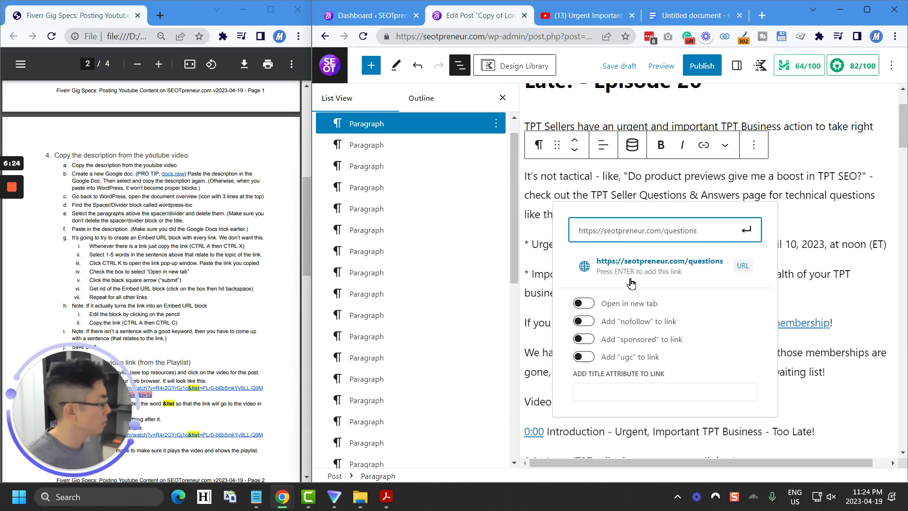
click(583, 303)
click(747, 231)
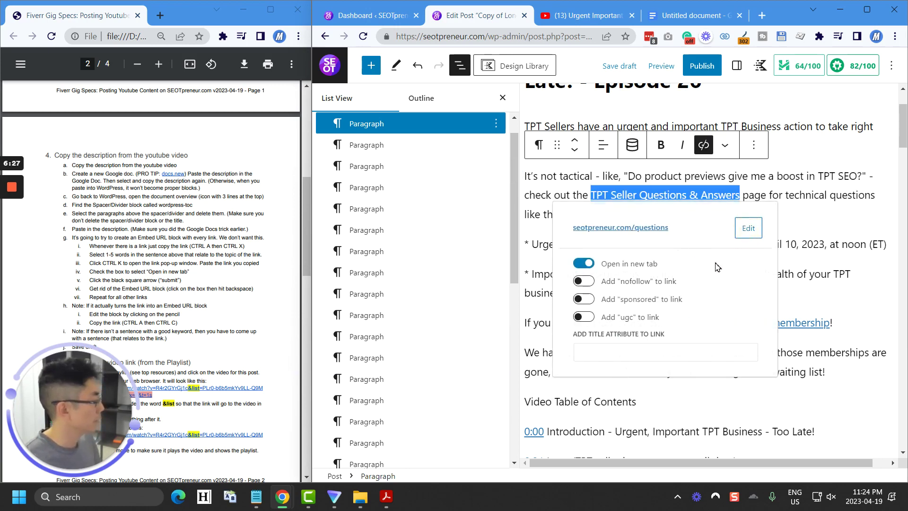
key(Escape)
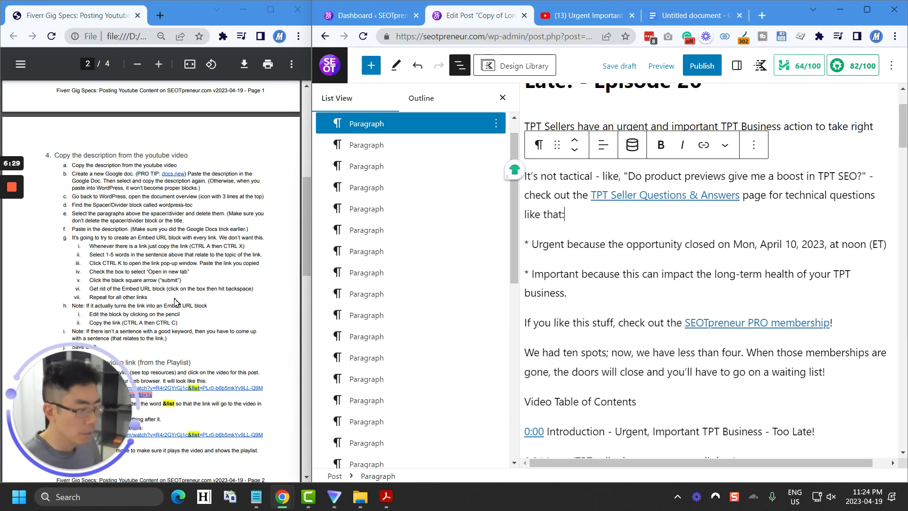
- Save the post draft as called for at the end of section 4 of the gig specs
scroll(174, 301, down, 2)
click(168, 281)
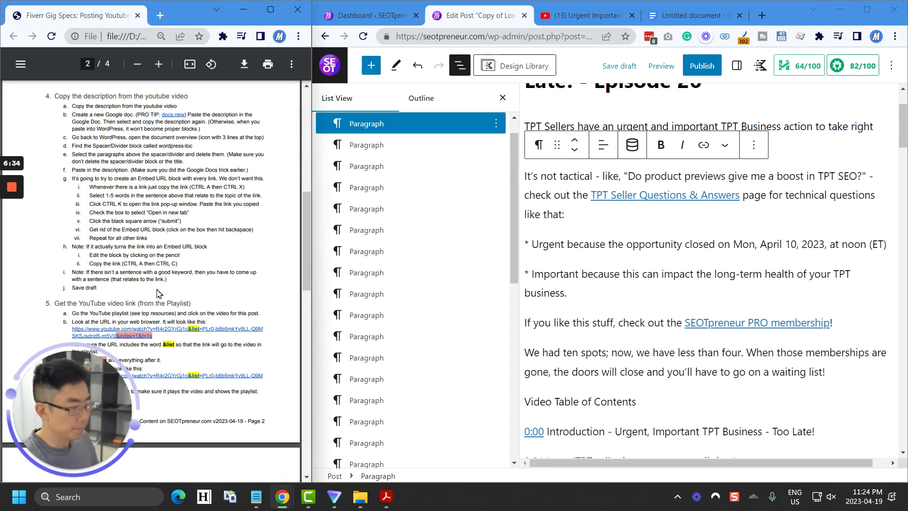
click(614, 66)
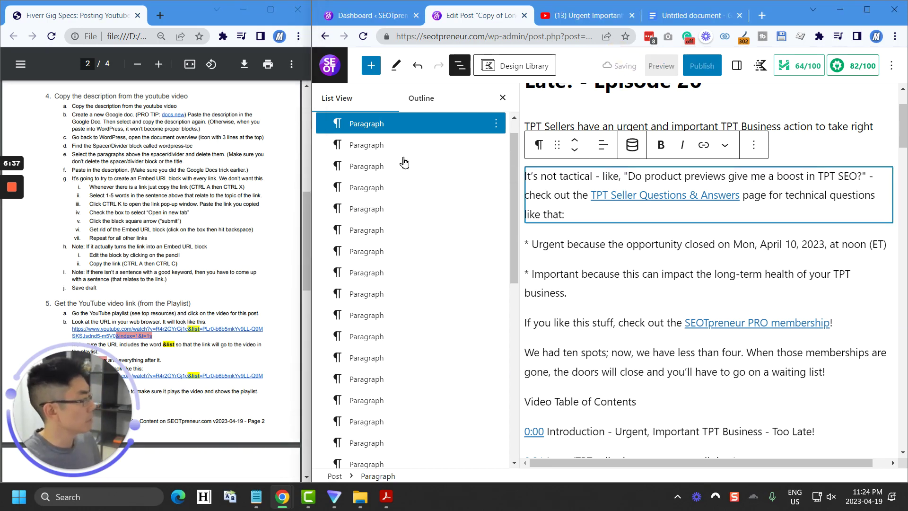
- Read section 5 of the gig specs and examine the Episode 26 YouTube video's page and URL for the playlist link
scroll(246, 197, down, 4)
click(170, 179)
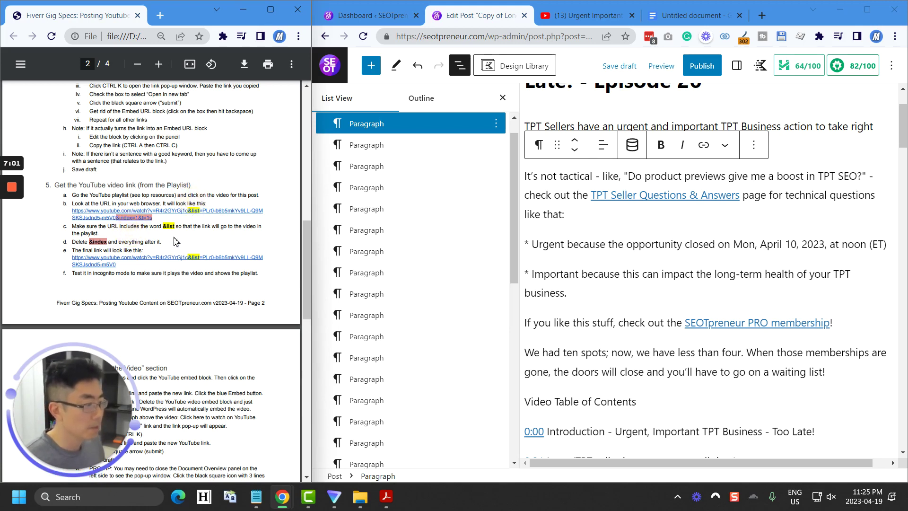
click(595, 16)
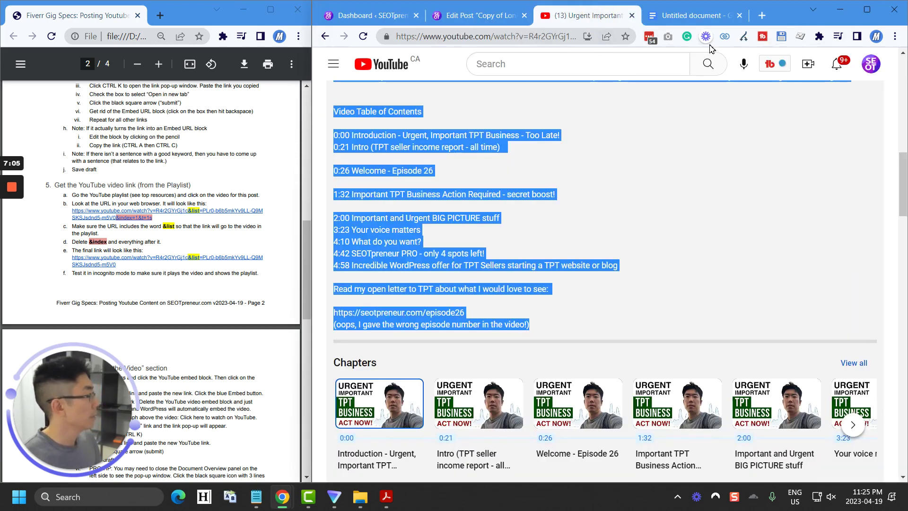
click(866, 9)
click(552, 29)
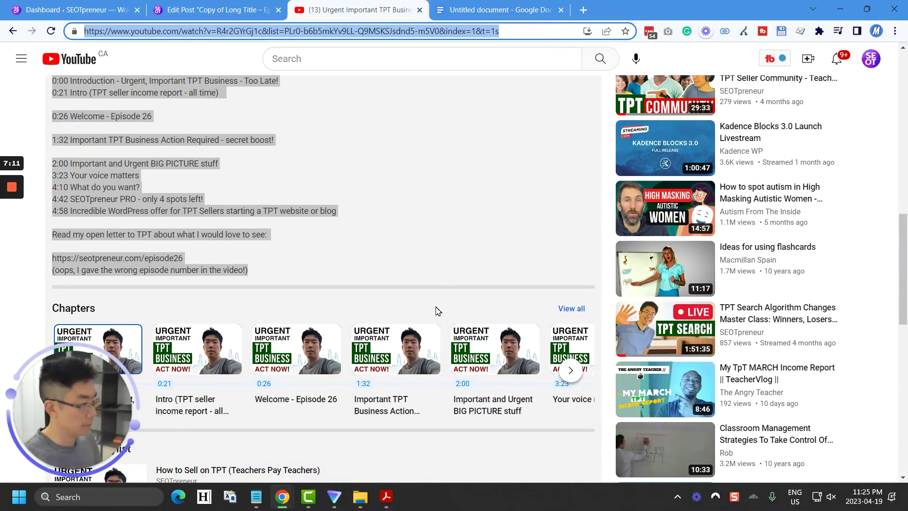
scroll(436, 307, down, 4)
scroll(437, 305, up, 7)
scroll(438, 303, up, 10)
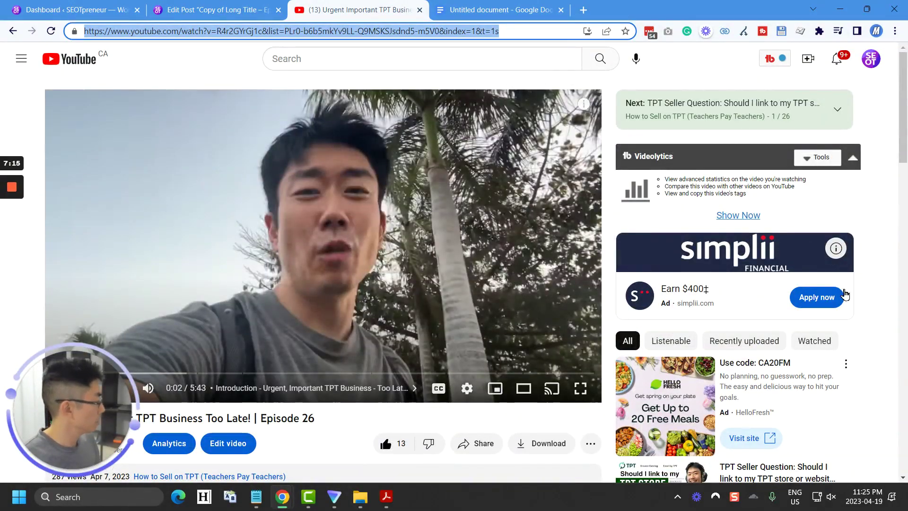
scroll(847, 307, down, 9)
scroll(832, 298, up, 8)
scroll(827, 294, up, 2)
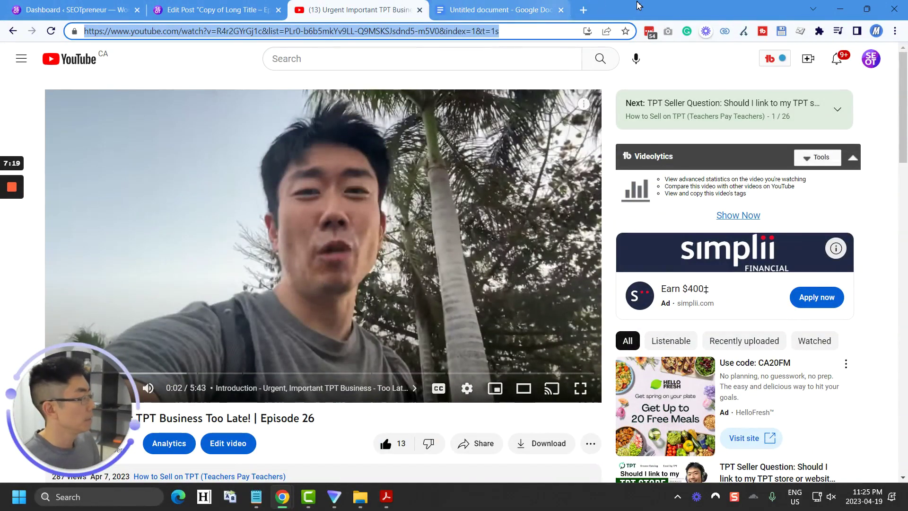
- Open the YouTube playlist "How to Sell on TPT (Teachers Pay Teachers)" from the gig specs' resources in its own browser window
double_click(662, 6)
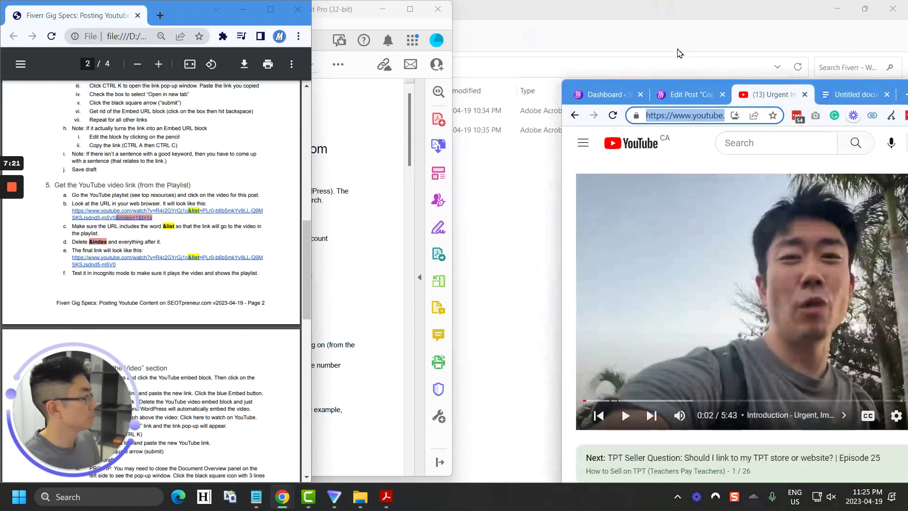
scroll(172, 255, up, 10)
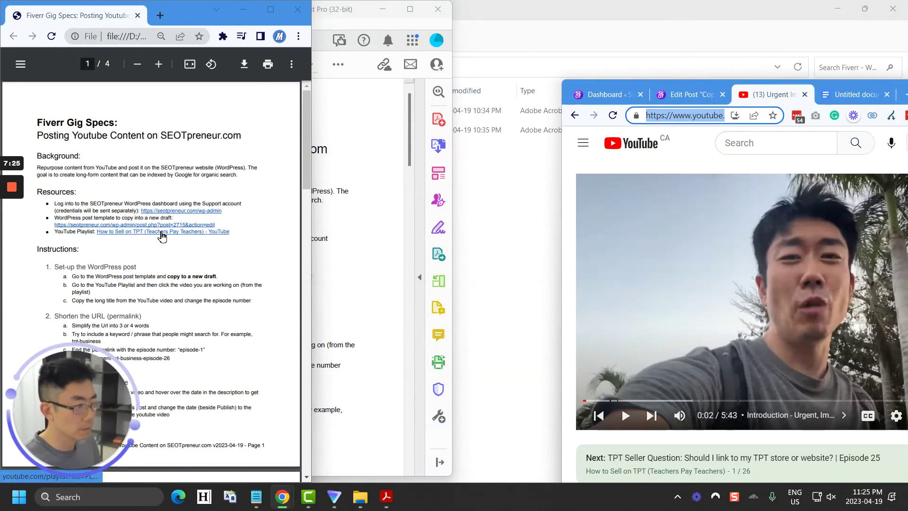
right_click(161, 232)
click(180, 244)
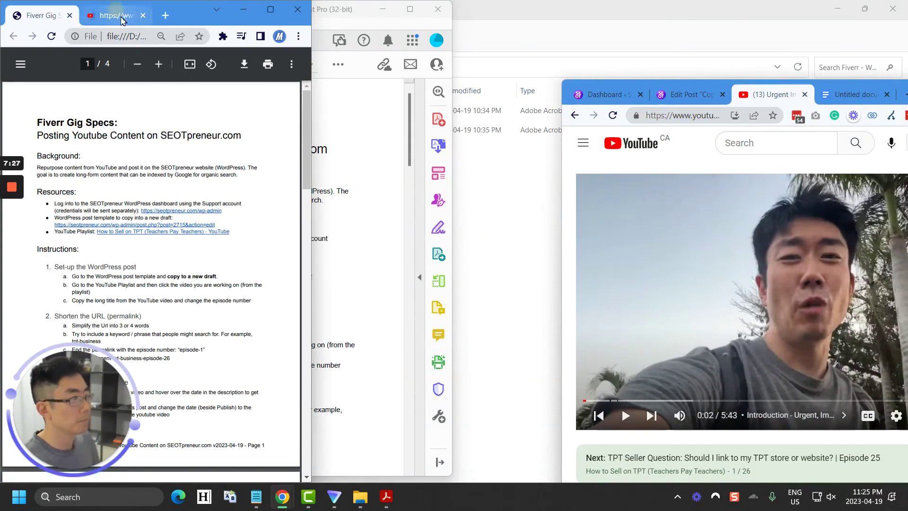
drag(125, 14, 526, 13)
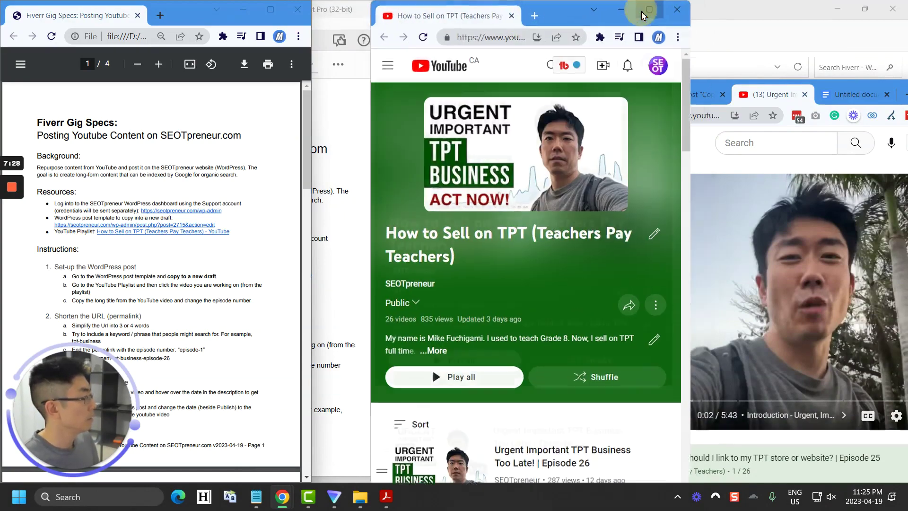
- Enlarge the playlist window and open the "Urgent Important TPT Business Too Late! | Episode 26" video from the playlist
click(646, 9)
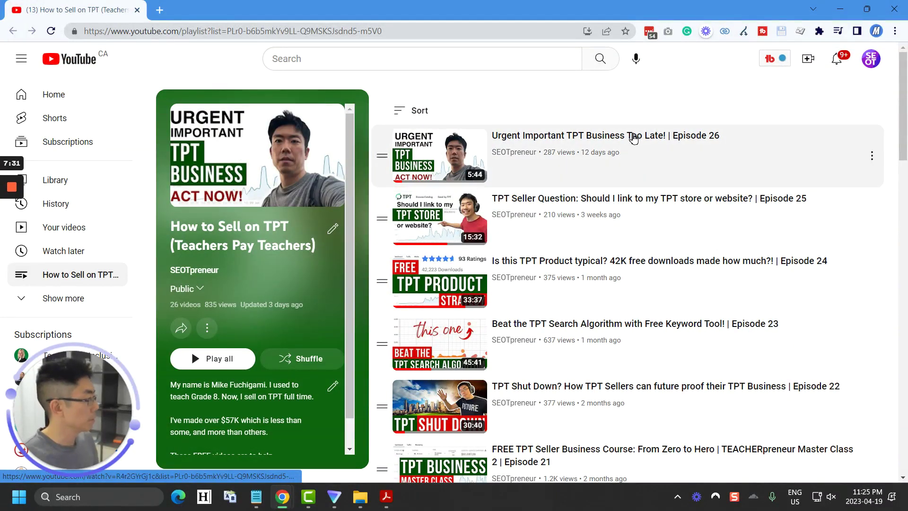
click(634, 137)
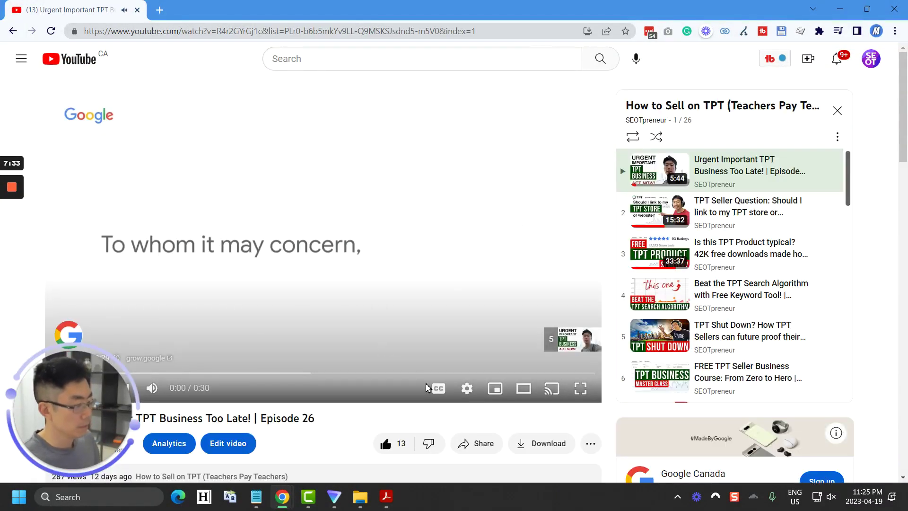
scroll(198, 276, down, 3)
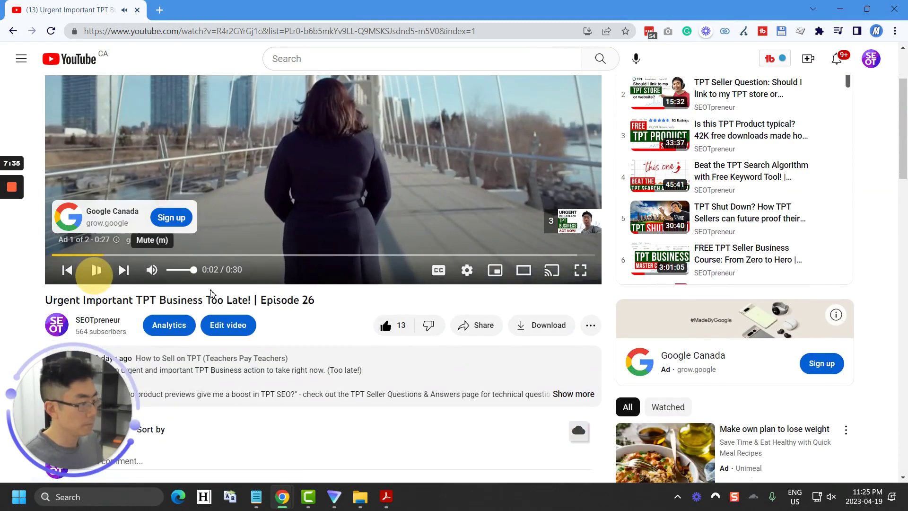
scroll(212, 294, up, 3)
- Remove "&index=1" from the Episode 26 video's URL and copy the remaining link, including its "&list" part
click(482, 34)
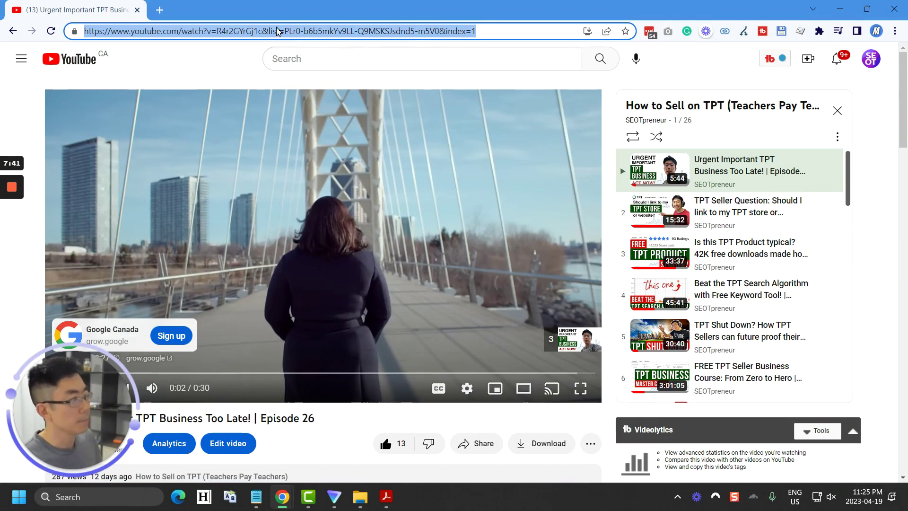
click(279, 31)
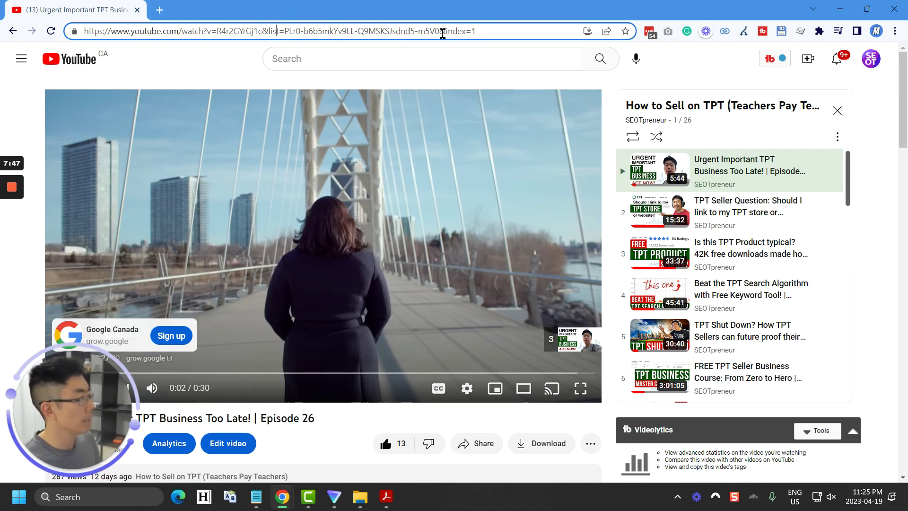
drag(442, 31, 494, 32)
key(BackSpace)
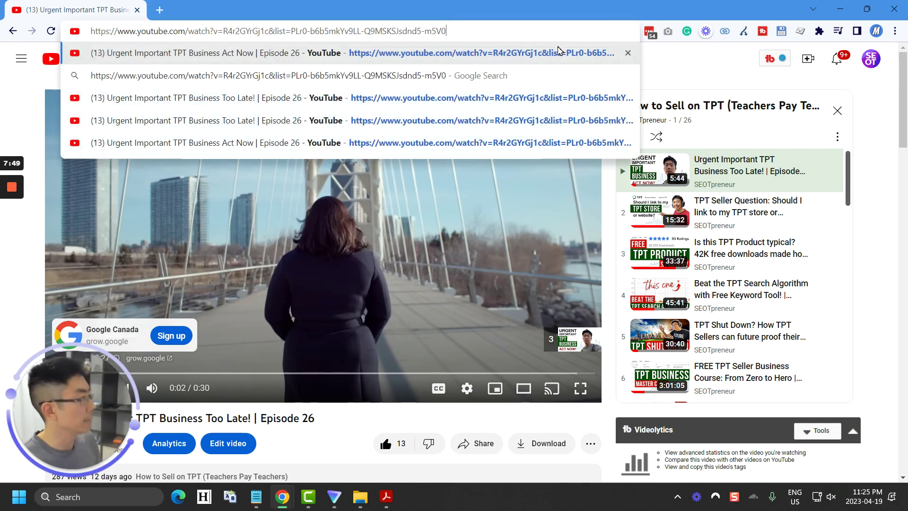
key(ctrl+a)
key(ctrl+c)
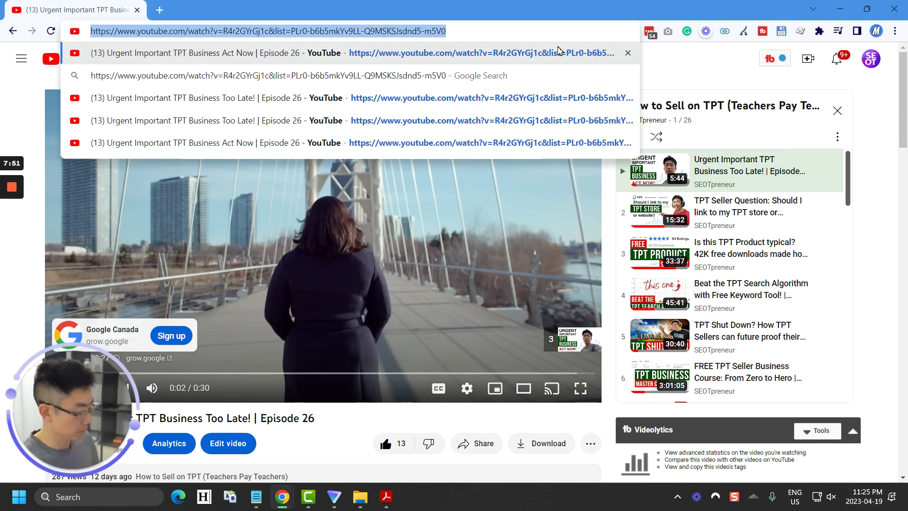
- Place the video window beside the gig specs and compare its URL with the link instructions in section 5
drag(456, 8, 510, 59)
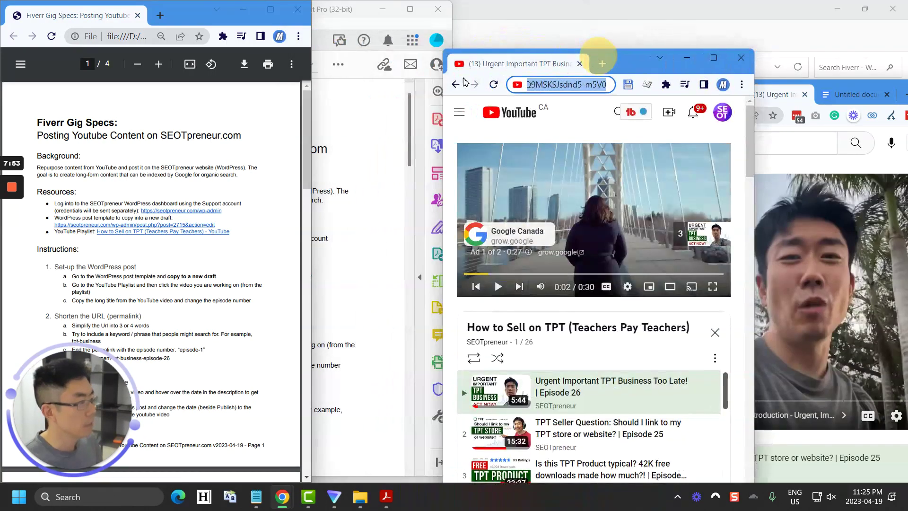
drag(509, 94, 511, 114)
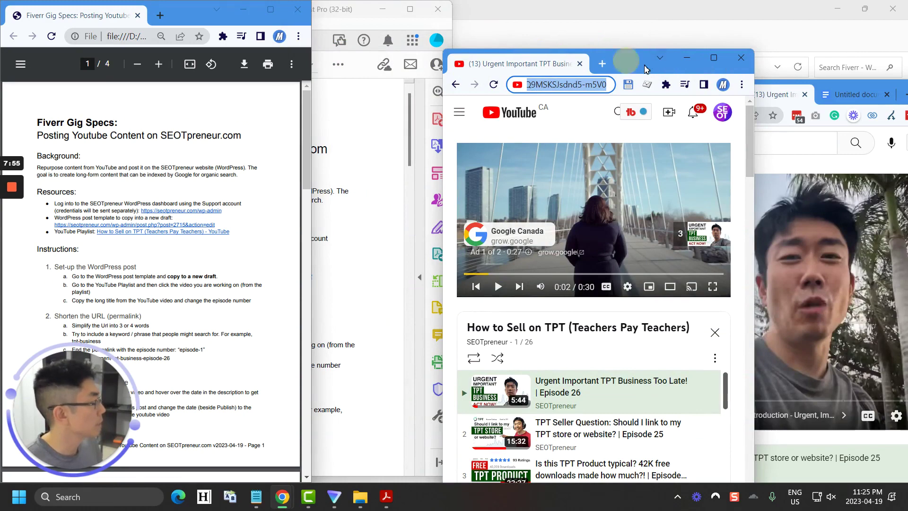
key(super+Right)
scroll(178, 263, down, 15)
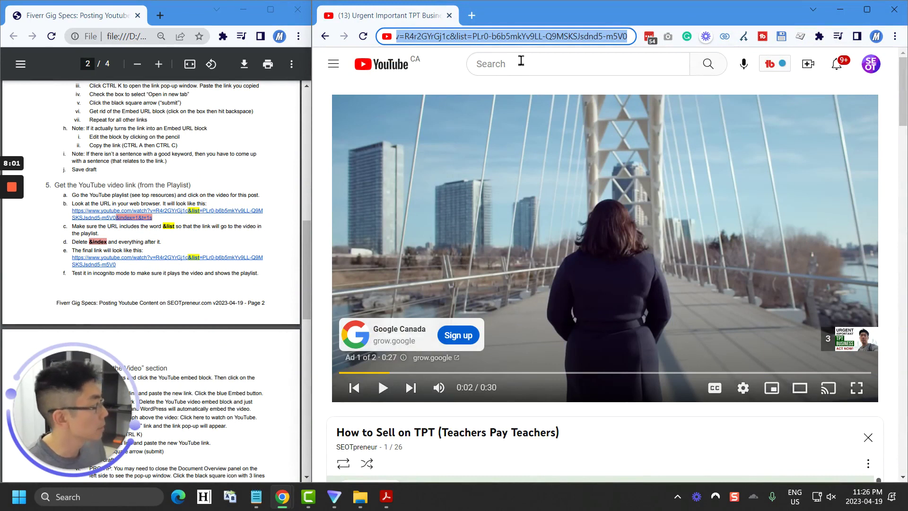
click(467, 38)
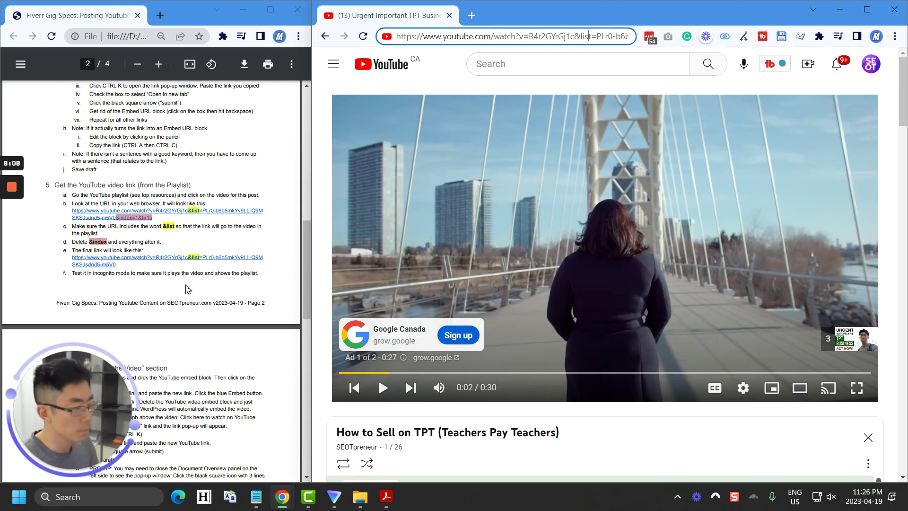
- Test the copied playlist link in a new incognito window, then pause the video
click(894, 35)
click(841, 81)
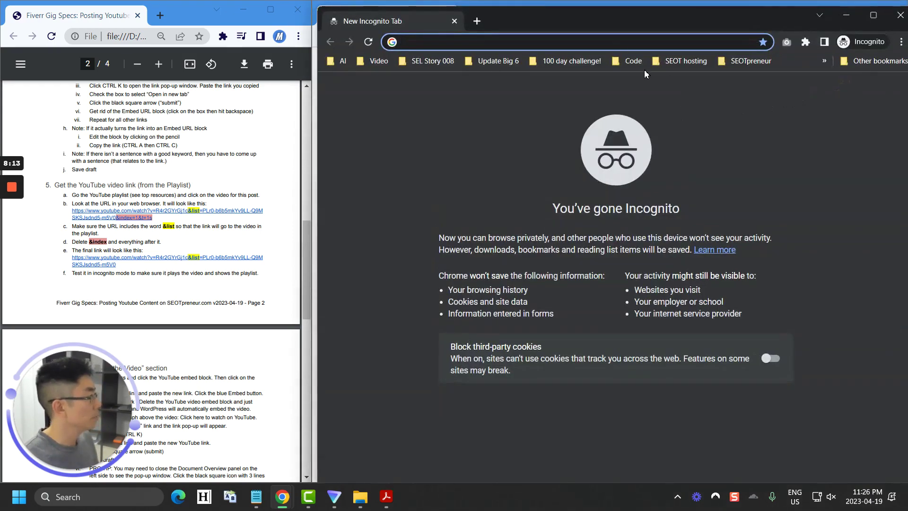
key(ctrl+v)
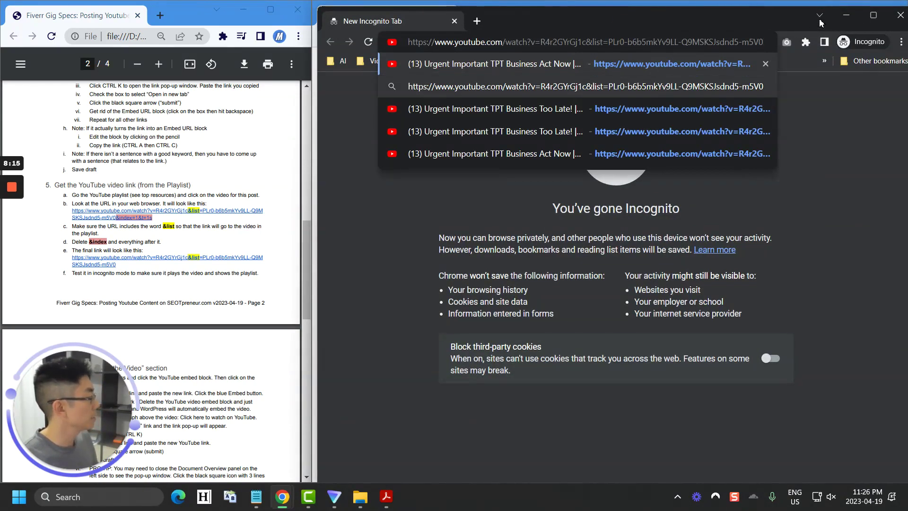
click(873, 15)
key(Return)
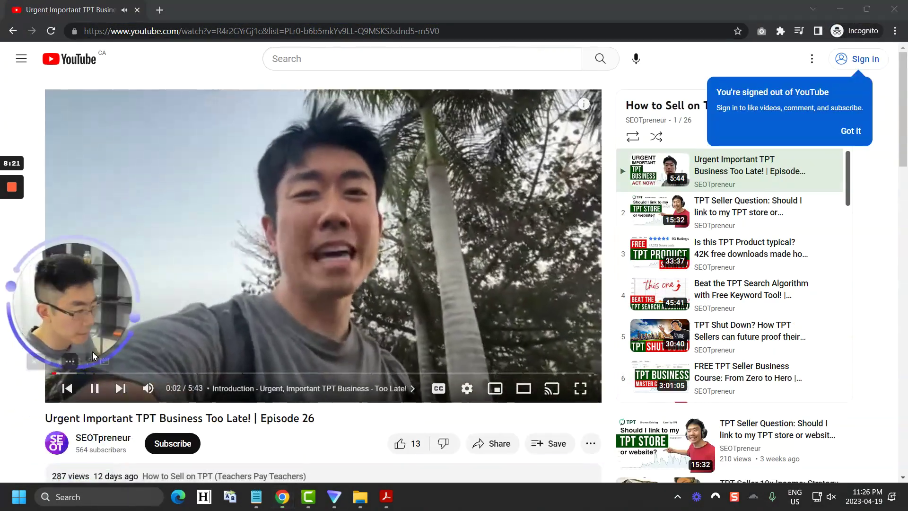
click(94, 388)
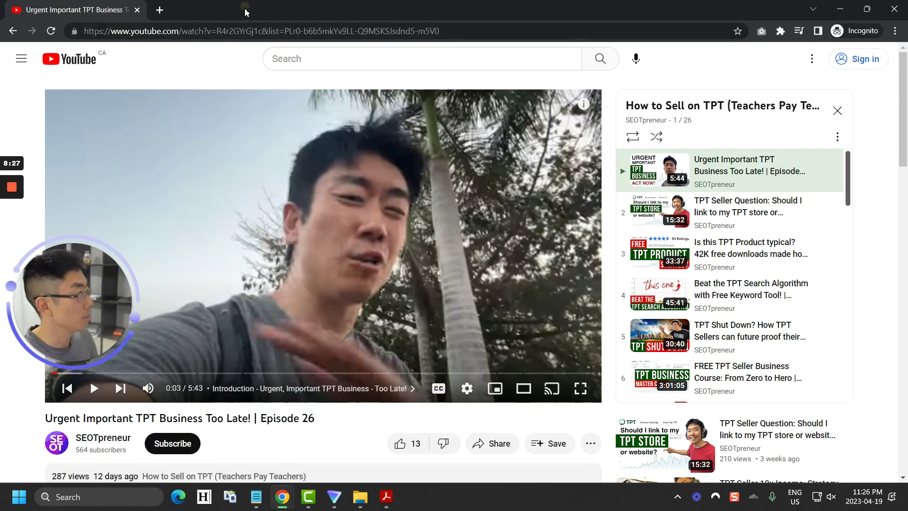
- Put away the incognito and playlist video windows and dock the browser window holding the post draft beside the gig specs
drag(245, 12, 906, 374)
click(852, 15)
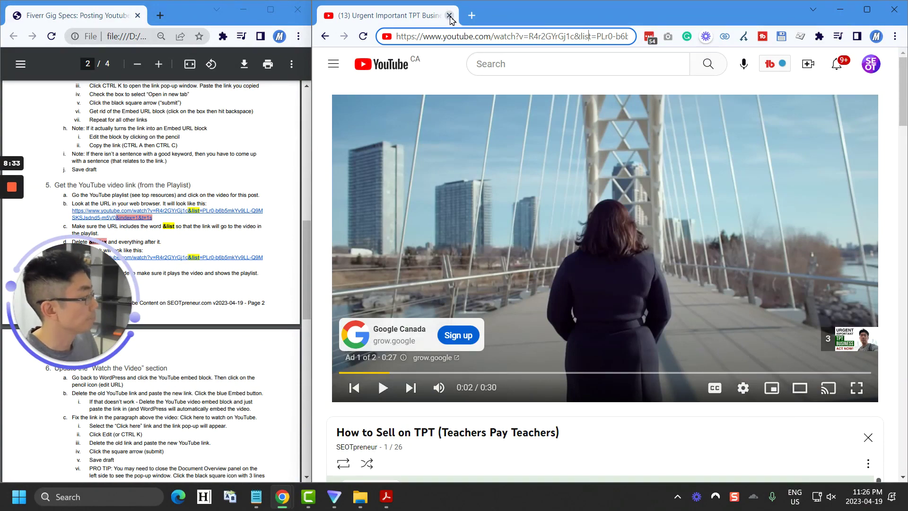
click(839, 10)
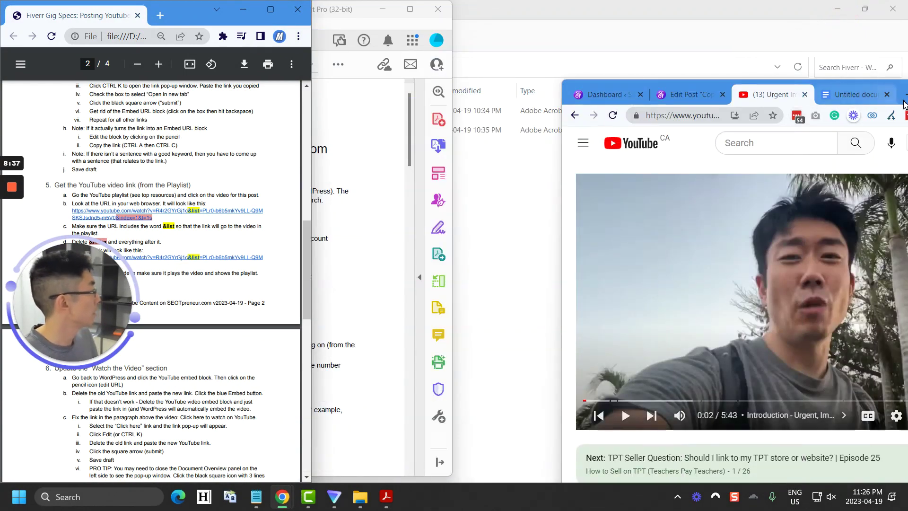
drag(903, 104, 906, 127)
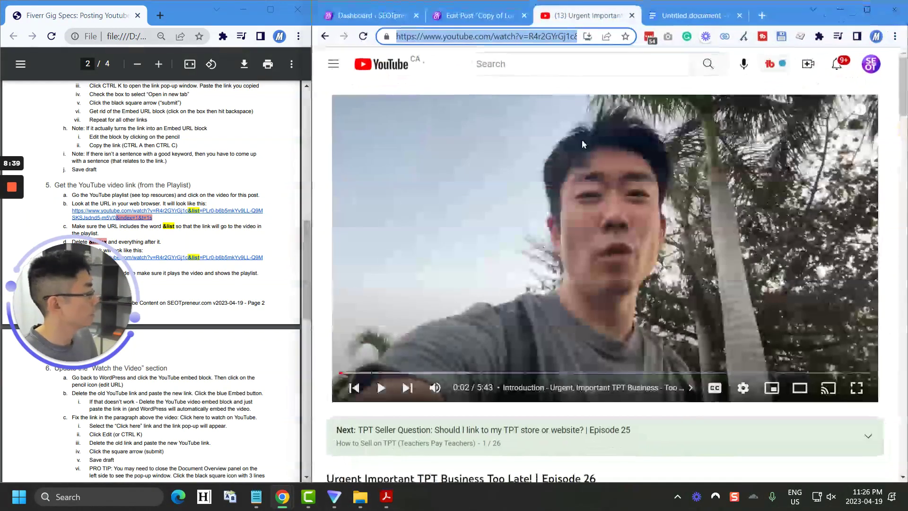
- Bring up section 6 of the gig specs and go to the "Watch the Video" section of the WordPress post draft
click(467, 16)
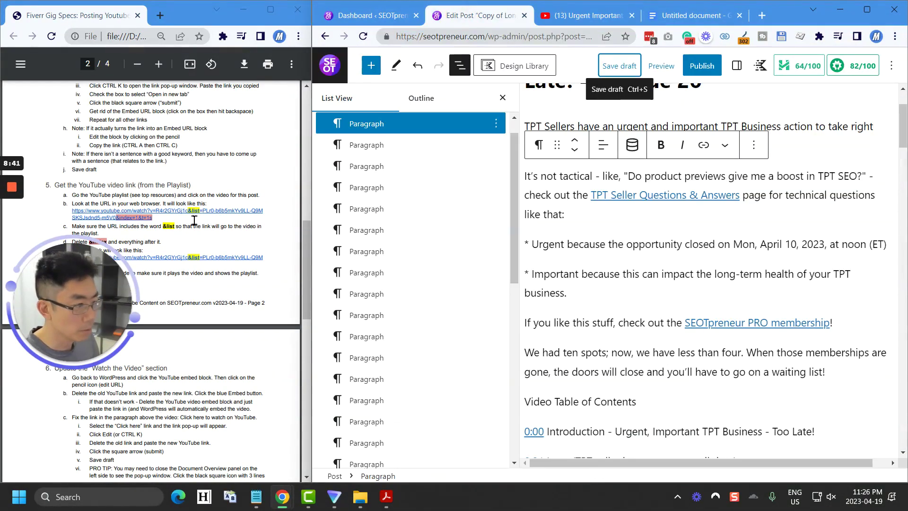
drag(82, 280, 83, 382)
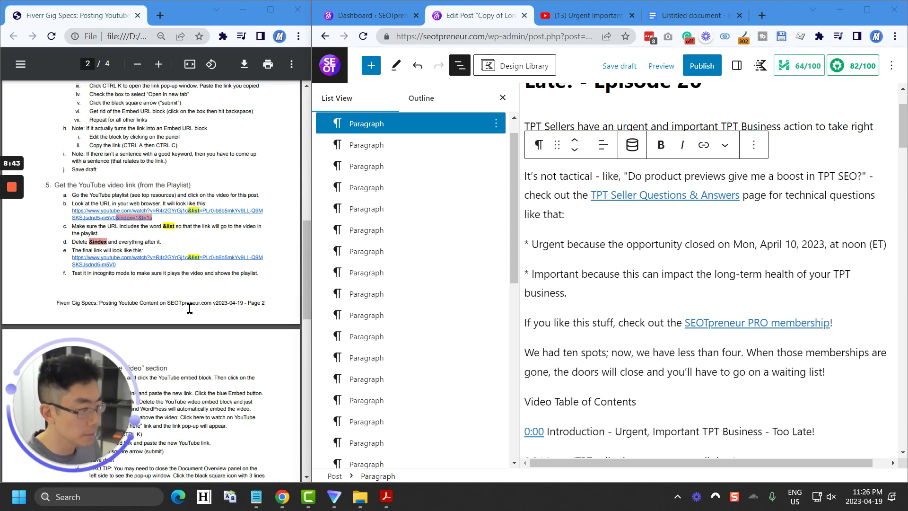
scroll(190, 308, down, 4)
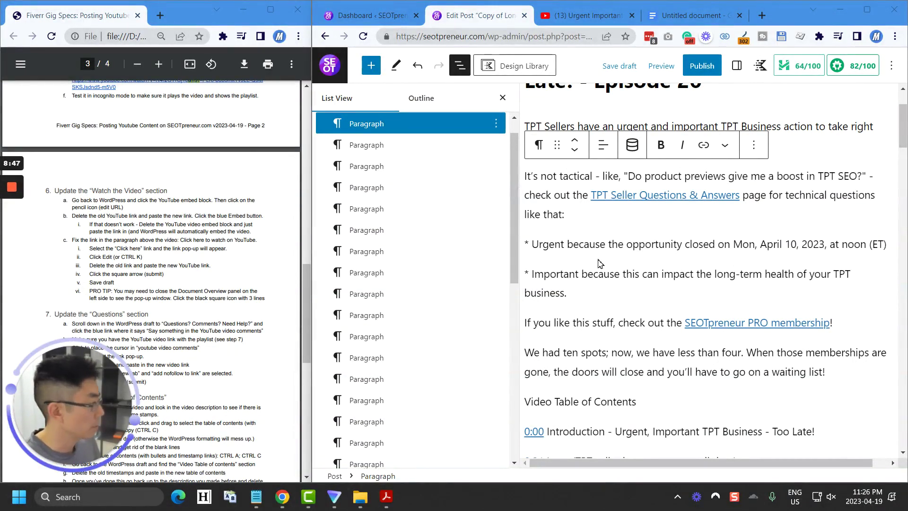
scroll(605, 276, down, 3)
scroll(606, 276, down, 15)
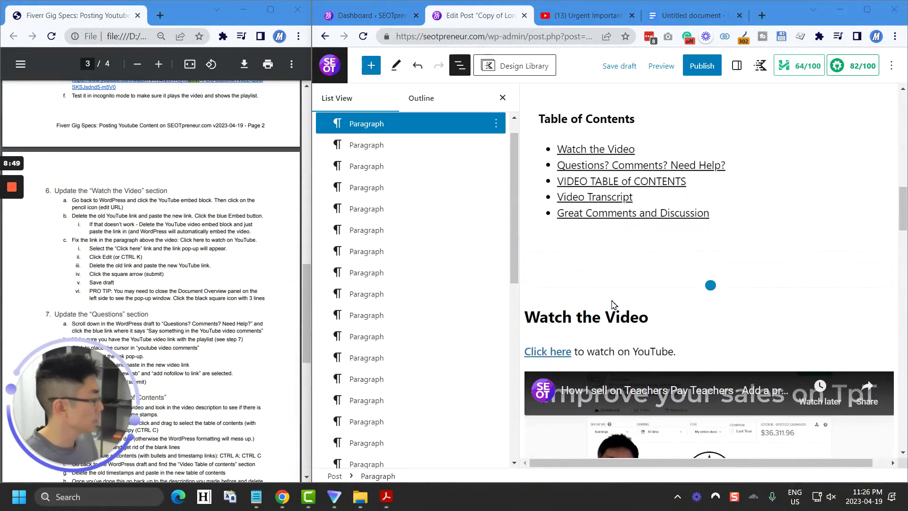
click(628, 208)
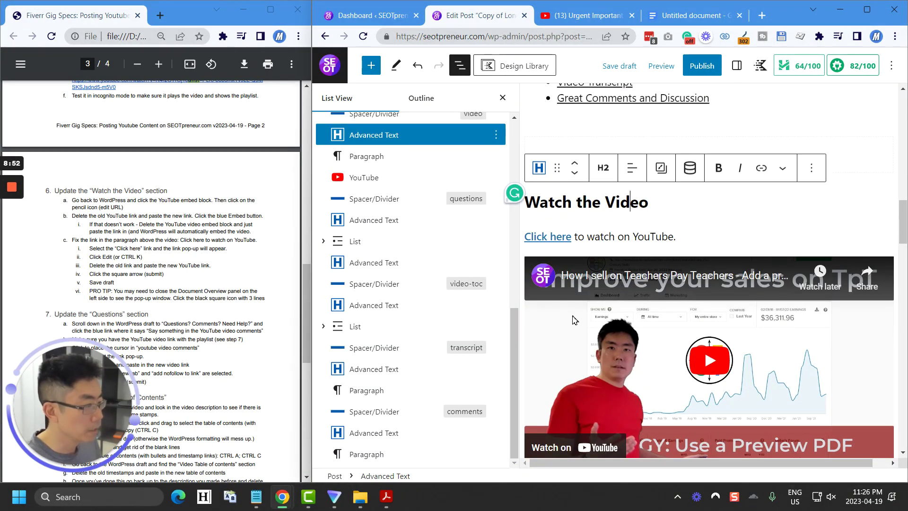
click(189, 240)
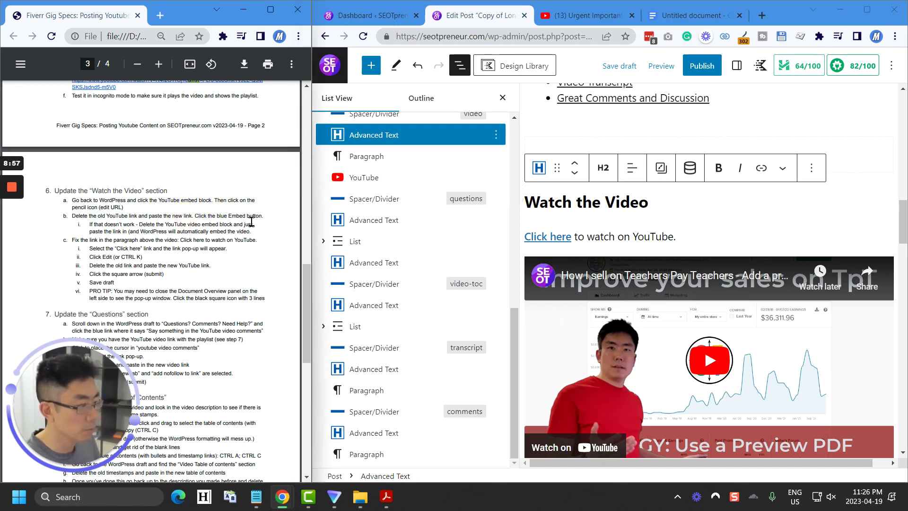
click(671, 327)
click(632, 235)
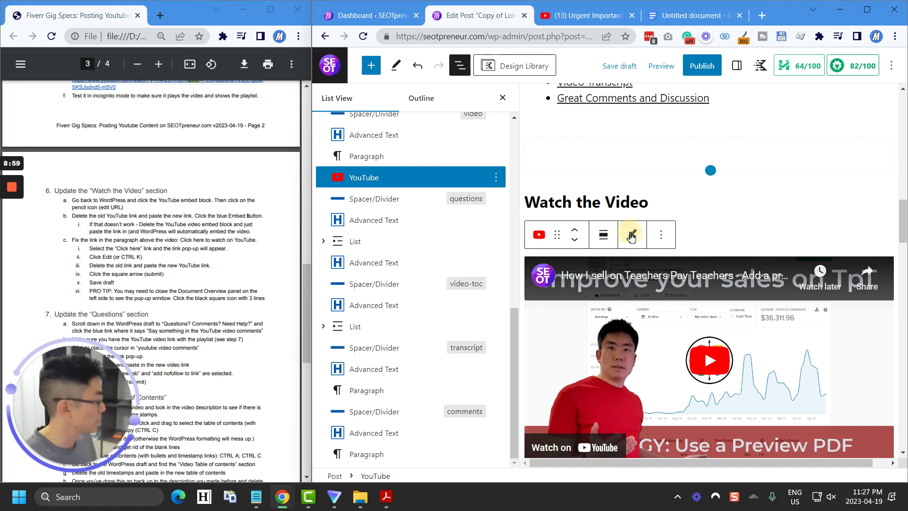
click(694, 336)
key(ctrl+a)
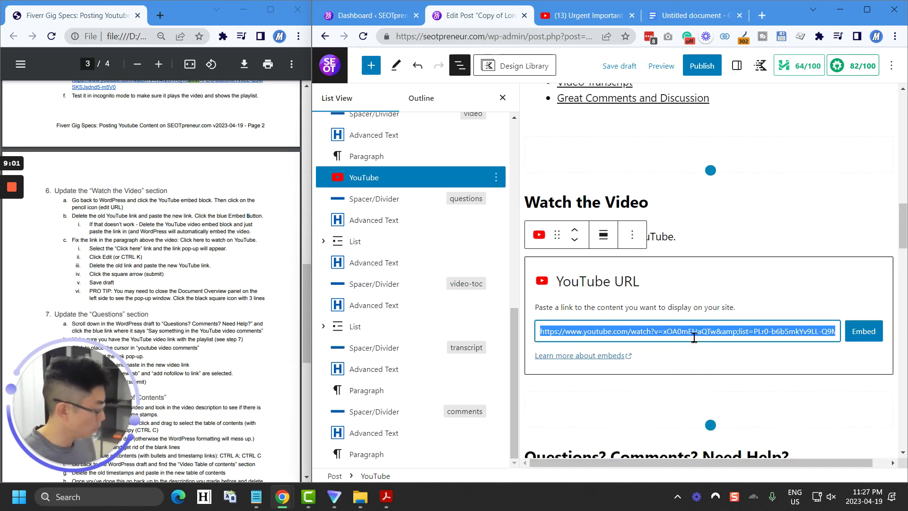
key(BackSpace)
text(https://www.youtube.com/watch?v=R4r2GYrGj1c&list=PLr0-b6b5mkYv9LL-Q9MSKSJsdnd5-m5V0)
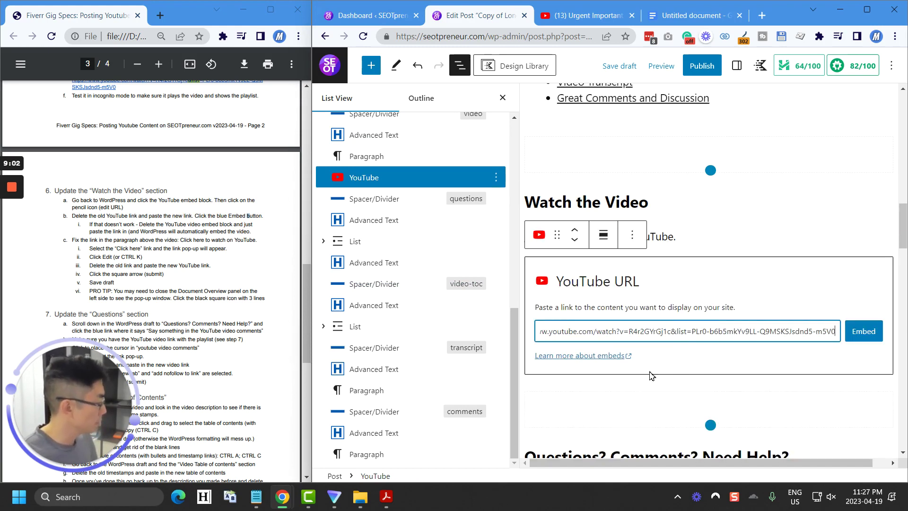
click(872, 332)
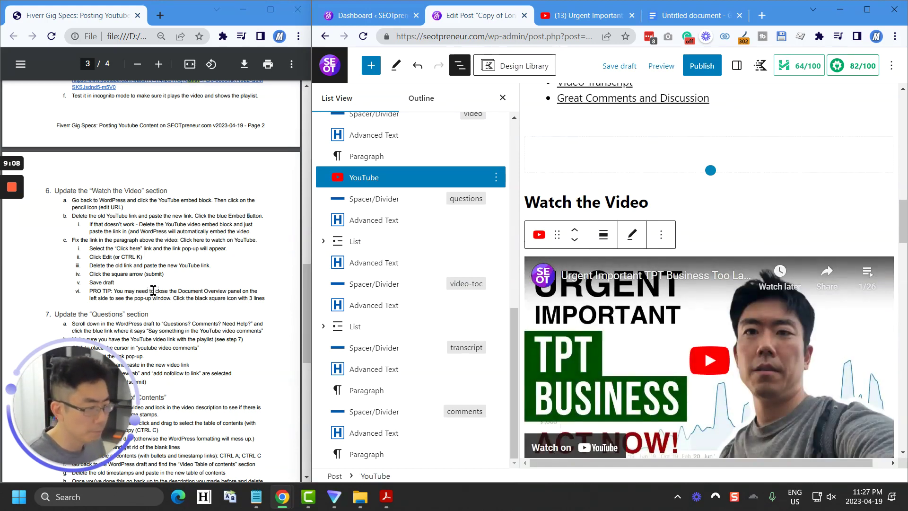
- Following section 6 of the gig specs, select the "Click here" link above the video and close the block List View
scroll(153, 290, down, 2)
click(142, 200)
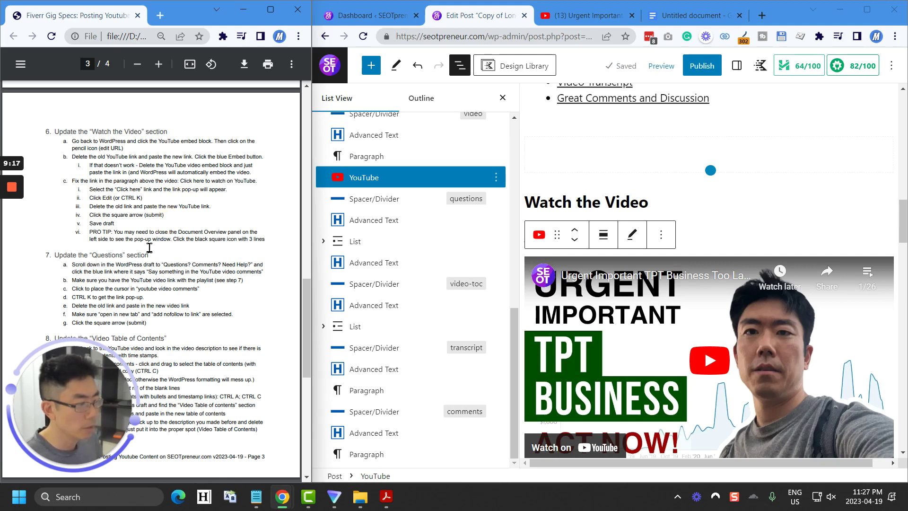
click(748, 230)
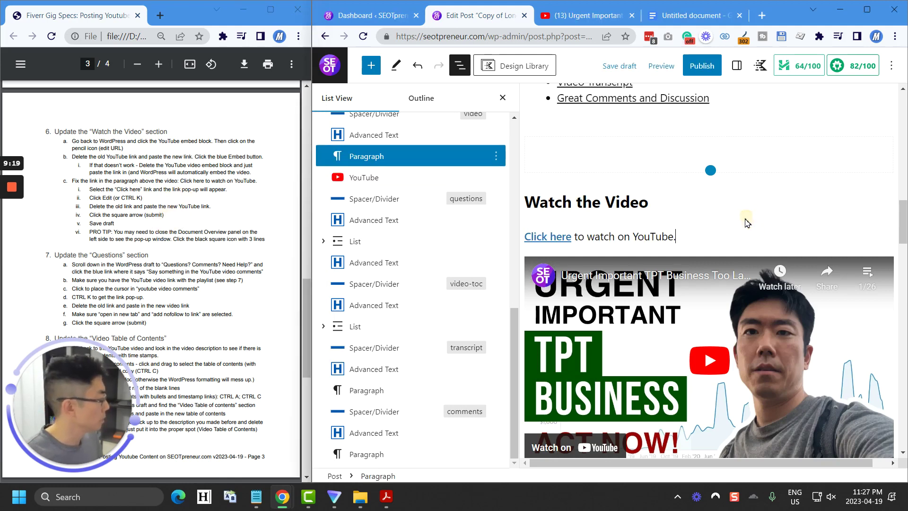
click(551, 239)
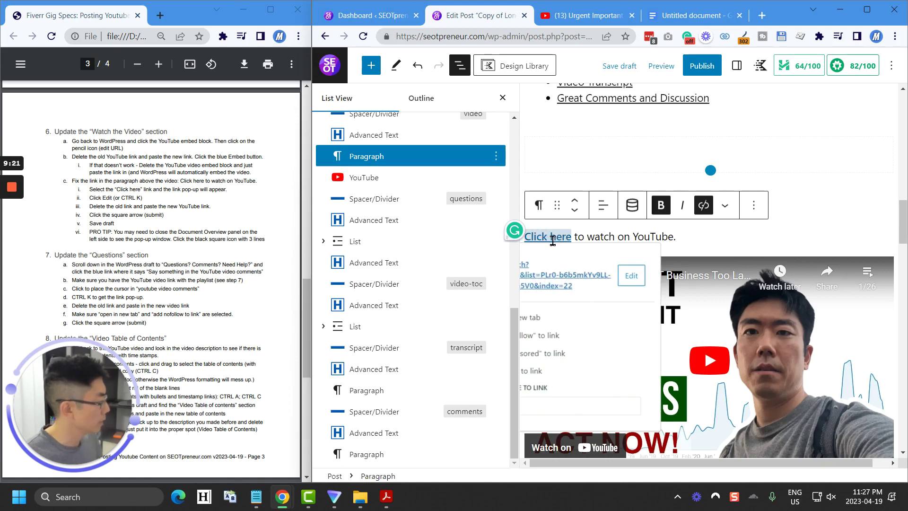
key(ctrl+k)
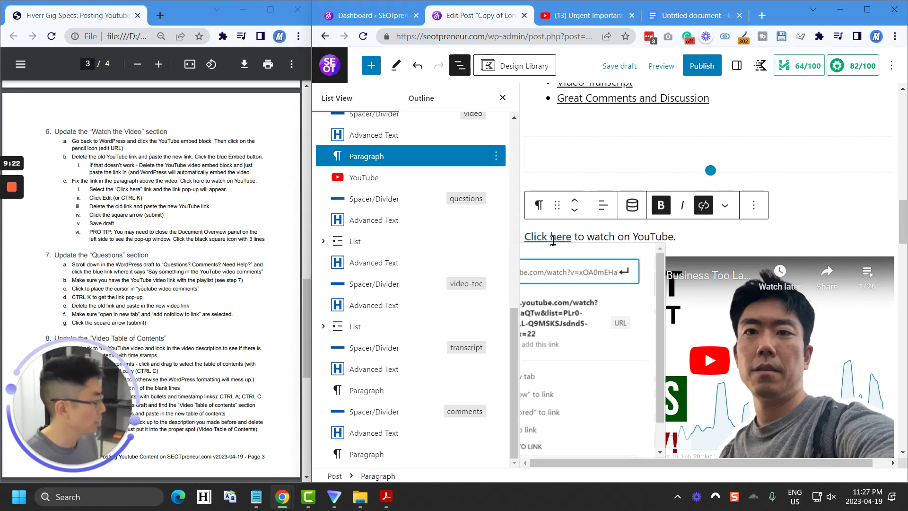
click(503, 99)
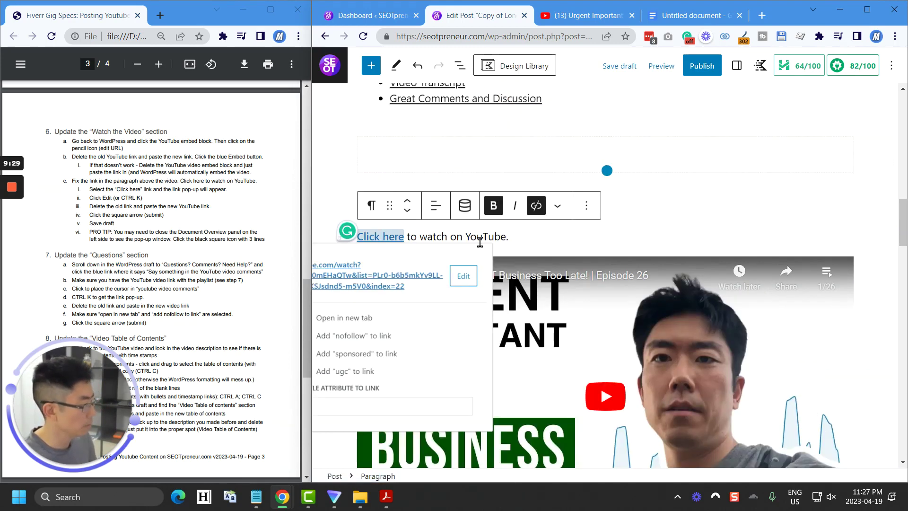
click(379, 236)
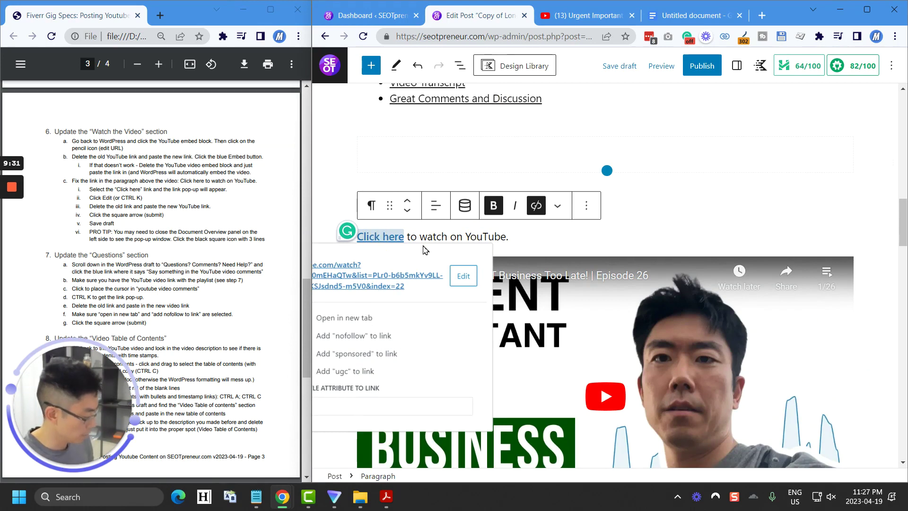
key(ctrl+k)
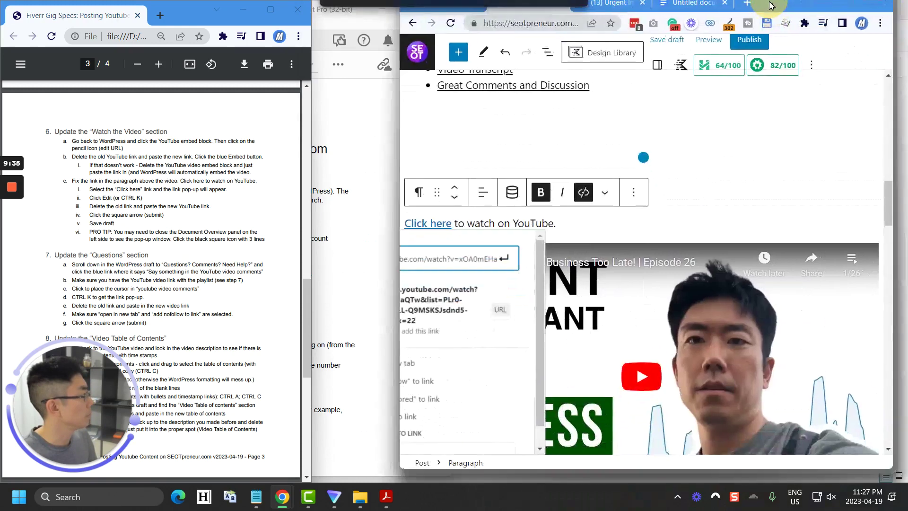
double_click(784, 17)
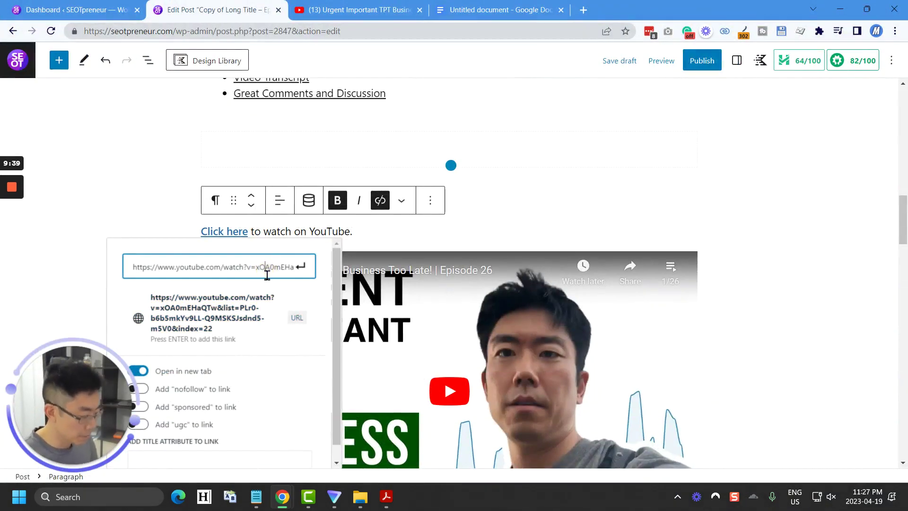
key(ctrl+a)
key(BackSpace)
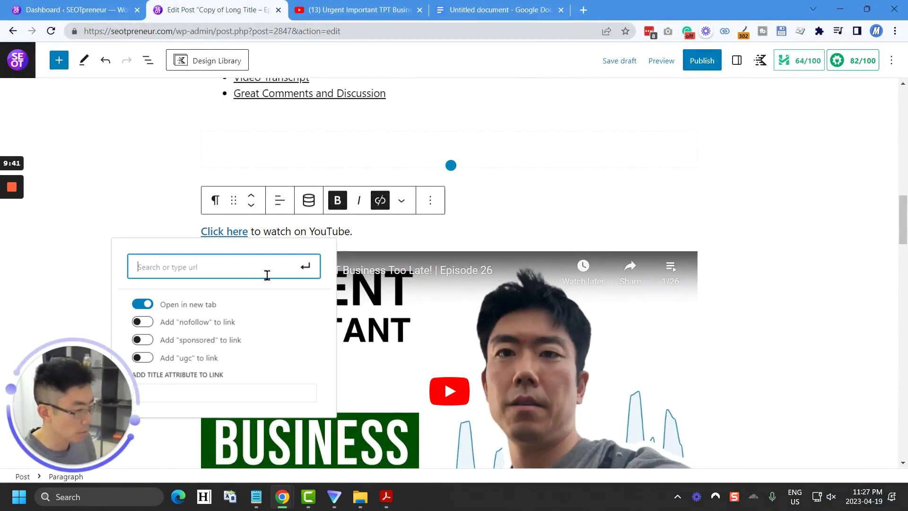
text(https://www.youtube.com/watch?v=R4r2GYrGj1c&list=PLr0-b6b5mkYv9LL-Q9MSKSJsdnd5-m5V0)
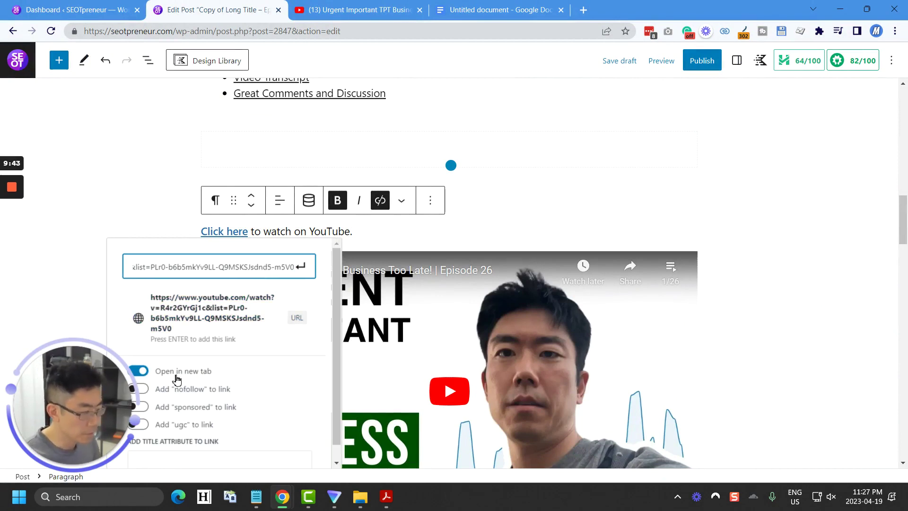
click(300, 268)
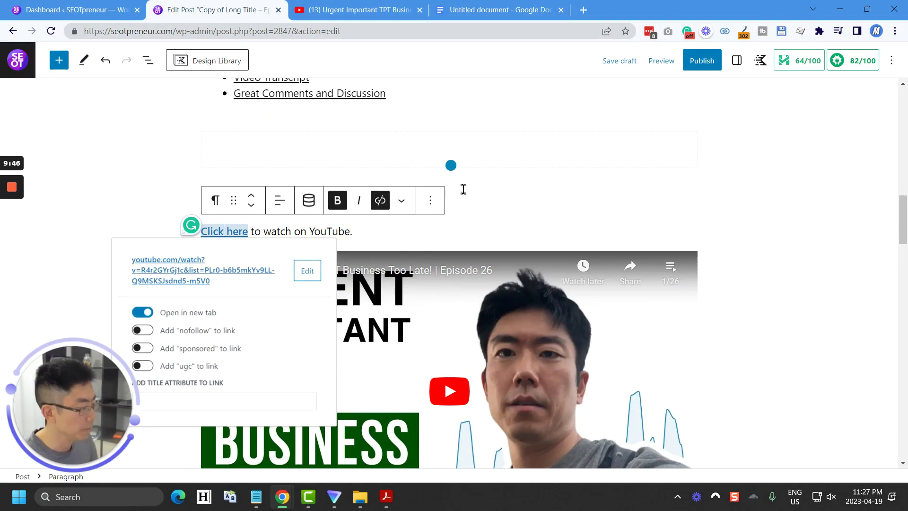
key(alt+Tab)
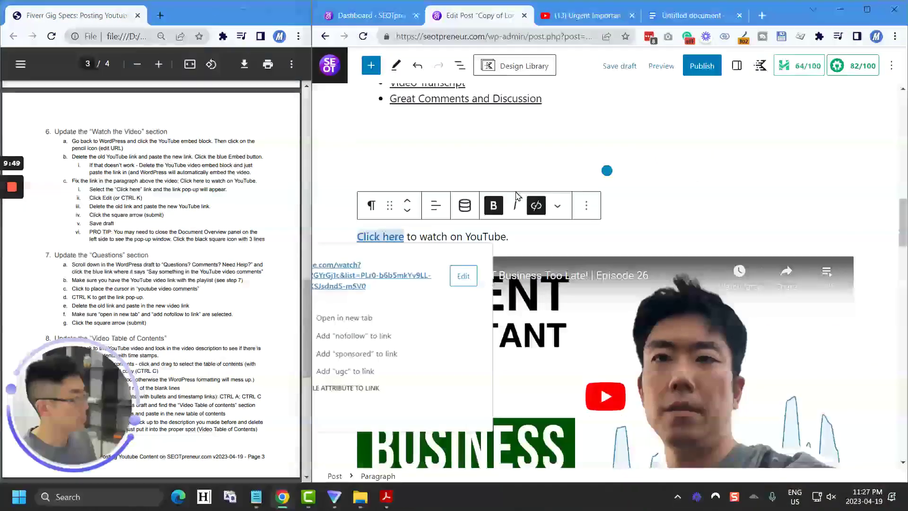
click(707, 195)
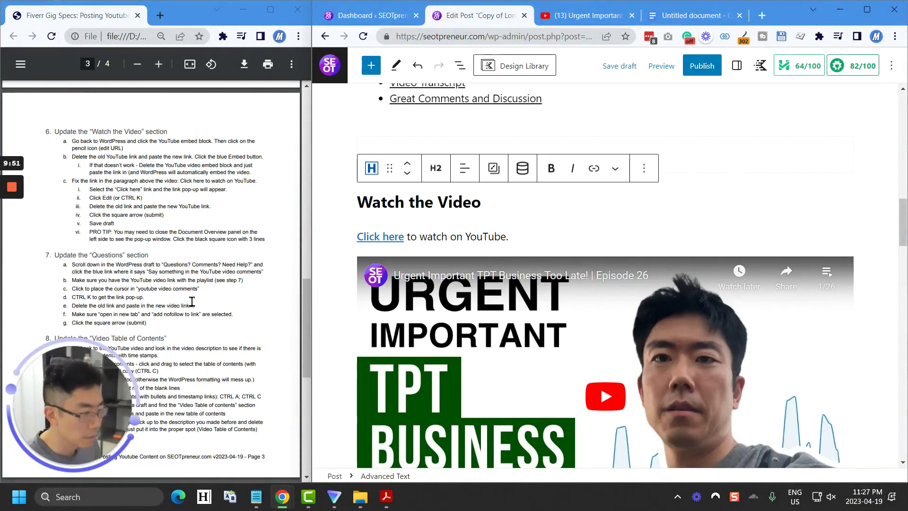
- Bring up section 7 of the gig specs and go to the "Questions? Comments? Need Help?" section of the post draft
scroll(194, 322, down, 1)
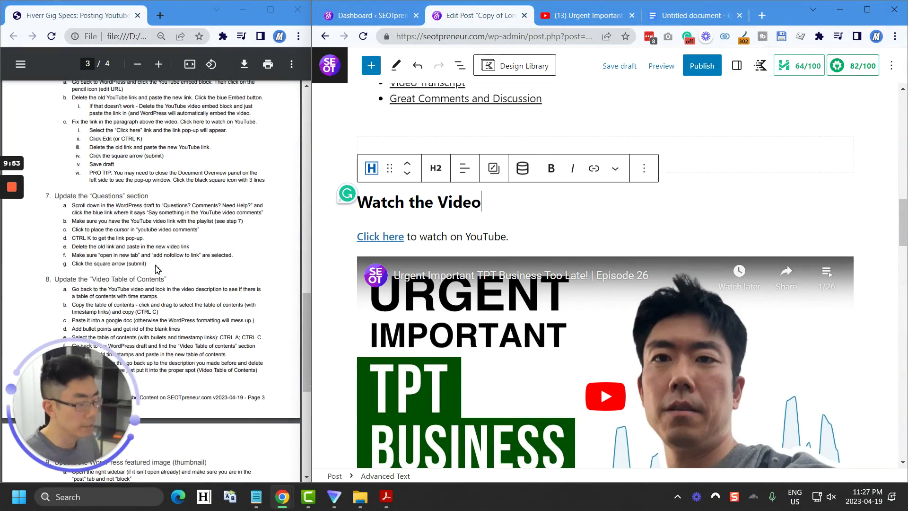
scroll(161, 273, down, 1)
double_click(179, 230)
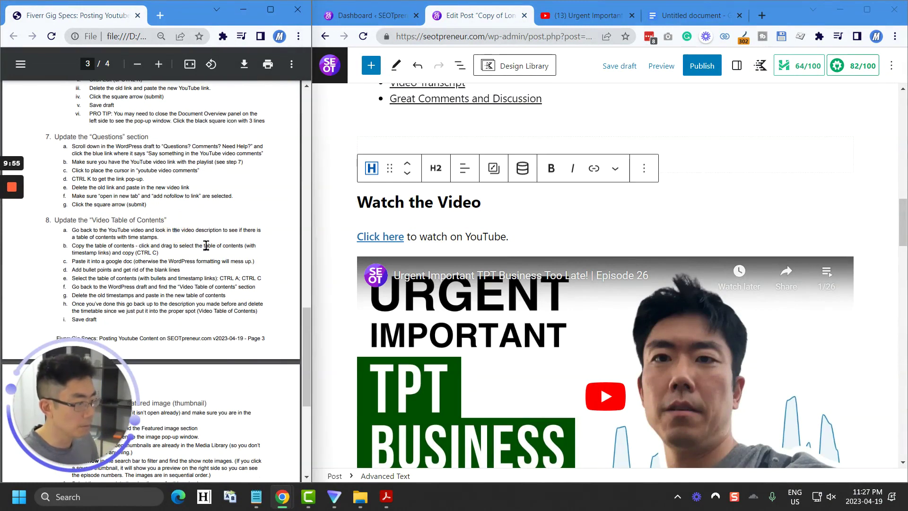
scroll(445, 274, down, 10)
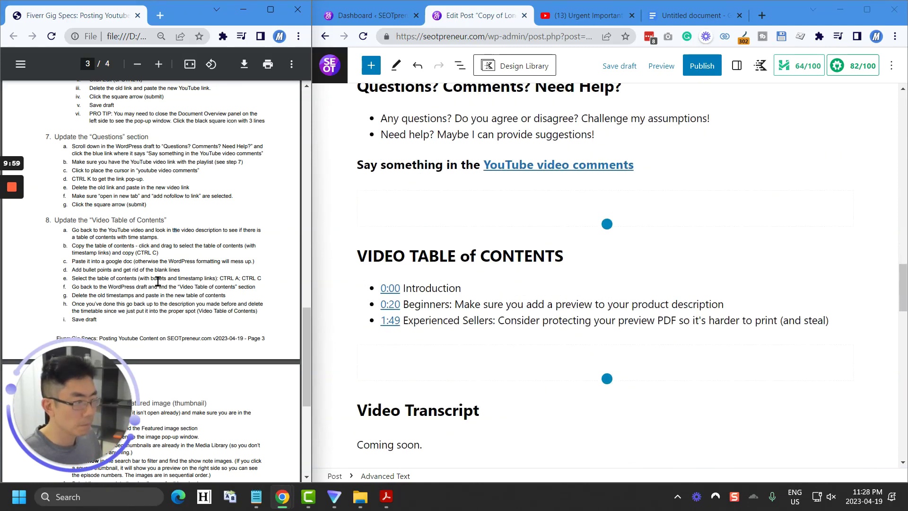
scroll(102, 200, up, 1)
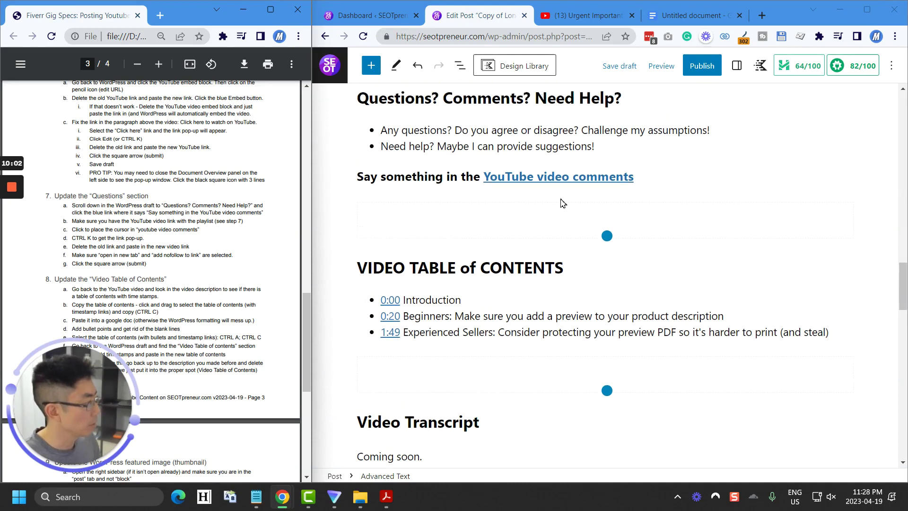
scroll(503, 249, up, 1)
click(566, 145)
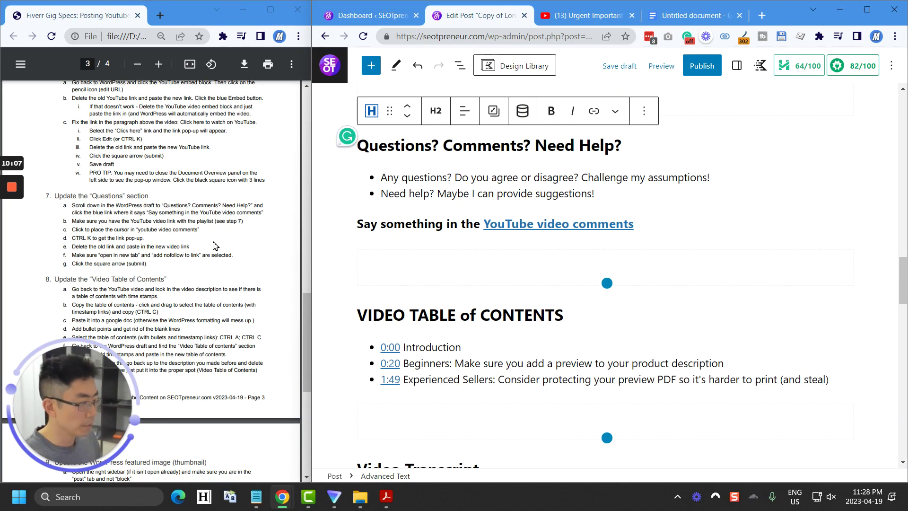
click(534, 225)
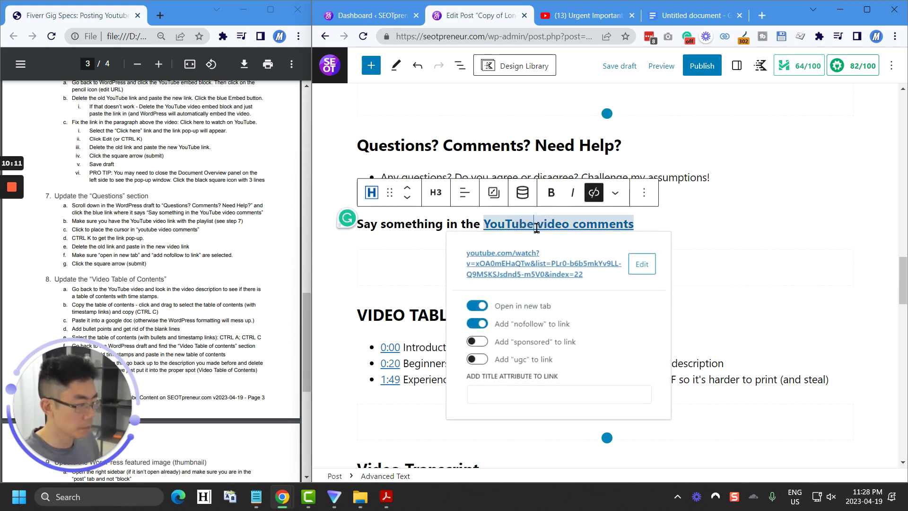
key(ctrl+k)
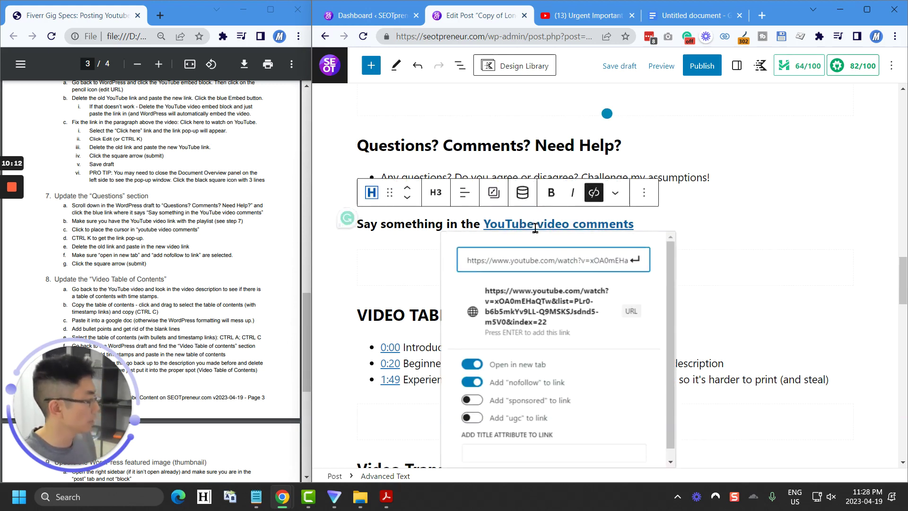
click(578, 267)
key(ctrl+a)
key(BackSpace)
text(https://www.youtube.com/watch?v=R4r2GYrGj1c&list=PLr0-b6b5mkYv9LL-Q9MSKSJsdnd5-m5V0)
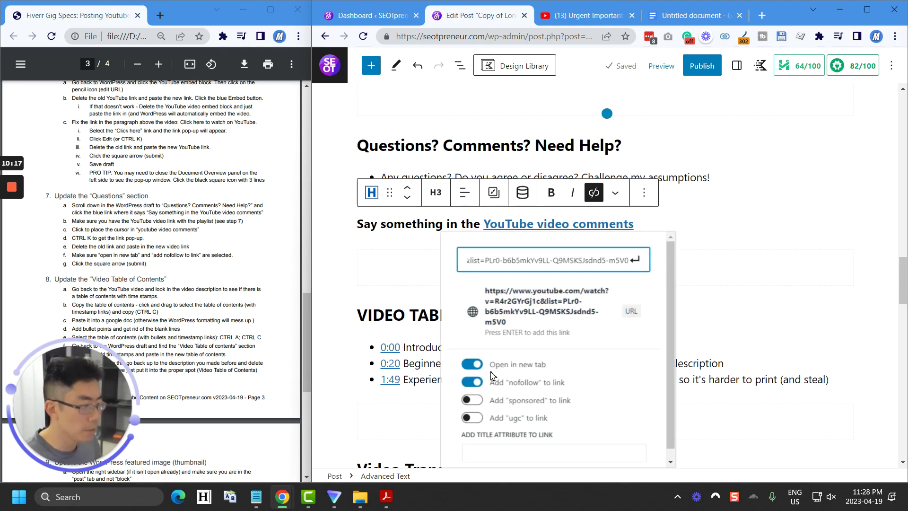
click(195, 254)
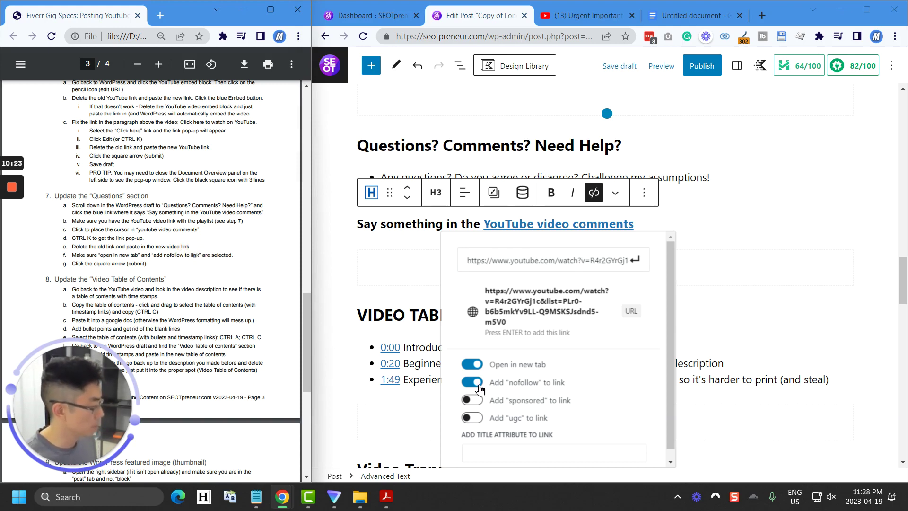
click(634, 260)
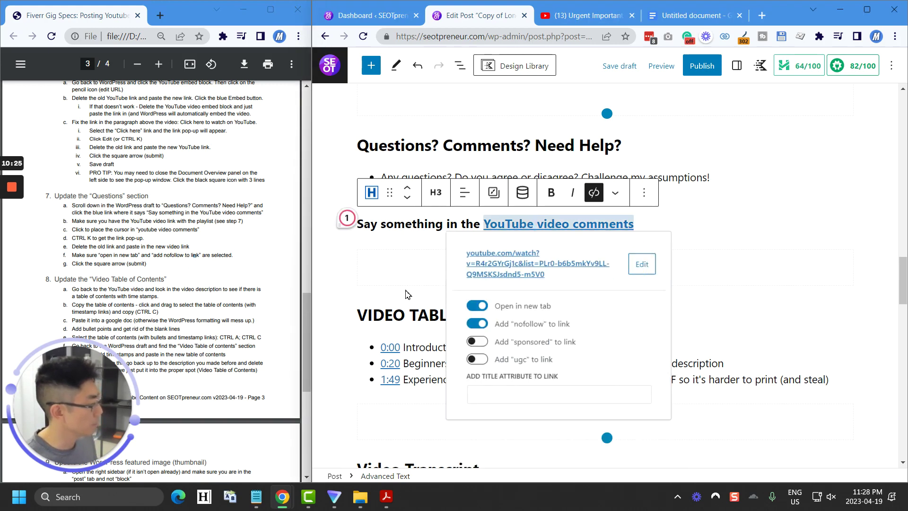
click(380, 258)
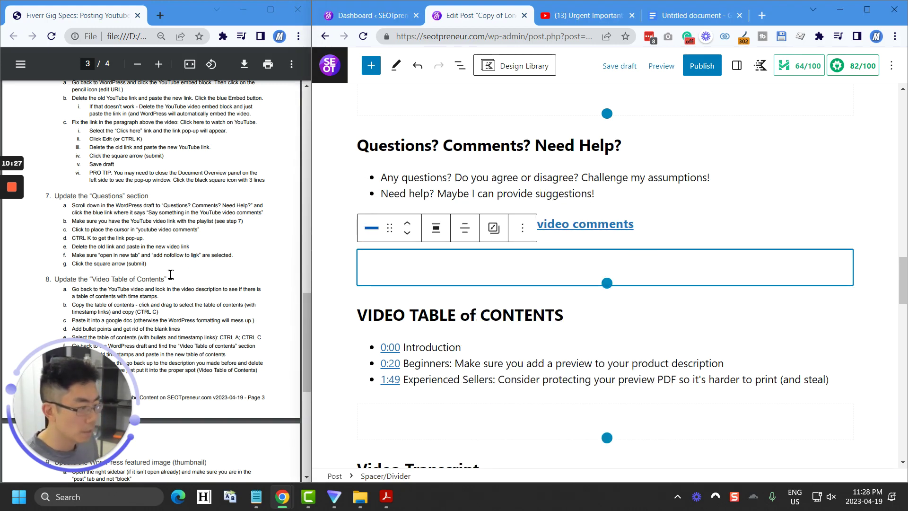
- Save the post draft and bring up section 8 of the gig specs on updating the "Video Table of Contents"
scroll(168, 270, down, 3)
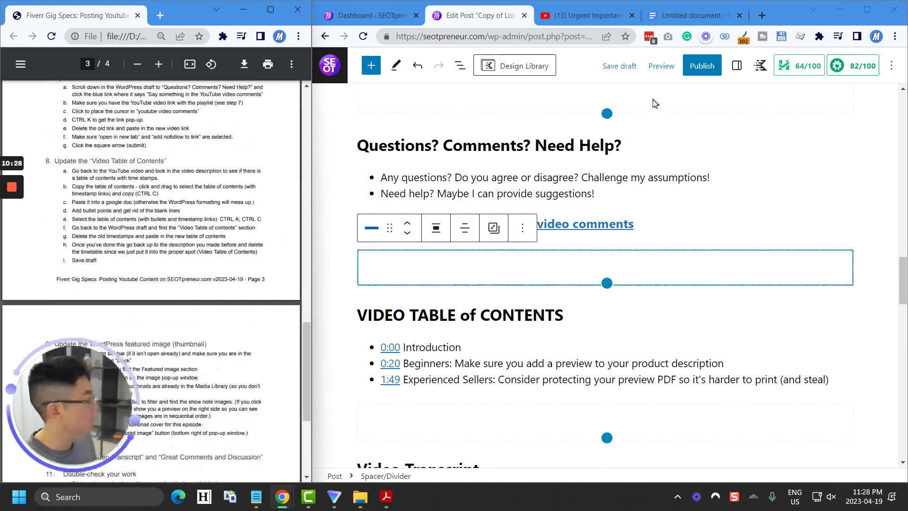
click(620, 65)
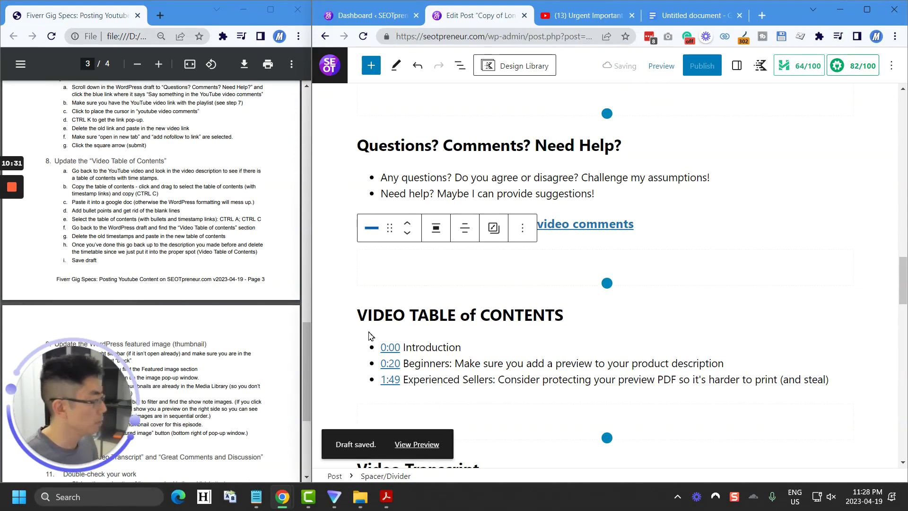
click(458, 310)
click(172, 168)
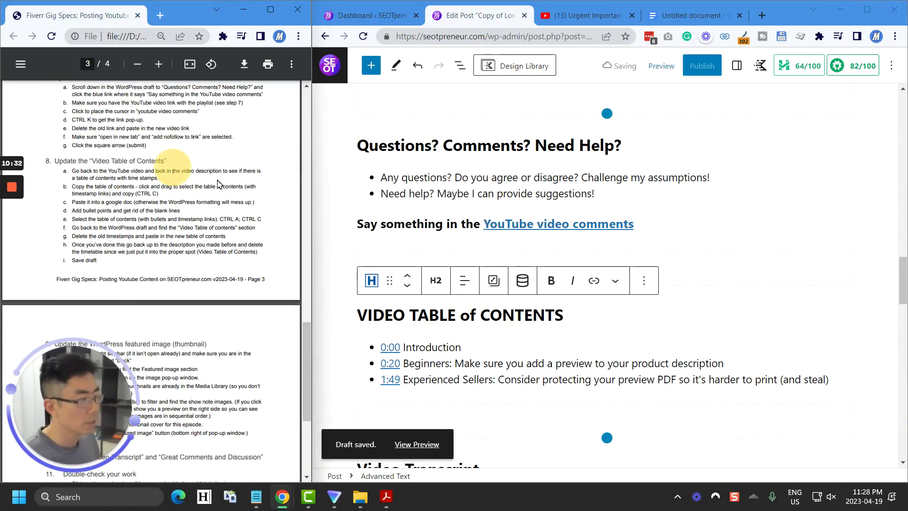
- Copy the "Video Table of Contents" heading and its timestamped lines through 4:58 from the Episode 26 YouTube video description
click(583, 15)
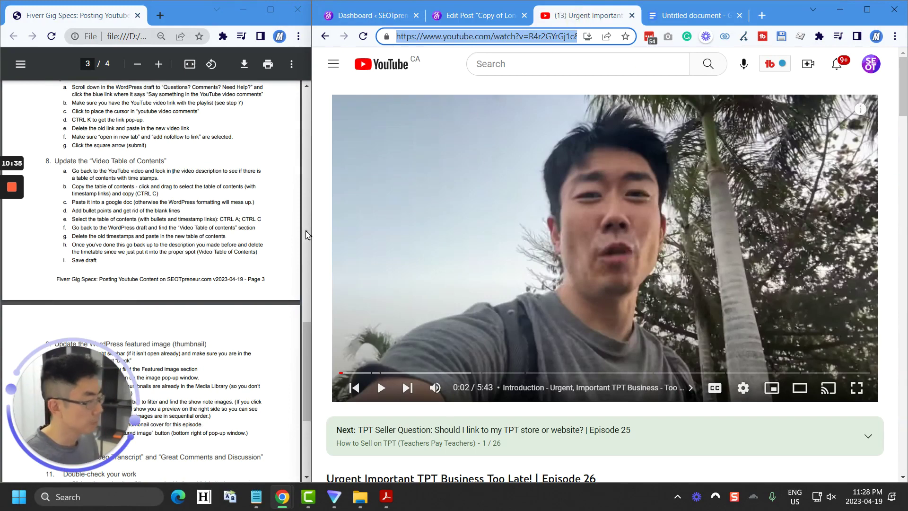
scroll(424, 208, down, 12)
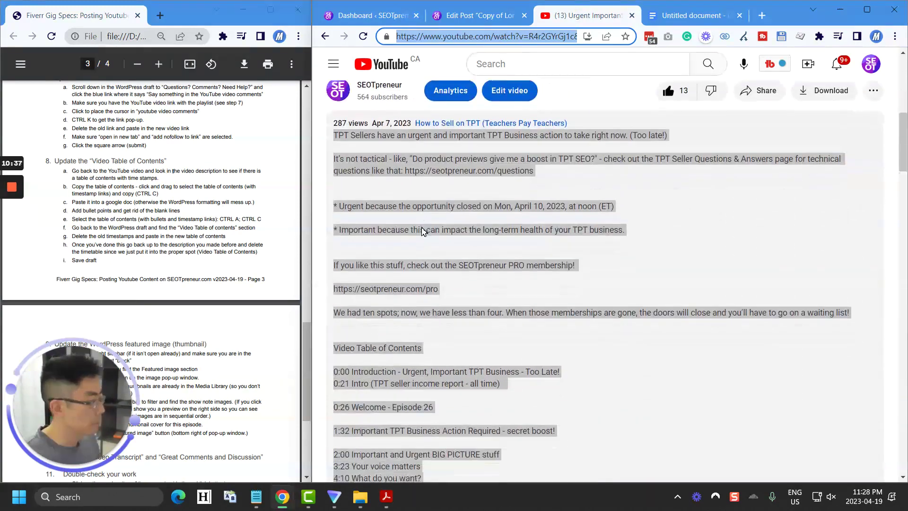
click(489, 241)
scroll(490, 241, down, 3)
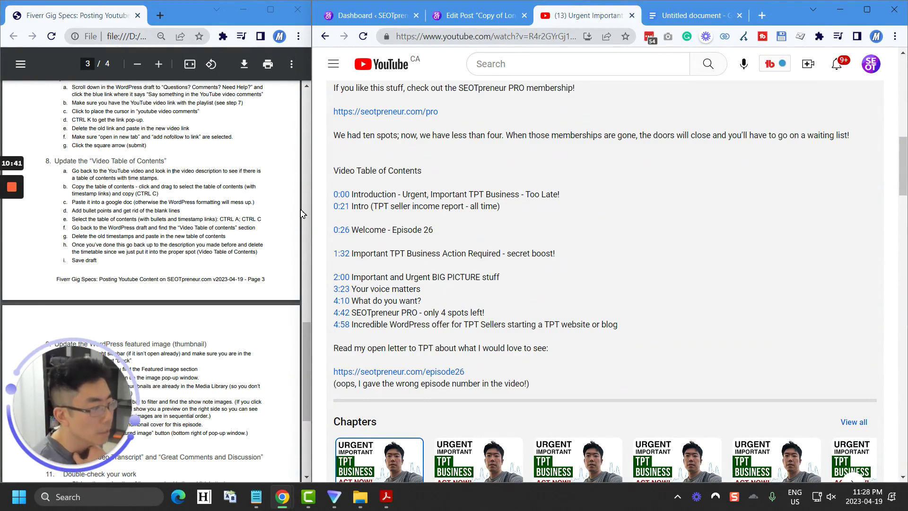
drag(338, 171, 599, 342)
key(ctrl+c)
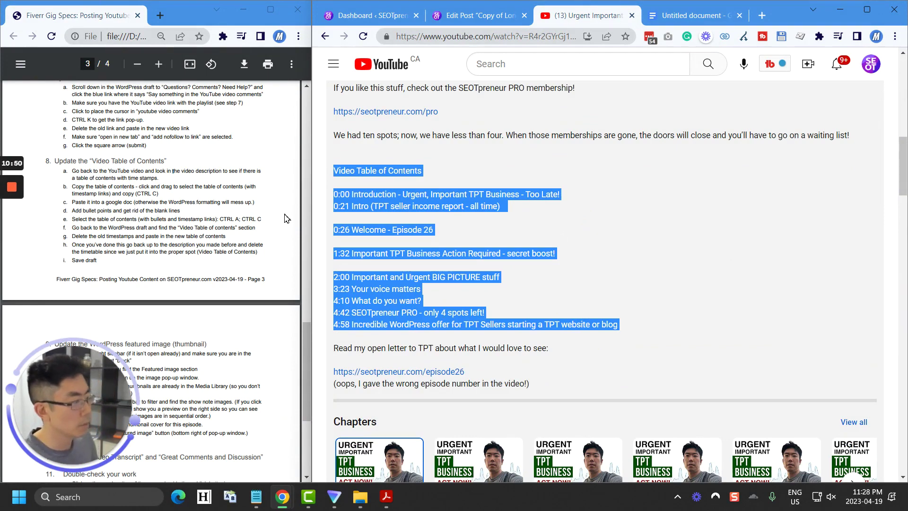
- Replace the entire contents of the untitled Google Docs document with the copied video table of contents
click(690, 16)
click(601, 206)
key(ctrl+a)
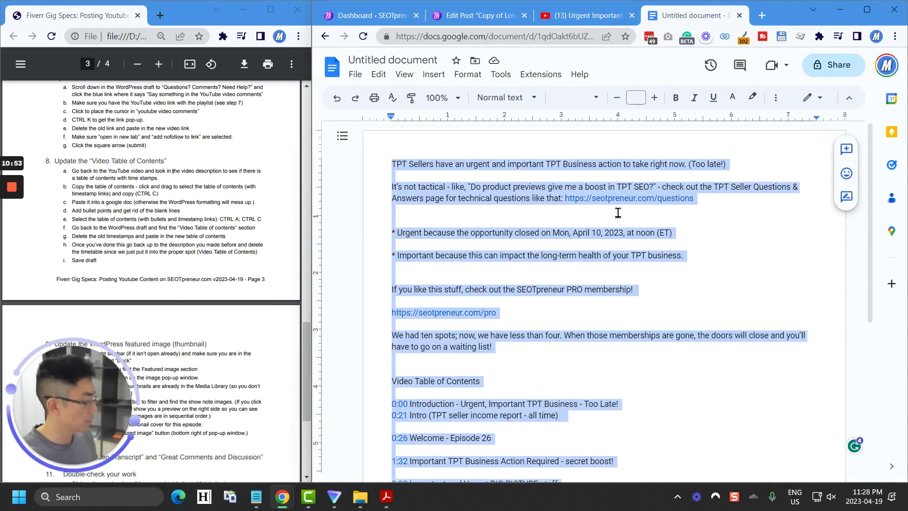
key(BackSpace)
key(ctrl+v)
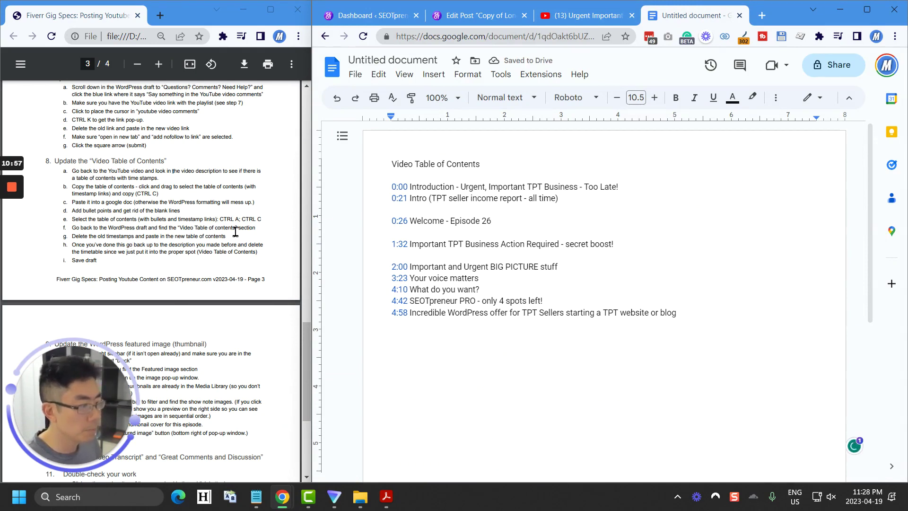
- Format all the timestamped lines from 0:00 through 4:58 in the Google Docs document as a bulleted list
drag(392, 186, 743, 334)
key(ctrl+c)
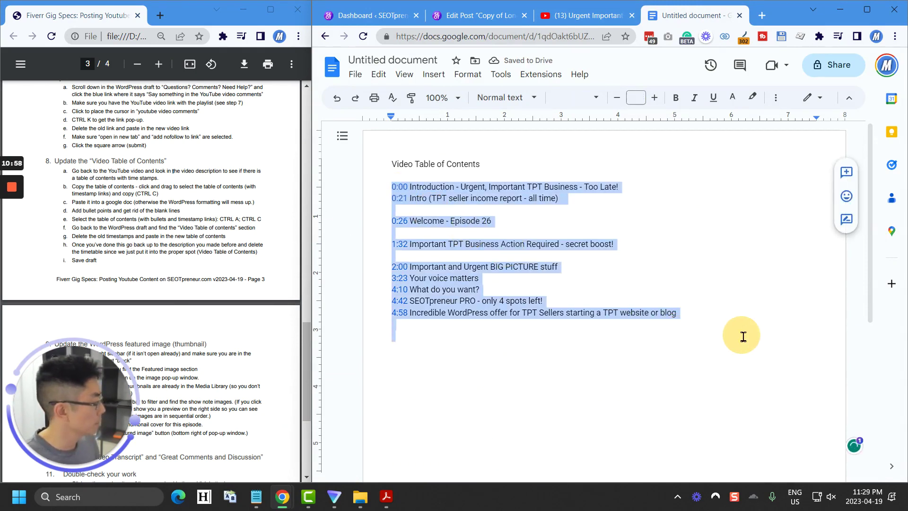
click(777, 101)
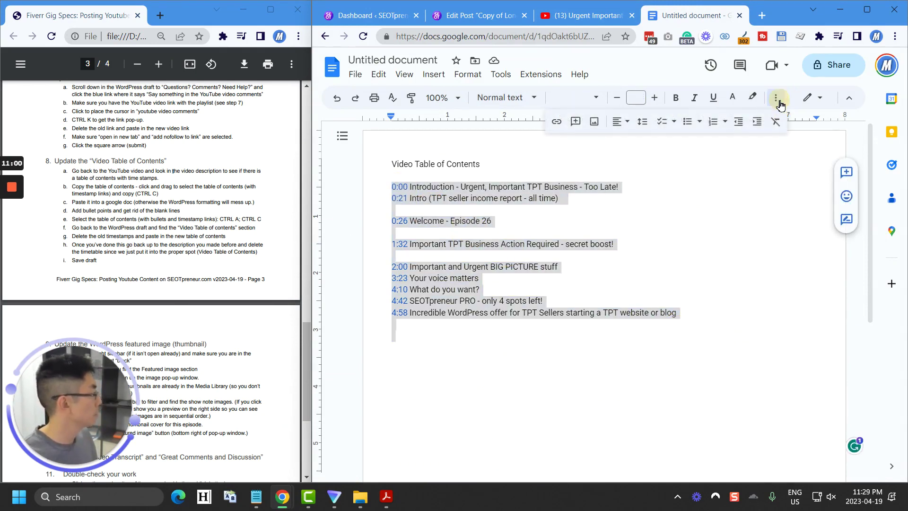
click(684, 123)
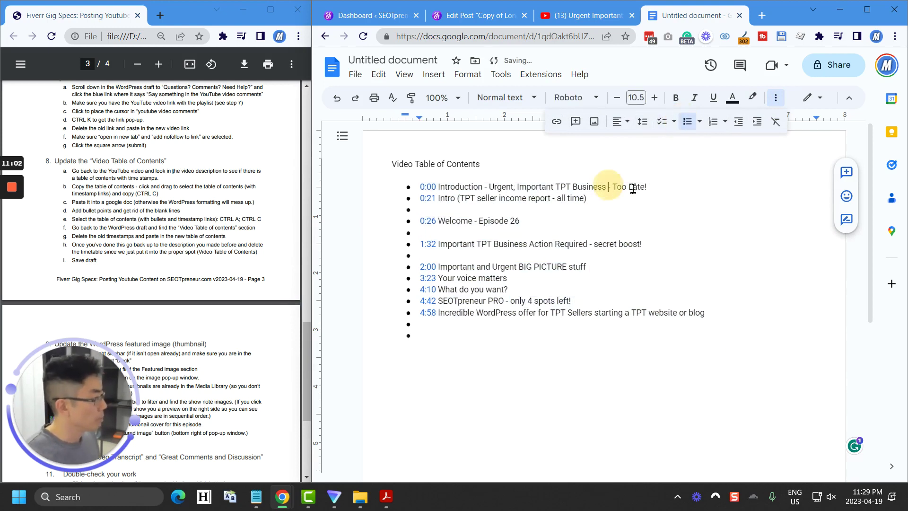
- Delete the "Video Table of Contents" heading and every blank line and empty bullet, leaving only the bulleted timestamp entries
key(BackSpace)
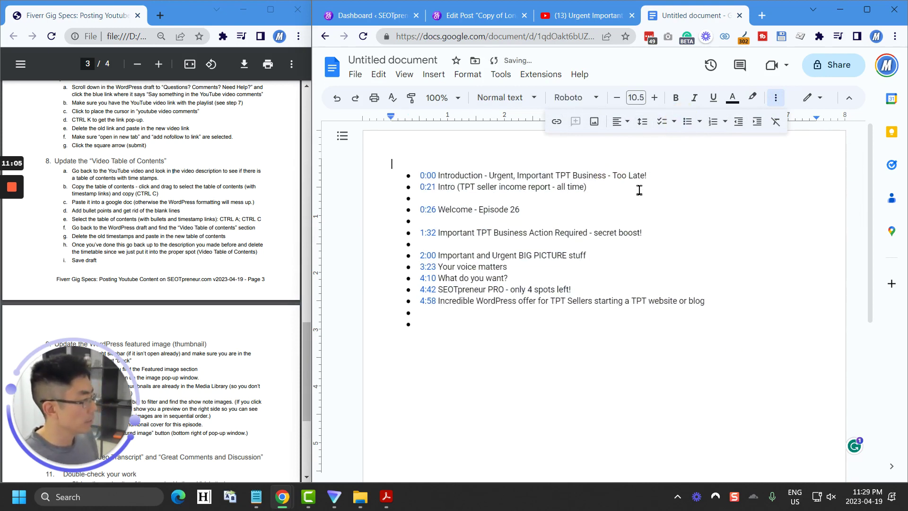
click(639, 190)
key(BackSpace)
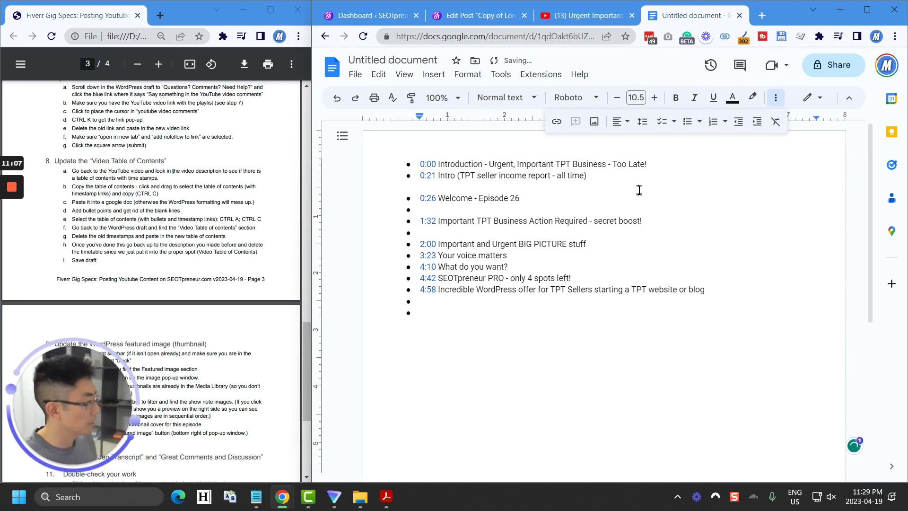
key(BackSpace)
key(Down)
key(Delete)
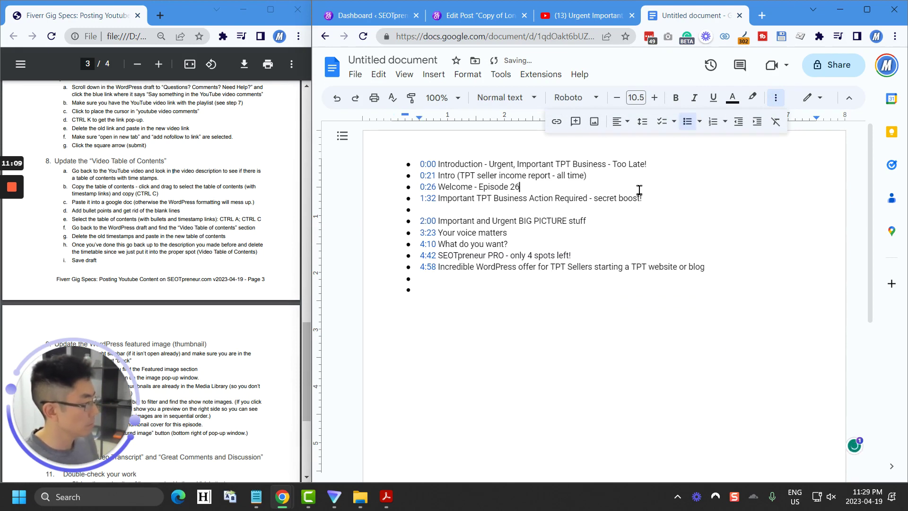
key(BackSpace)
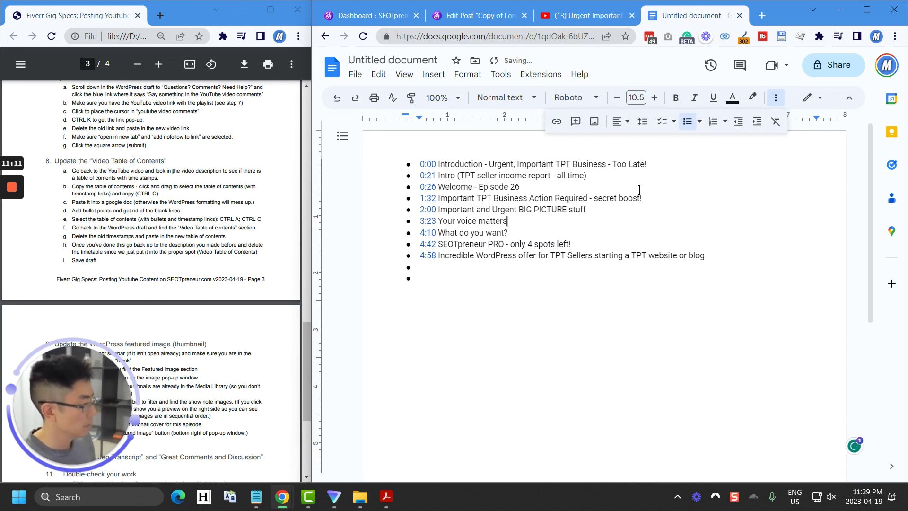
key(End)
key(Delete)
key(Delete)
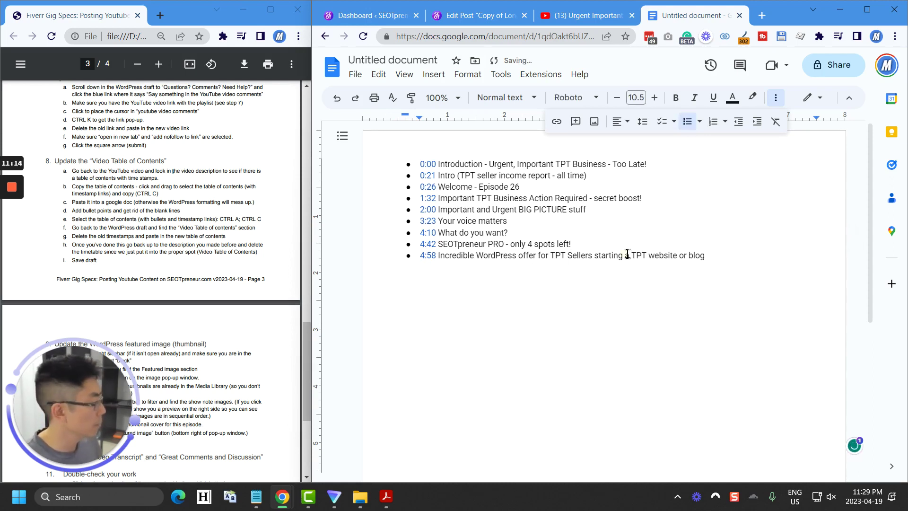
- Copy the whole bulleted list and replace the old timestamps under "VIDEO TABLE of CONTENTS" in the WordPress draft with it
key(ctrl+a)
click(185, 234)
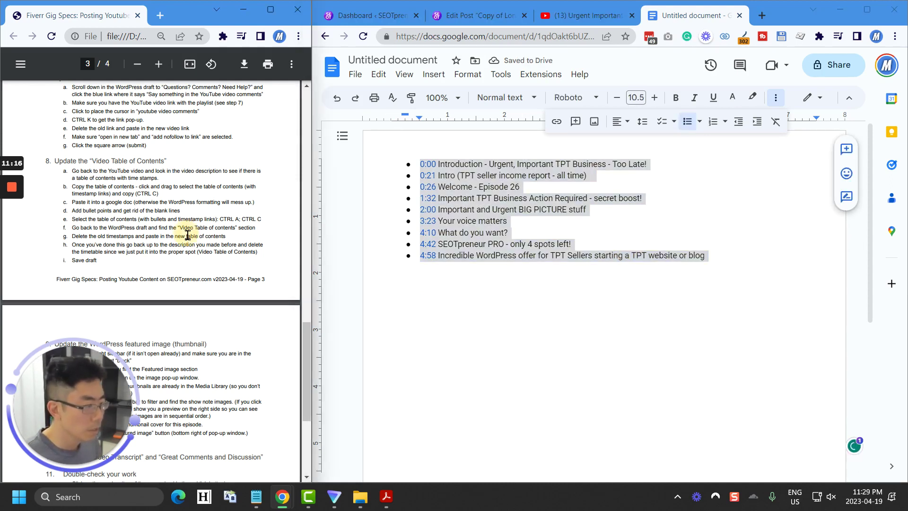
click(483, 16)
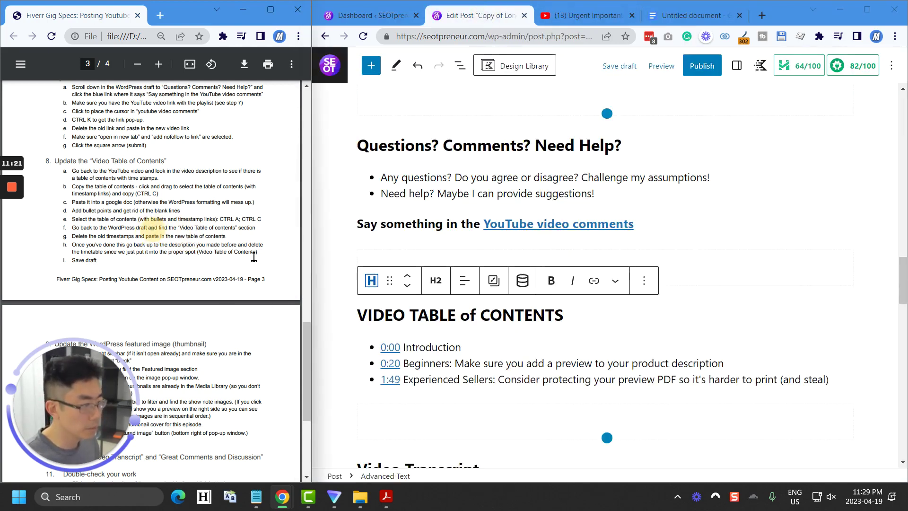
drag(836, 383, 381, 348)
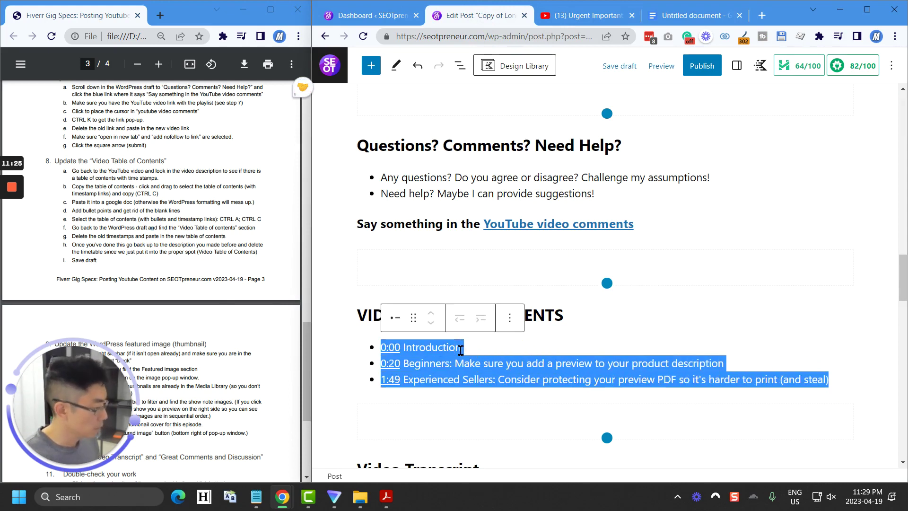
key(BackSpace)
key(ctrl+v)
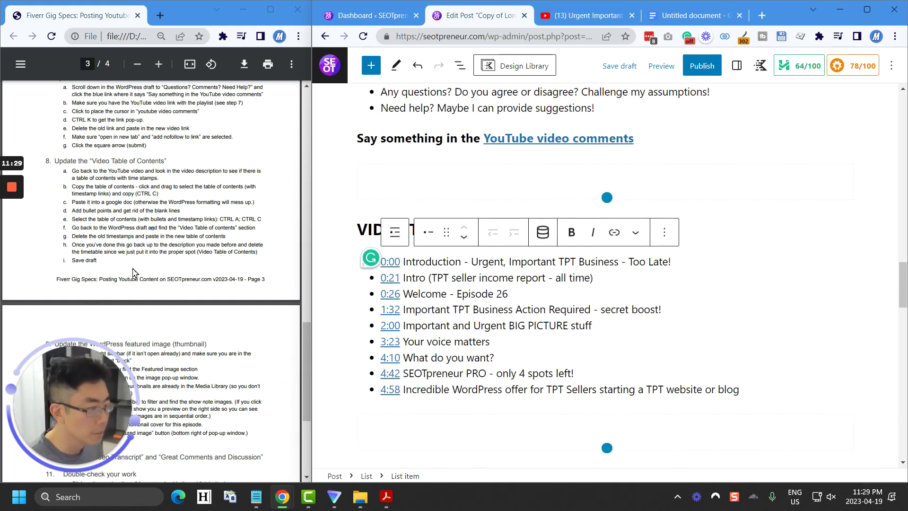
- Delete the "Video Table of Contents" line and its timestamps through 4:58 from the post's opening description, and save the draft
scroll(136, 265, down, 1)
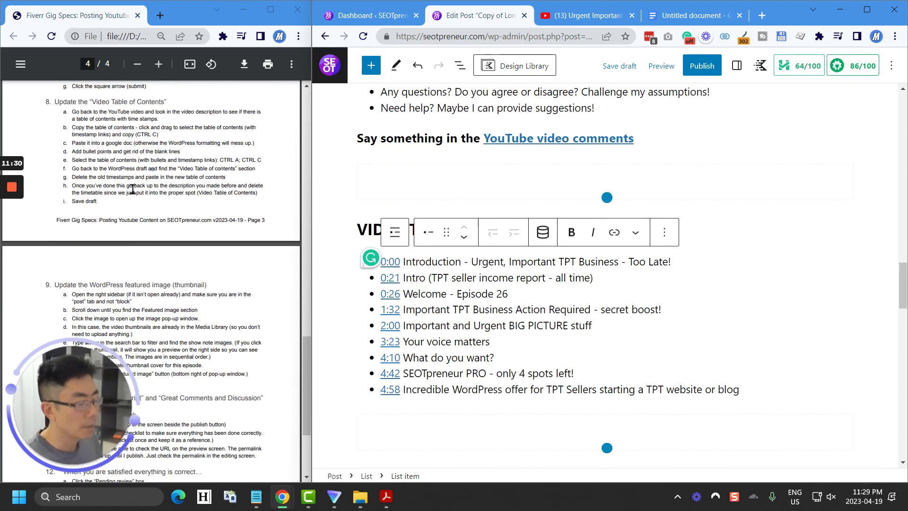
click(182, 193)
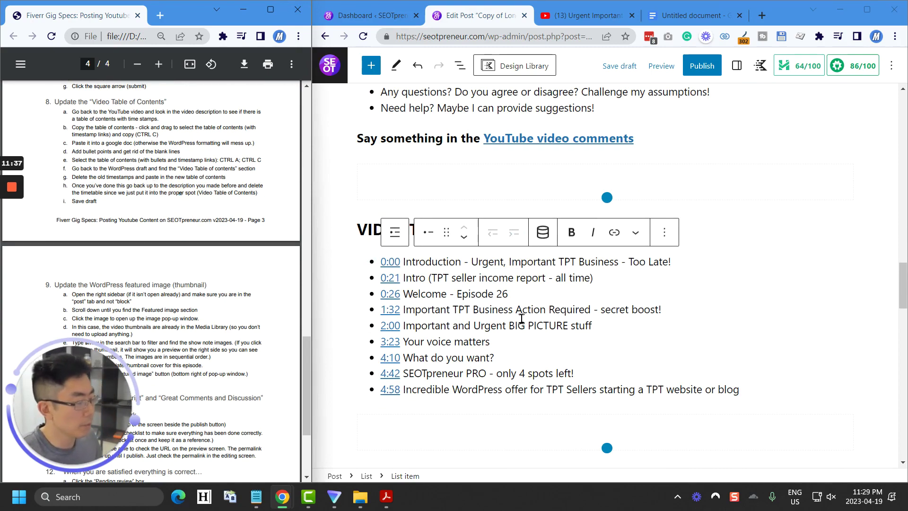
scroll(499, 368, up, 15)
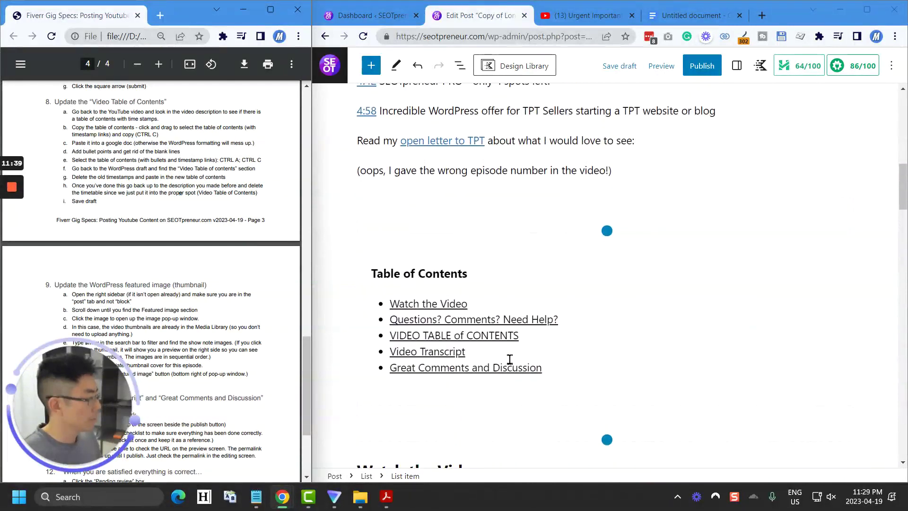
scroll(509, 359, up, 3)
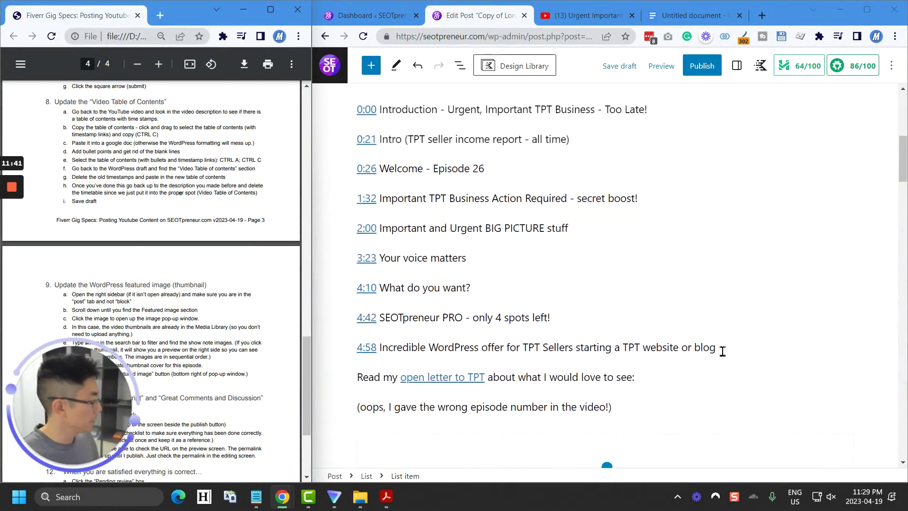
drag(722, 350, 457, 228)
scroll(428, 260, up, 5)
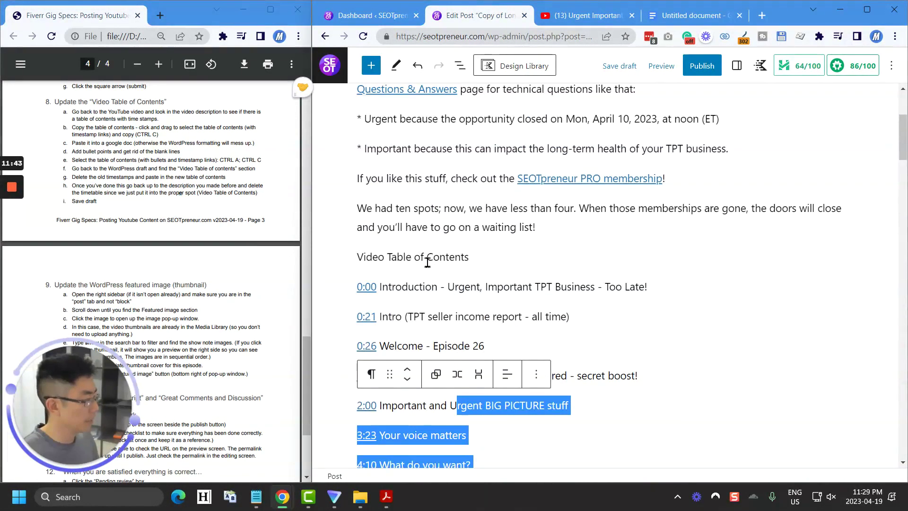
shift+click(361, 258)
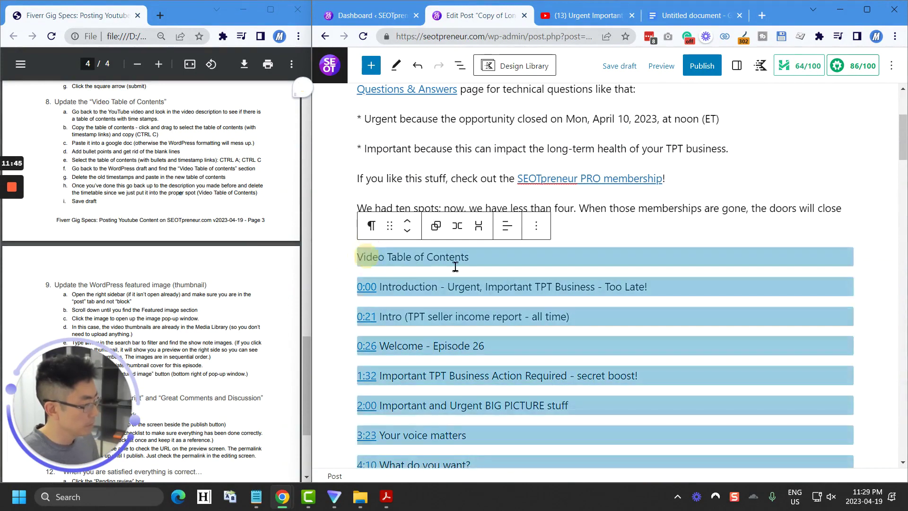
key(Delete)
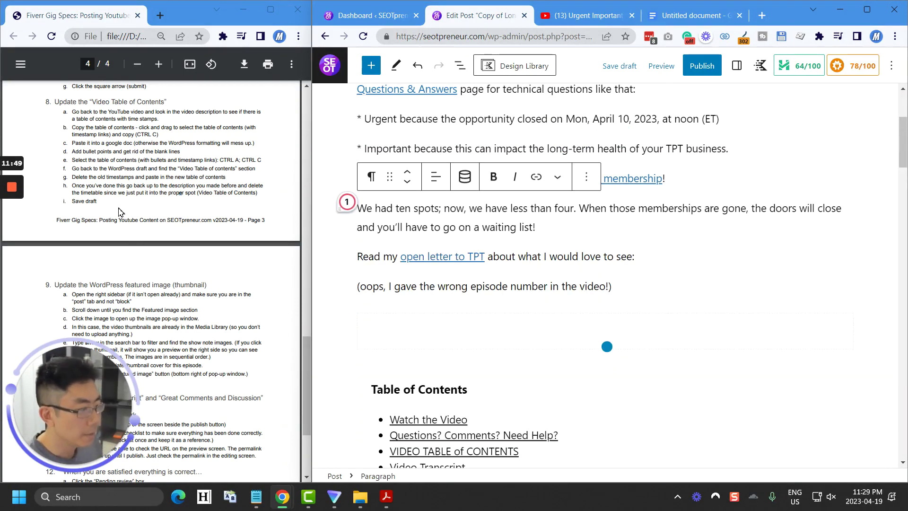
click(633, 70)
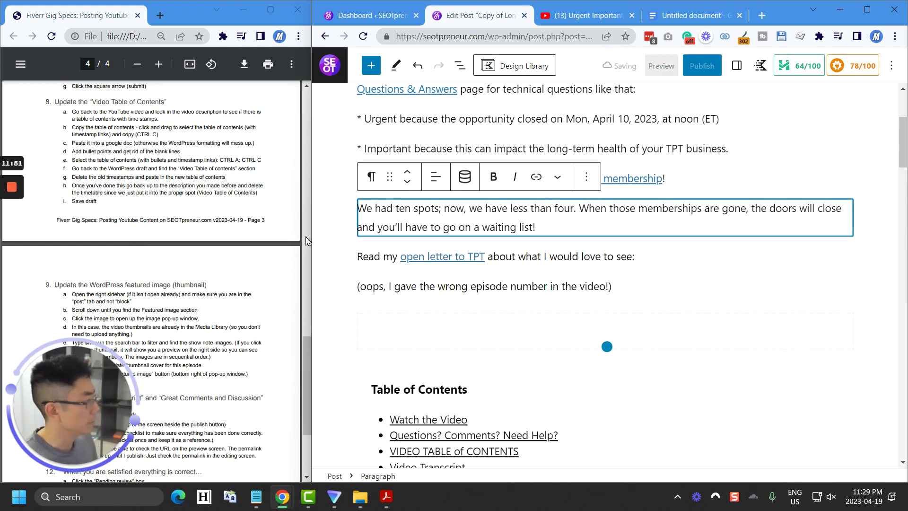
- Bring up section 9 of the gig specs and open the post's current featured image for replacement
scroll(223, 319, down, 3)
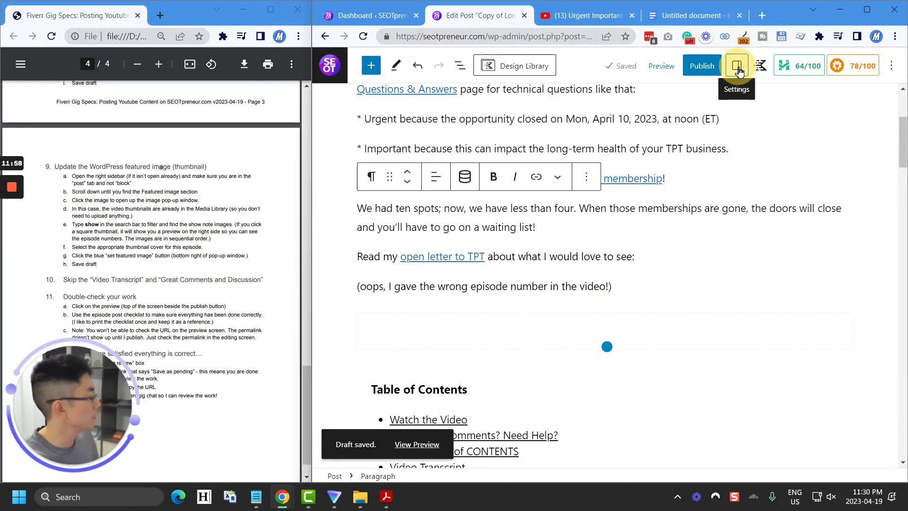
click(738, 68)
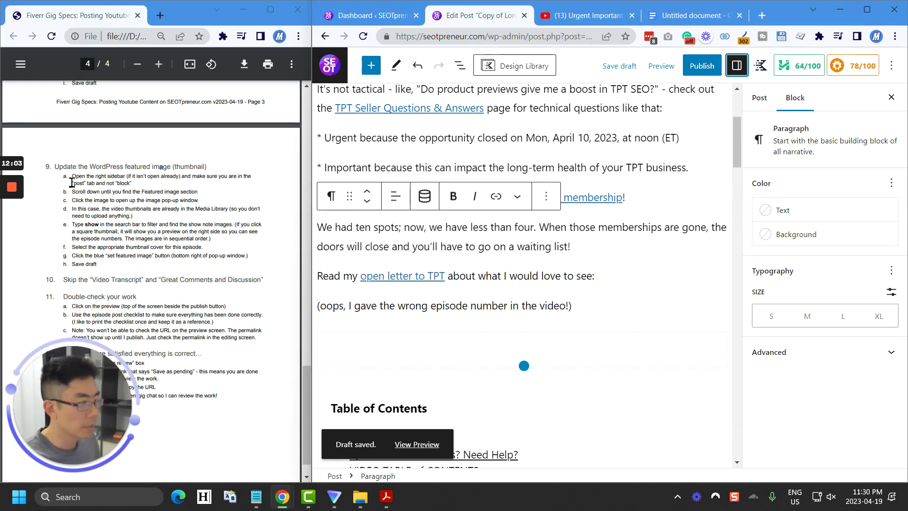
click(71, 182)
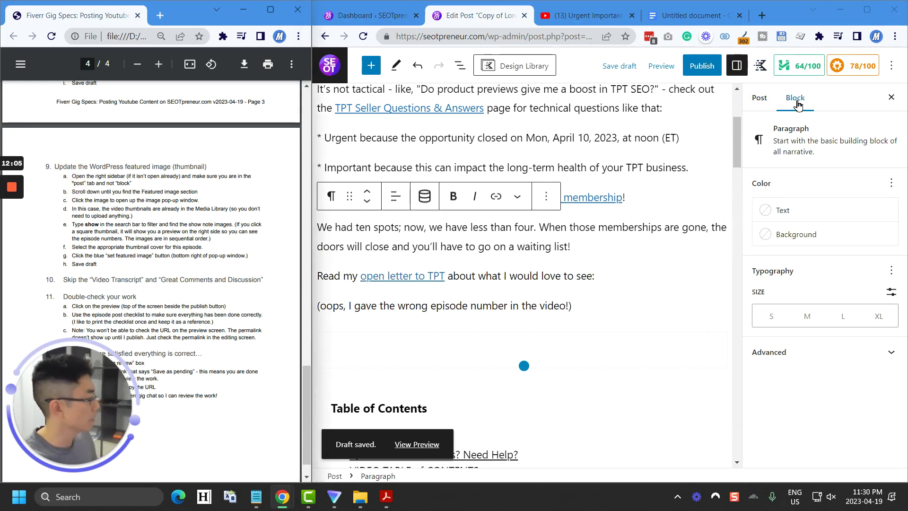
click(758, 97)
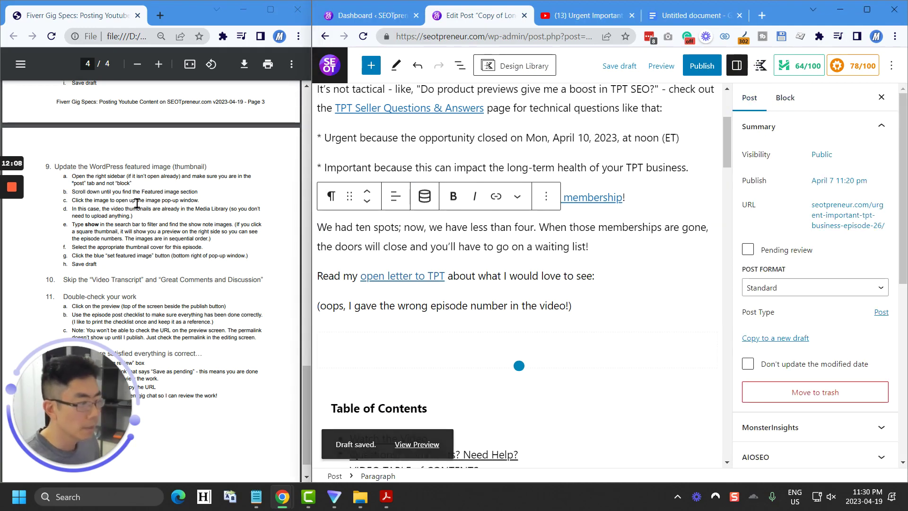
scroll(798, 284, down, 6)
scroll(797, 330, down, 1)
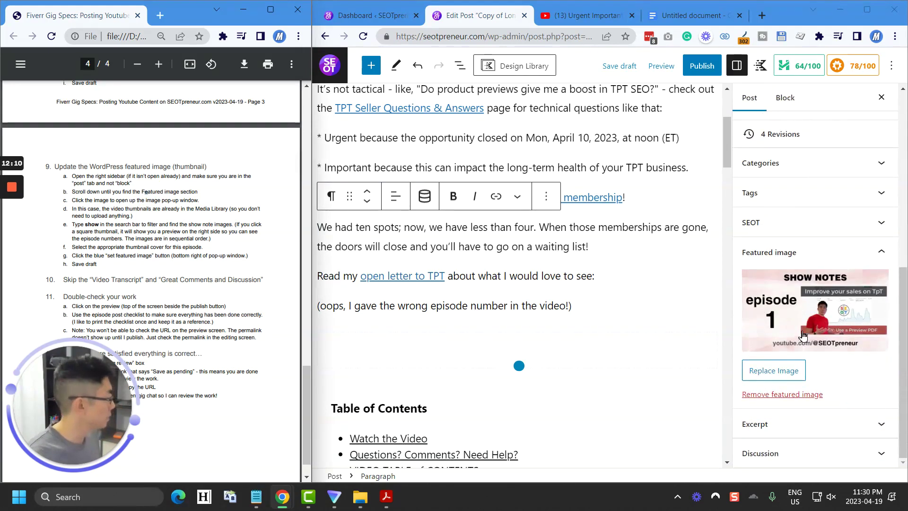
click(144, 203)
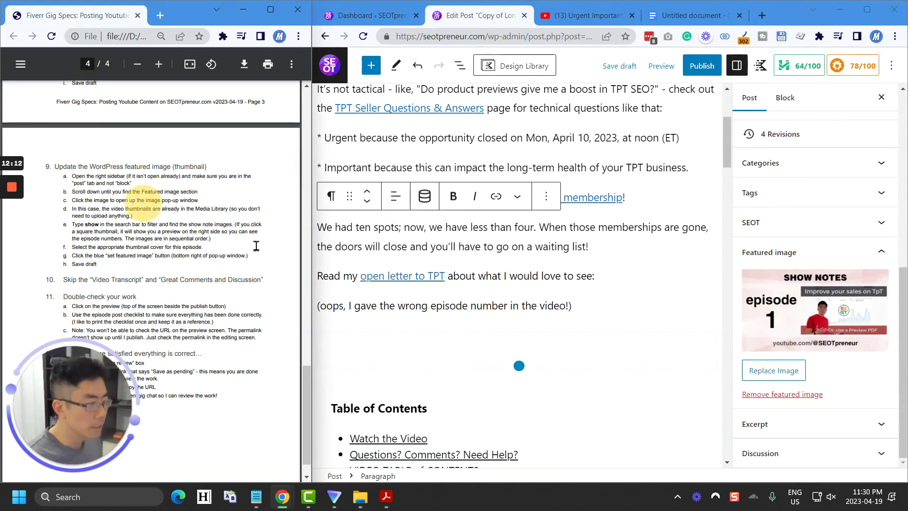
click(838, 316)
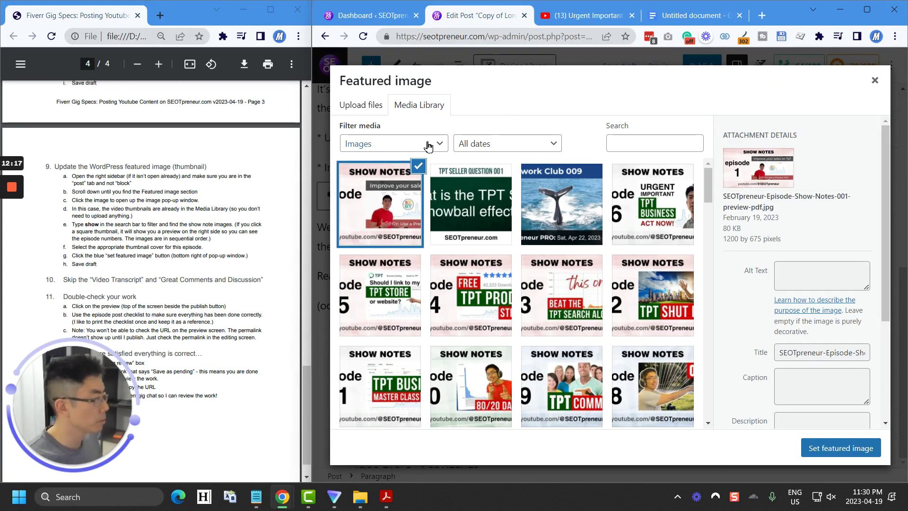
- Search the Media Library images for "show" and check the attachment details of several show notes thumbnails
click(410, 101)
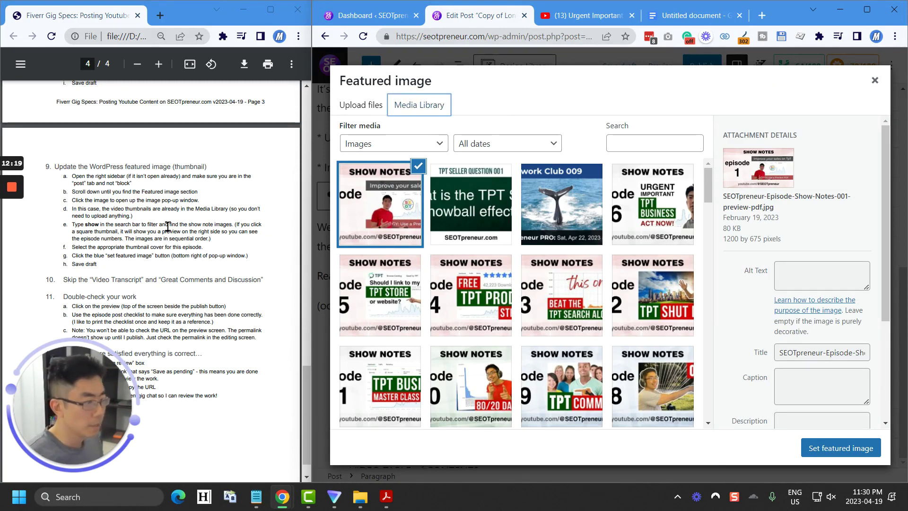
click(656, 141)
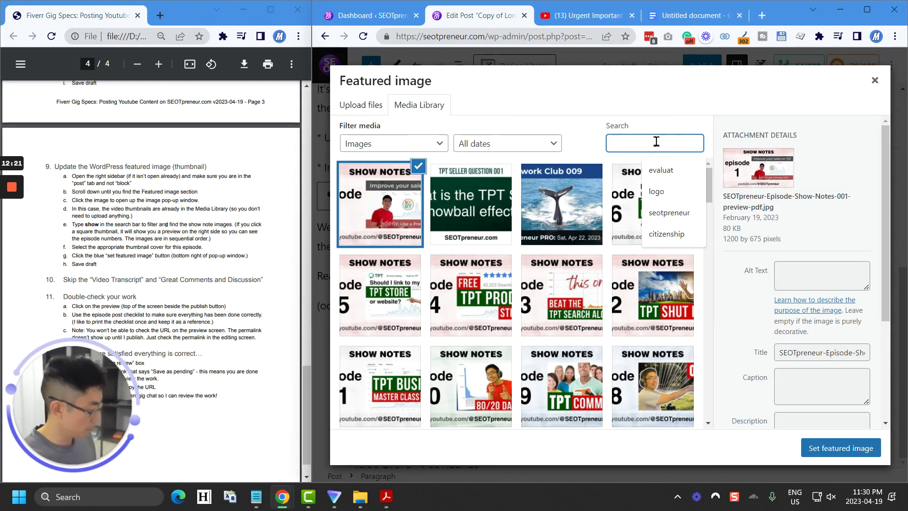
text(show)
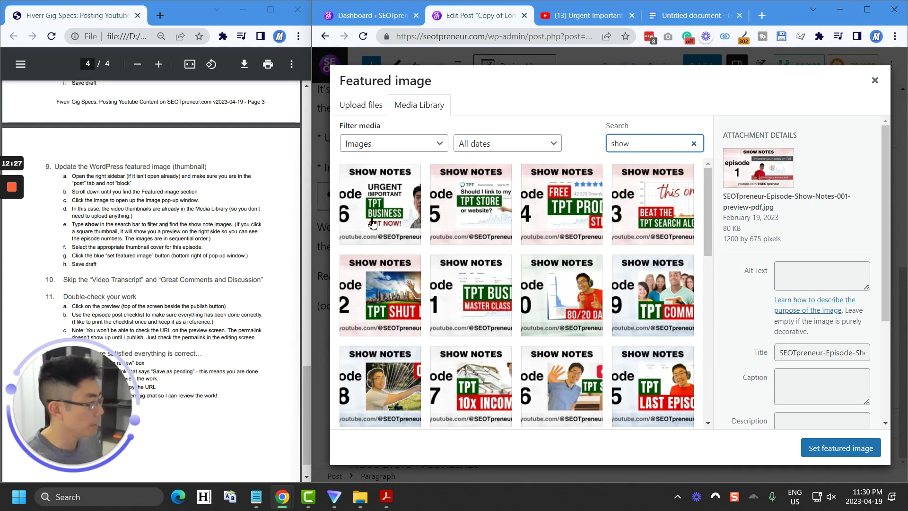
click(478, 214)
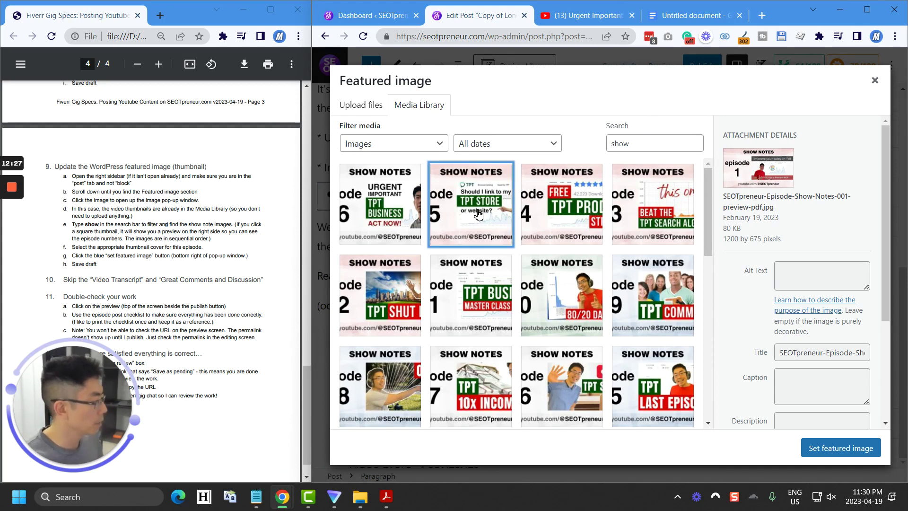
click(402, 226)
click(592, 210)
click(646, 279)
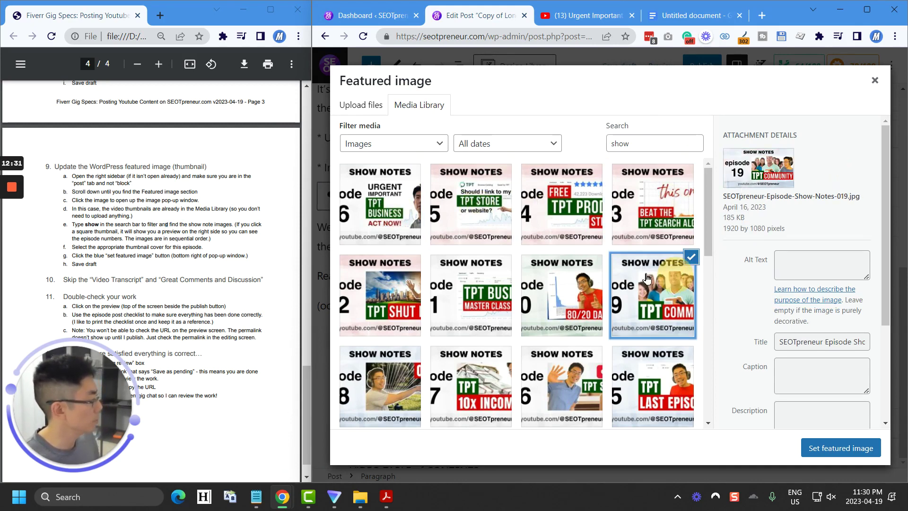
- Set the Episode 26 thumbnail, SEOTpreneur-Episode-Show-Notes-026.jpg, as the post's featured image and save the draft
click(384, 219)
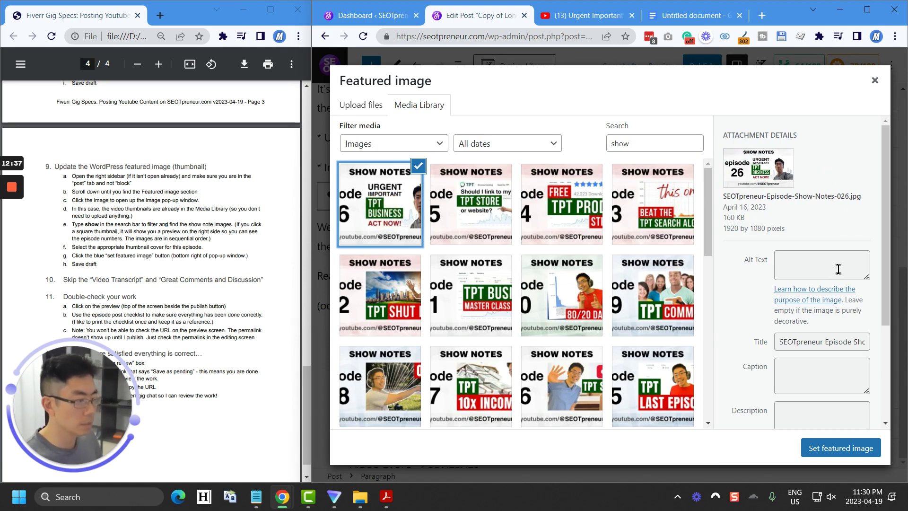
click(866, 456)
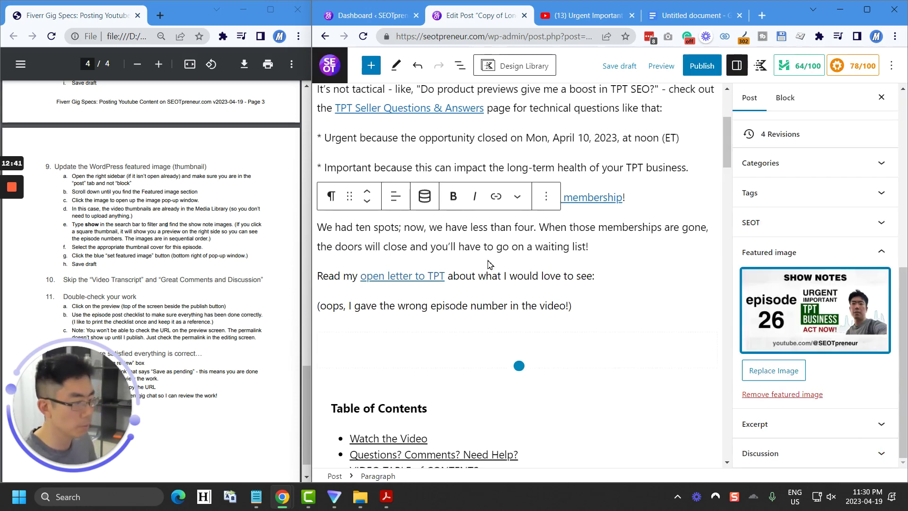
click(618, 66)
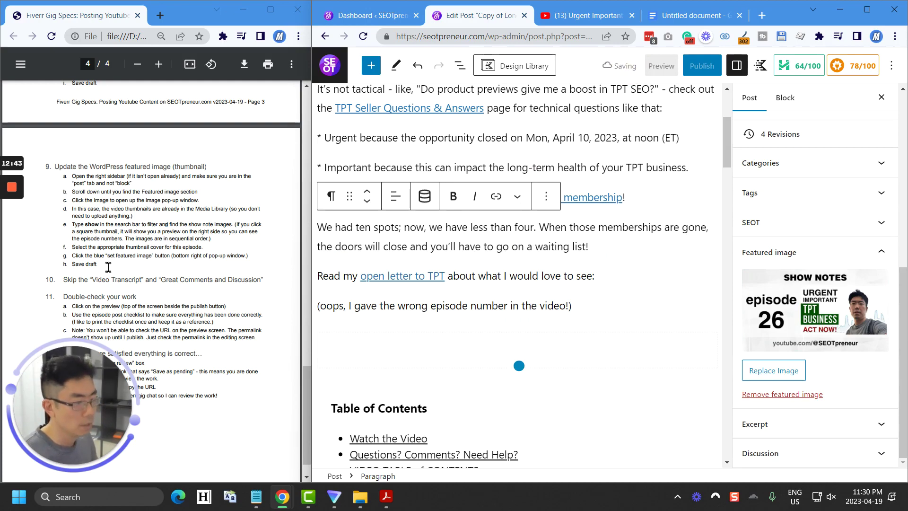
- Review the draft down to its Video Transcript and Great Comments and Discussion sections against section 10 of the gig specs
scroll(542, 330, down, 7)
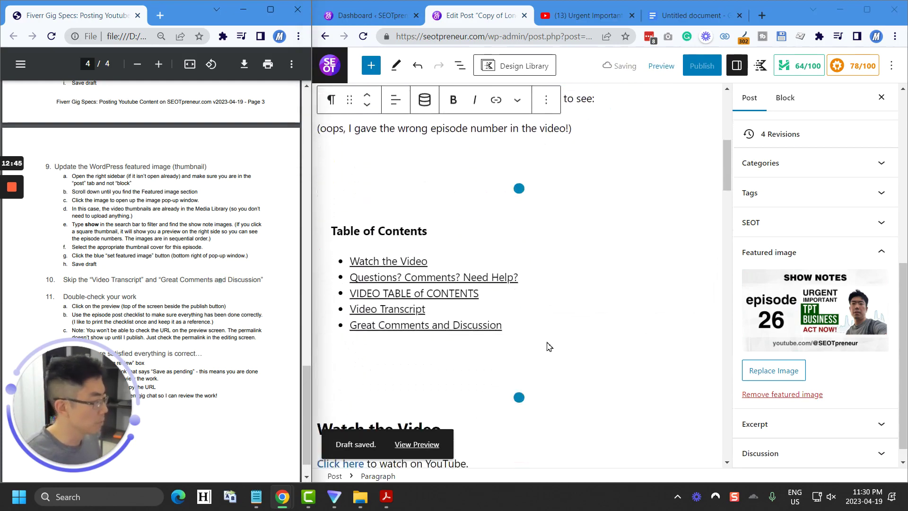
scroll(547, 368, down, 15)
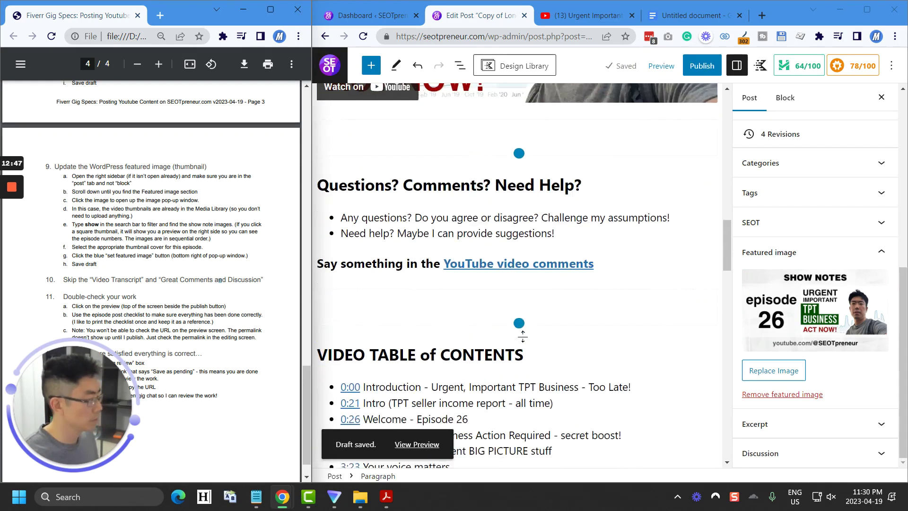
scroll(525, 350, down, 2)
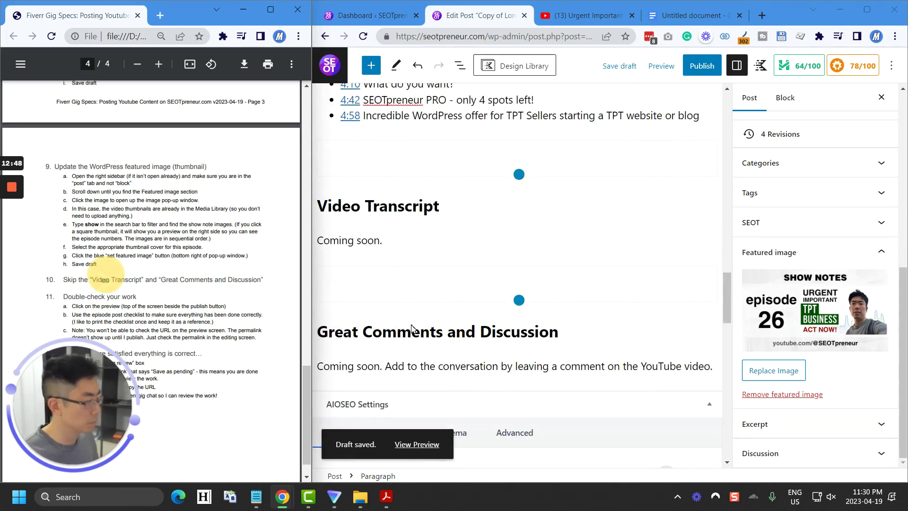
scroll(440, 219, down, 3)
click(218, 286)
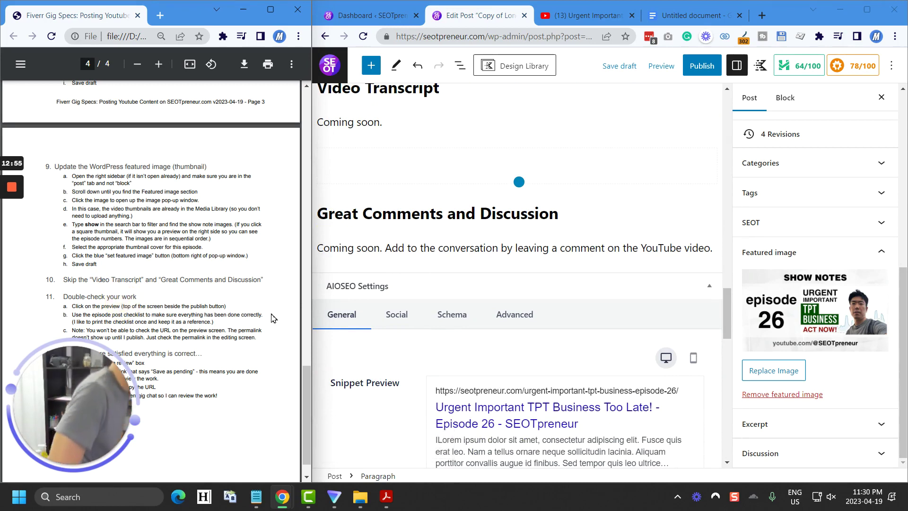
- Open a preview of the post in a new tab and bring up sections 11 and 12 of the gig specs
click(663, 71)
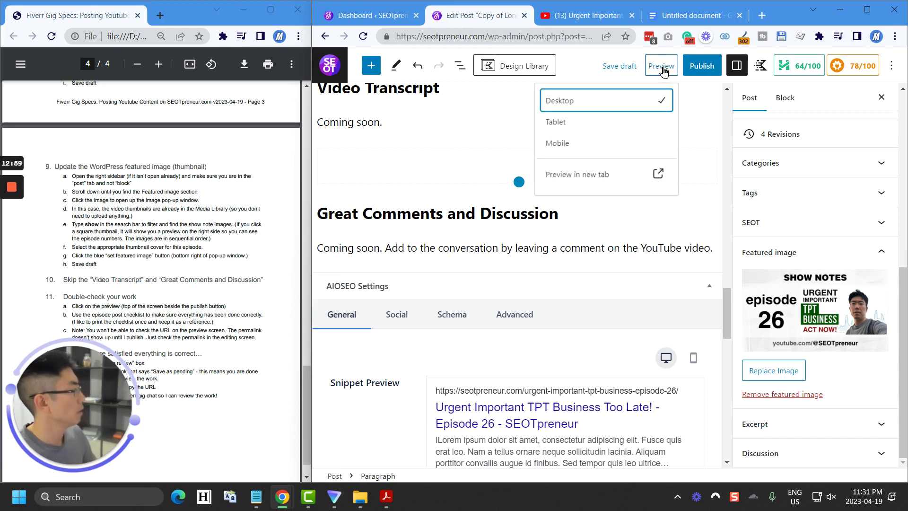
click(658, 175)
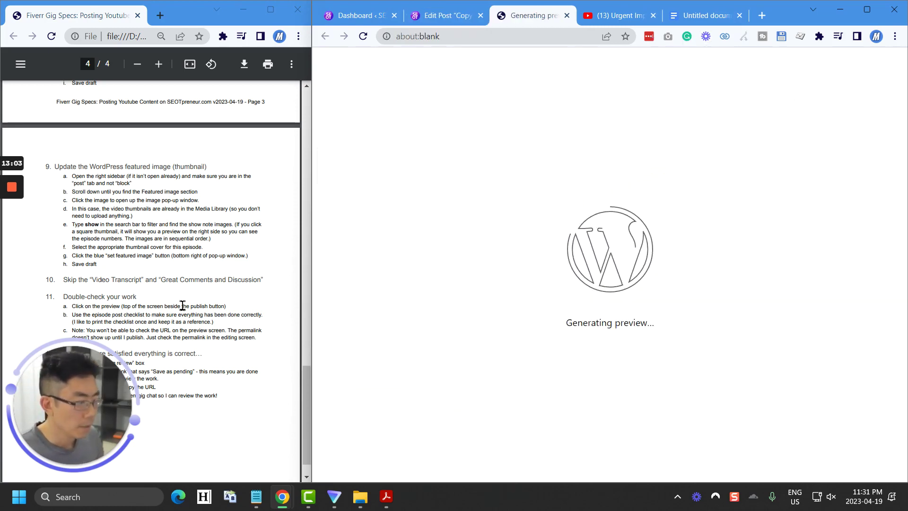
scroll(197, 312, down, 1)
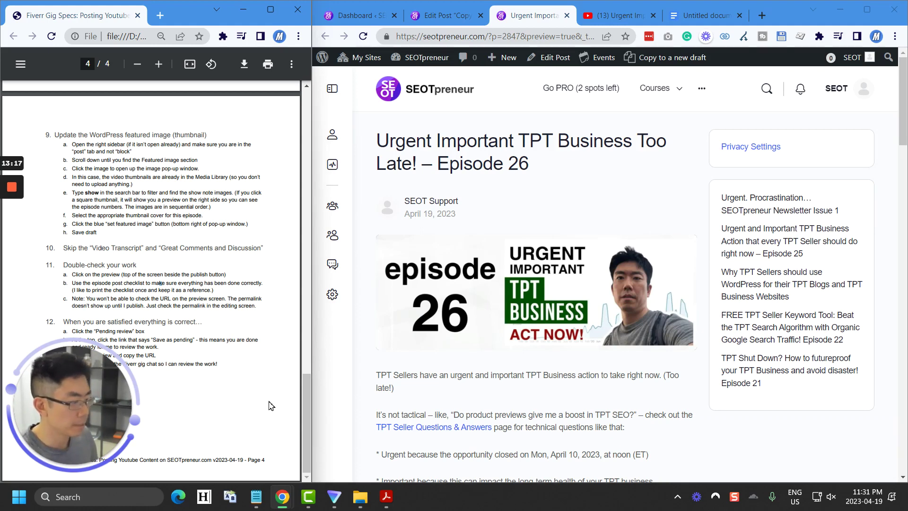
click(229, 304)
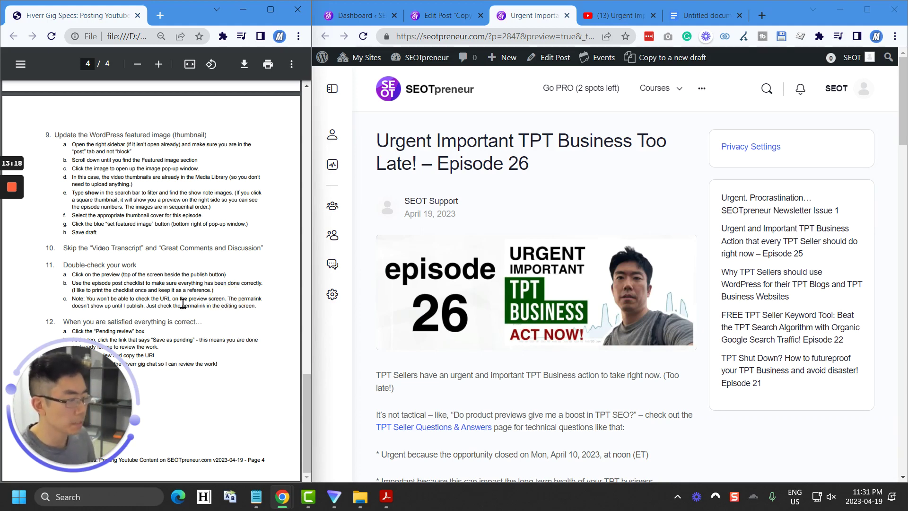
- Inspect the preview's web address, return to the post editor and locate the permalink in the post summary
click(522, 37)
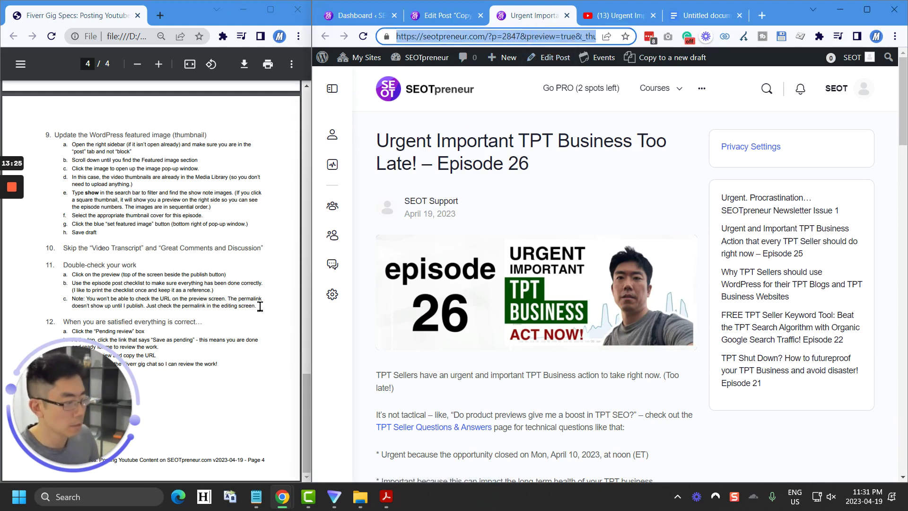
click(241, 308)
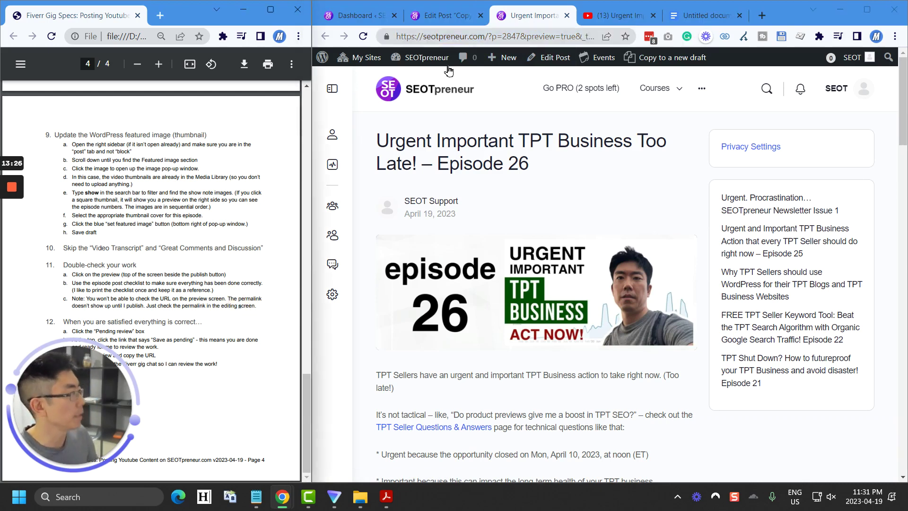
click(454, 15)
scroll(811, 249, up, 5)
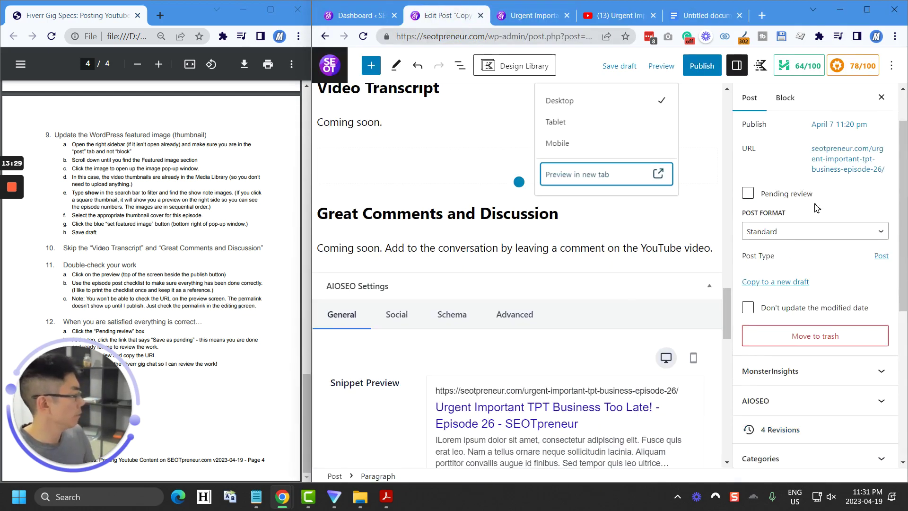
scroll(816, 207, up, 2)
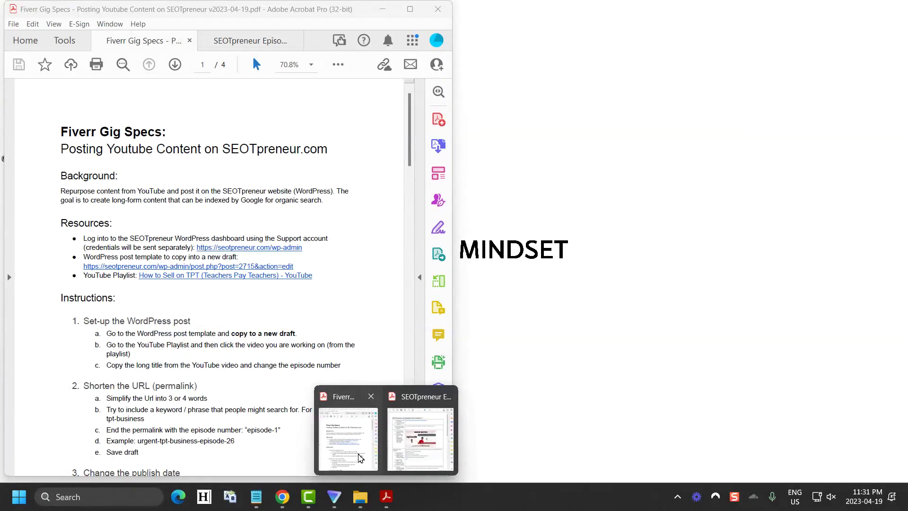
- Switch to Adobe Acrobat's SEOTpreneur Episode Post Checklist and resize the windows so it sits beside the post preview
click(360, 457)
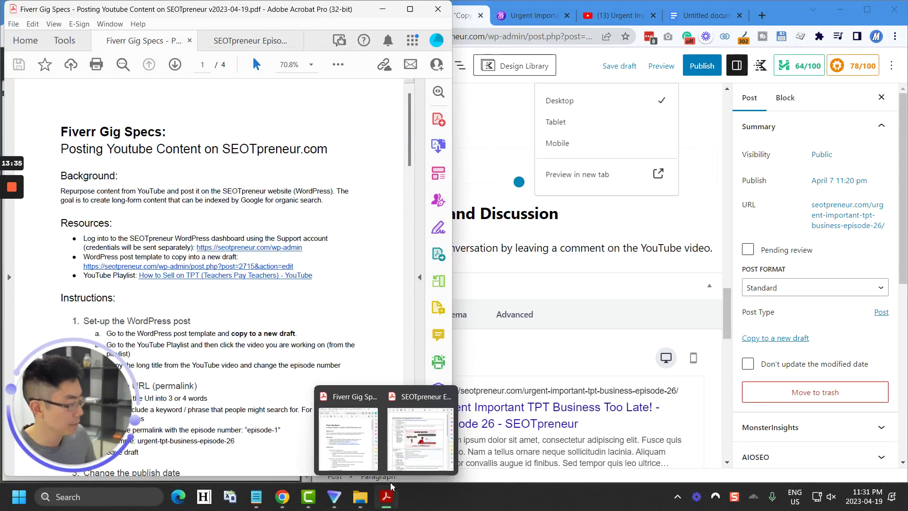
click(418, 437)
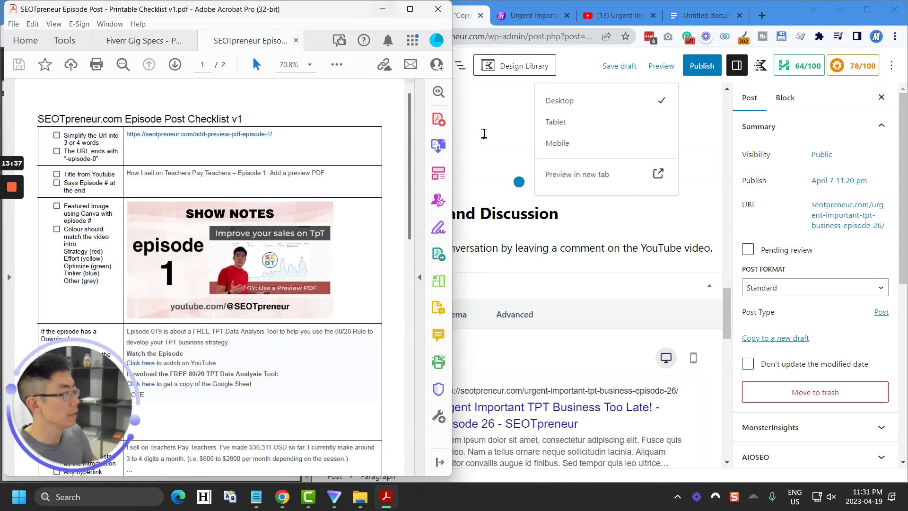
drag(455, 120, 317, 132)
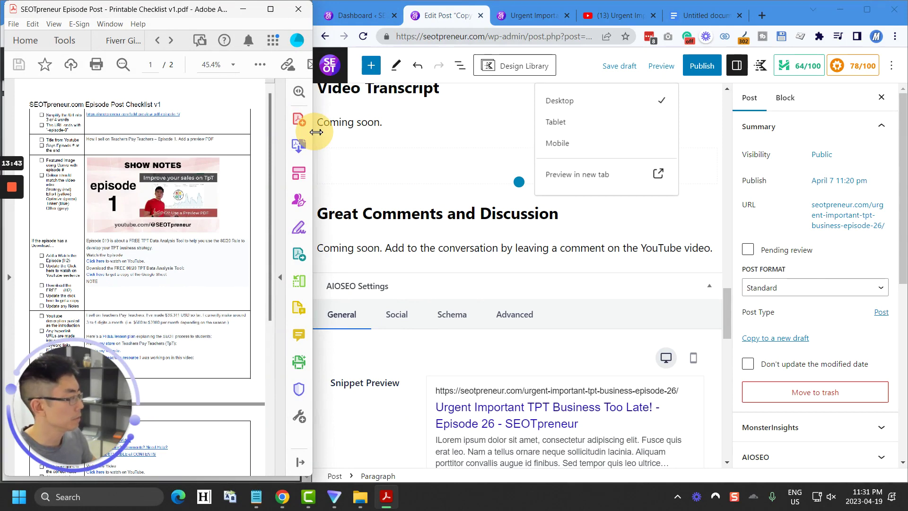
click(527, 15)
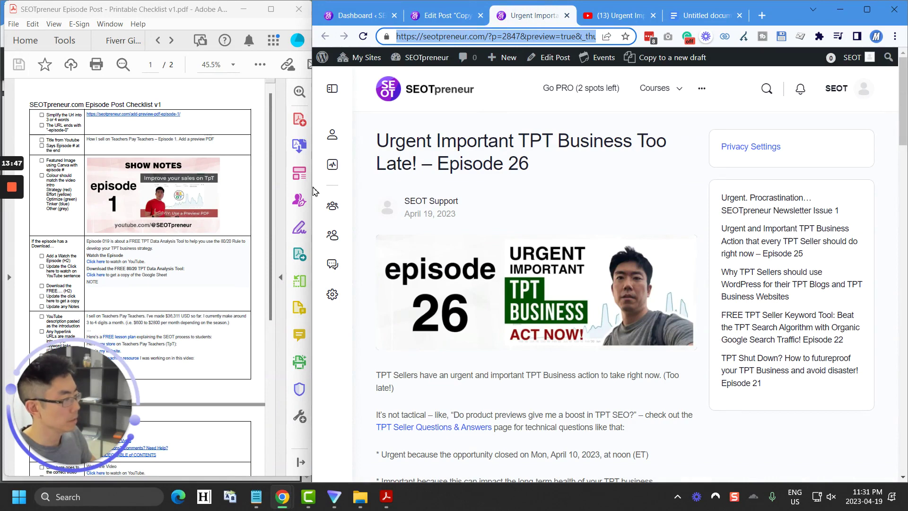
drag(312, 187, 457, 187)
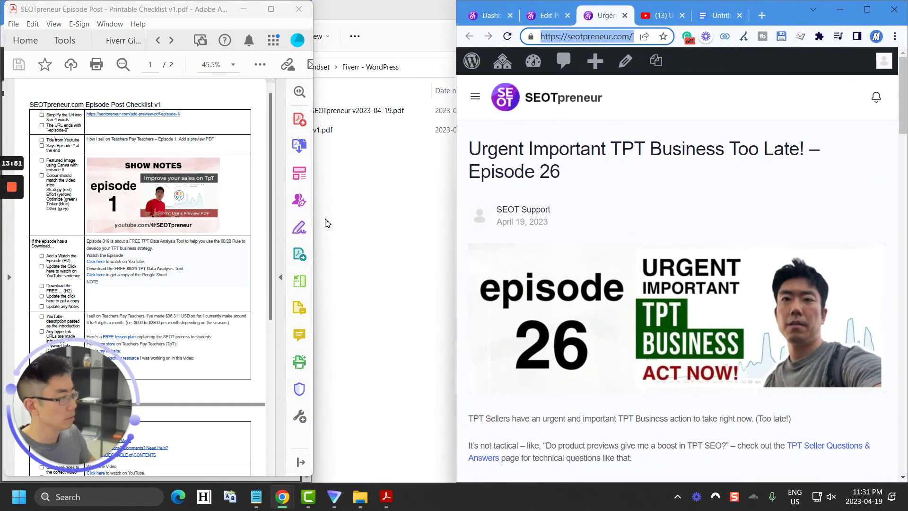
drag(316, 220, 456, 197)
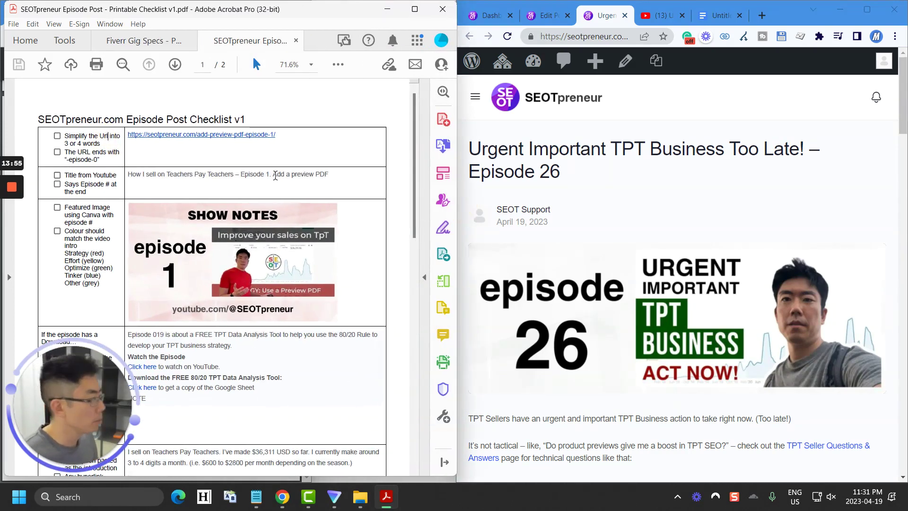
- Return to the post editor at full window size and open the post's URL settings to check the permalink
click(548, 16)
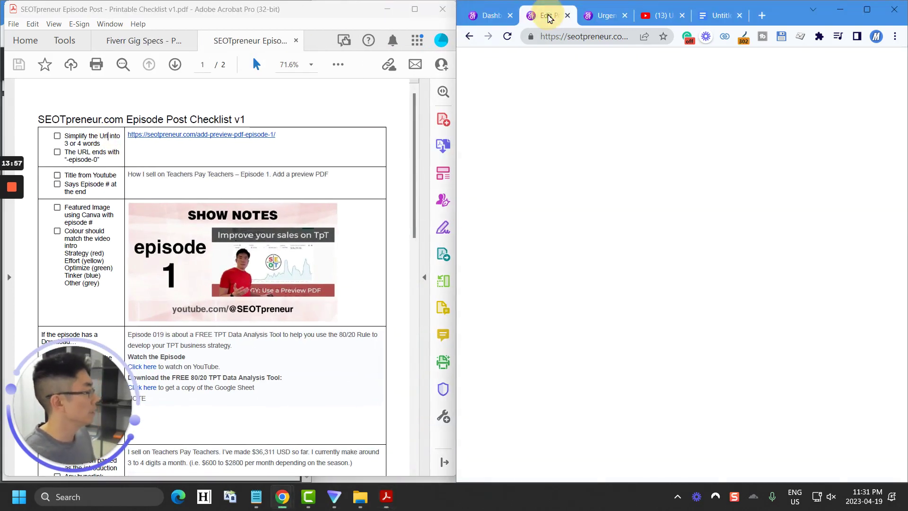
scroll(820, 217, up, 10)
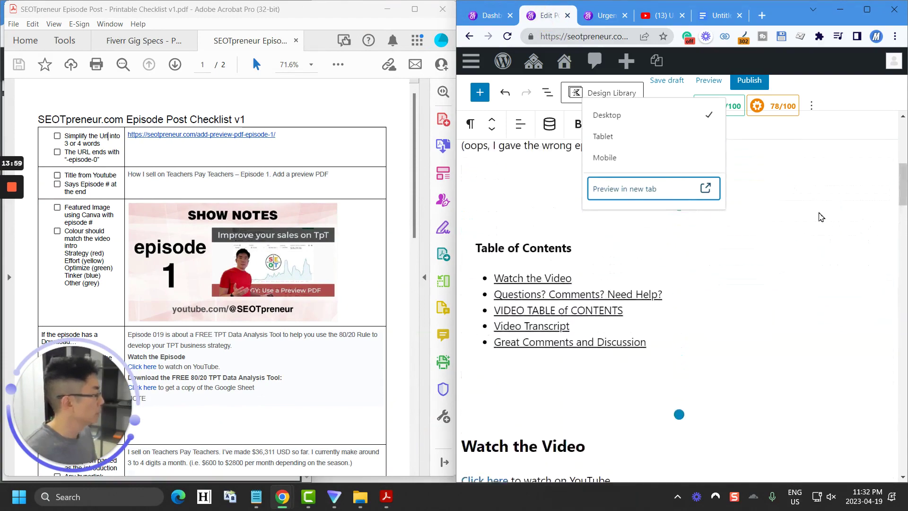
scroll(840, 140, up, 6)
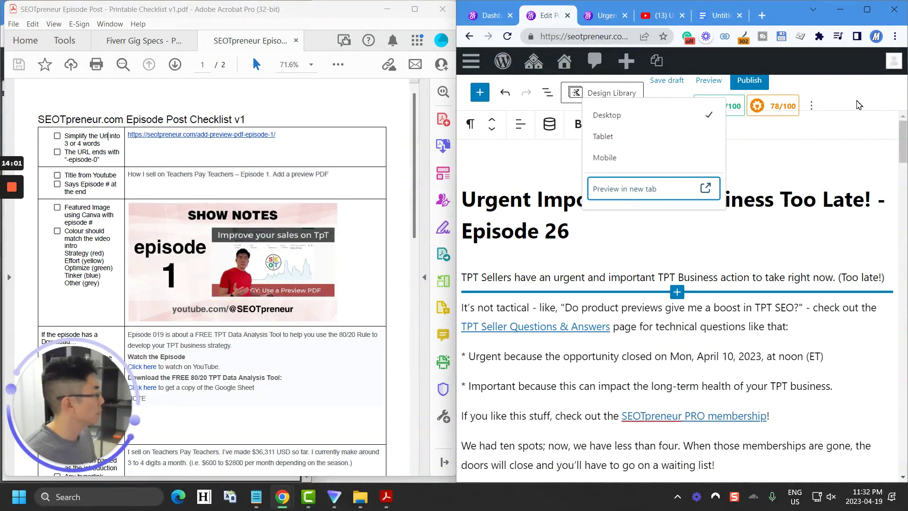
click(866, 9)
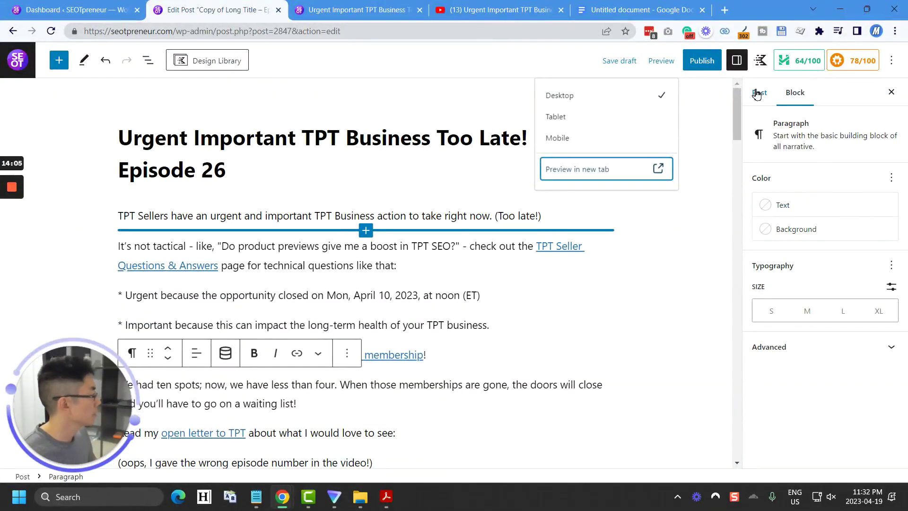
click(756, 94)
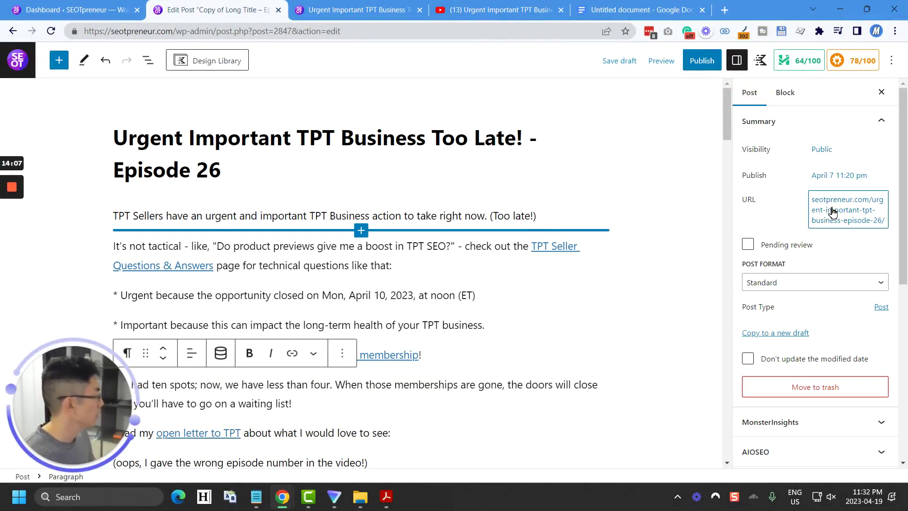
click(832, 211)
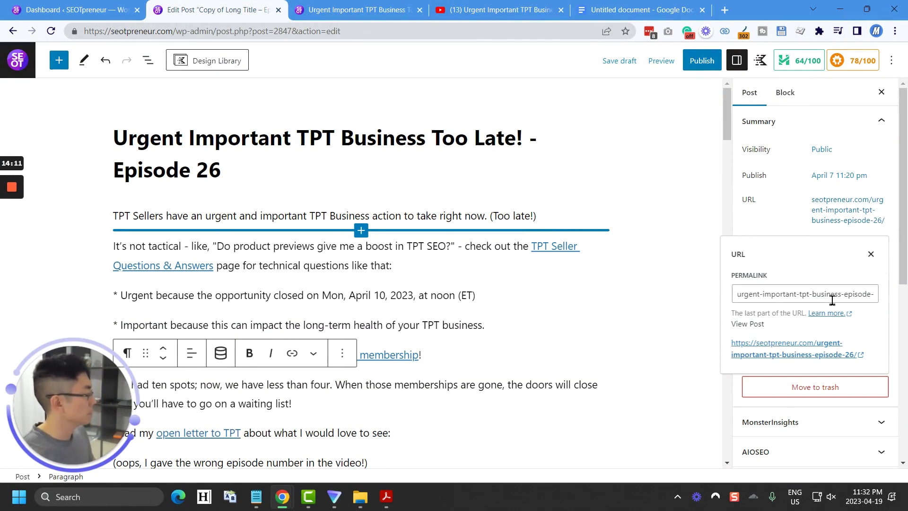
click(99, 10)
click(210, 16)
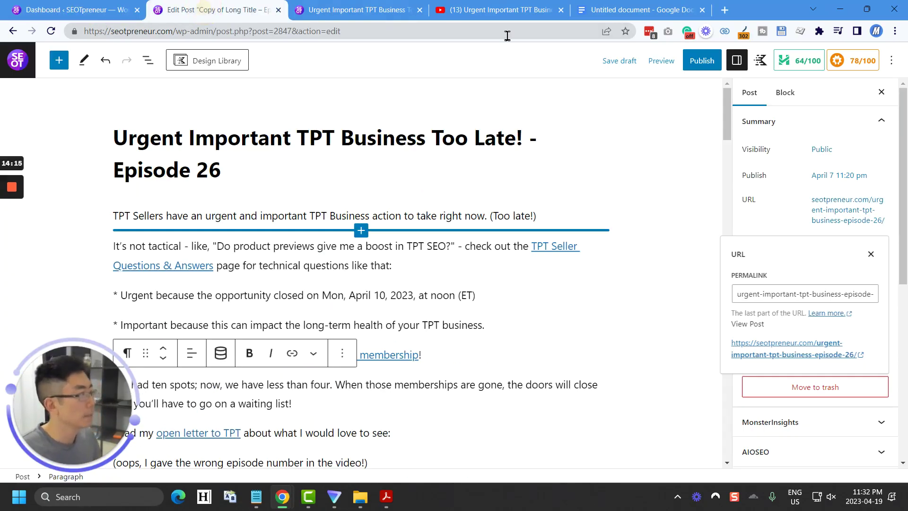
- Place the editor beside the Episode Post Checklist and recheck the post's permalink against the checklist's URL items
key(super+Right)
key(super+Up)
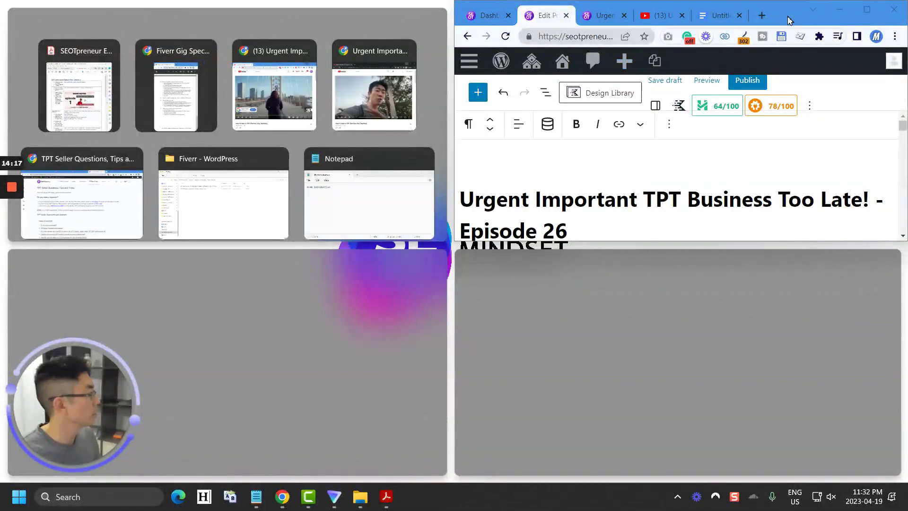
click(79, 87)
double_click(850, 15)
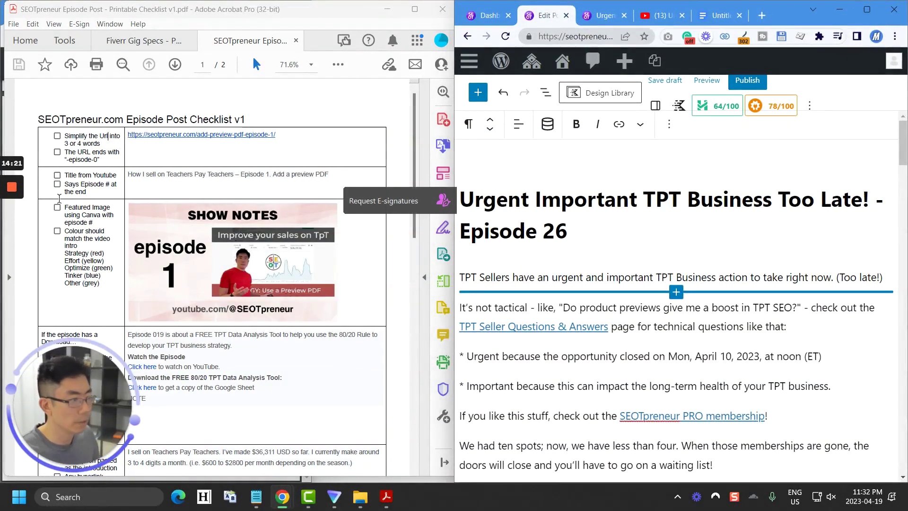
click(201, 197)
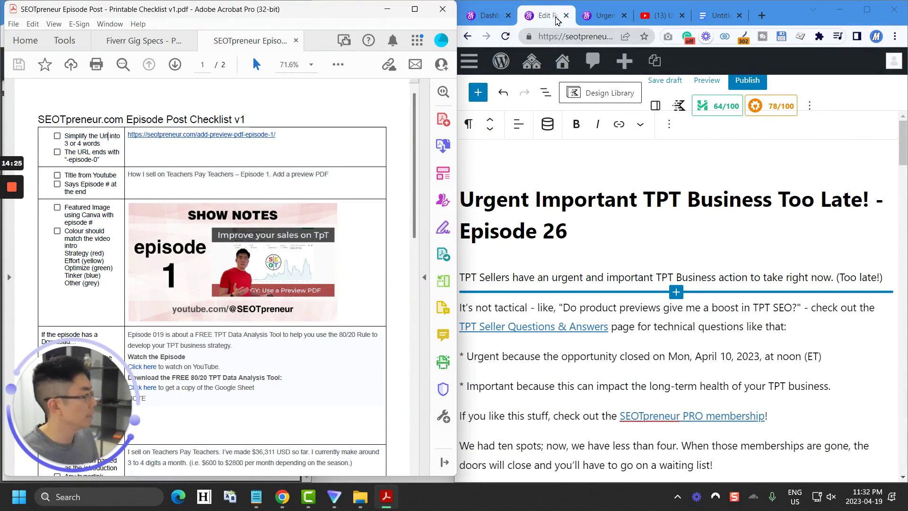
click(866, 9)
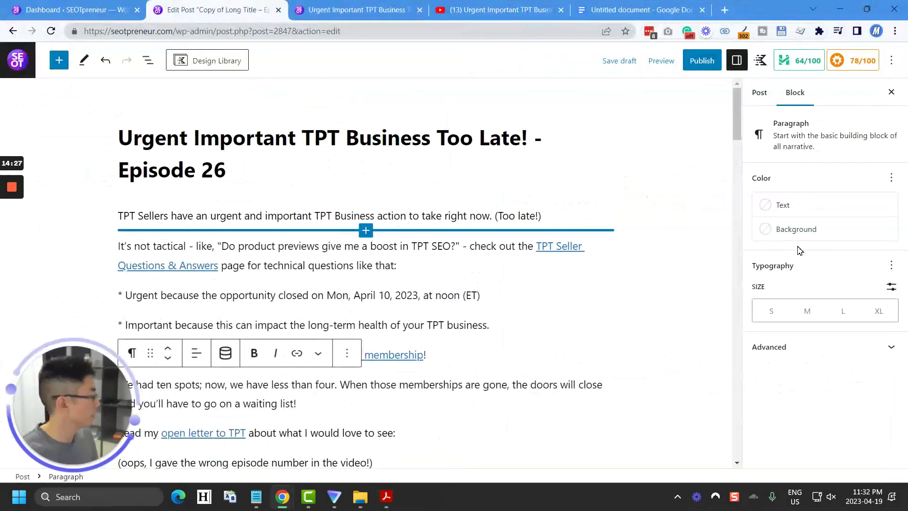
click(779, 96)
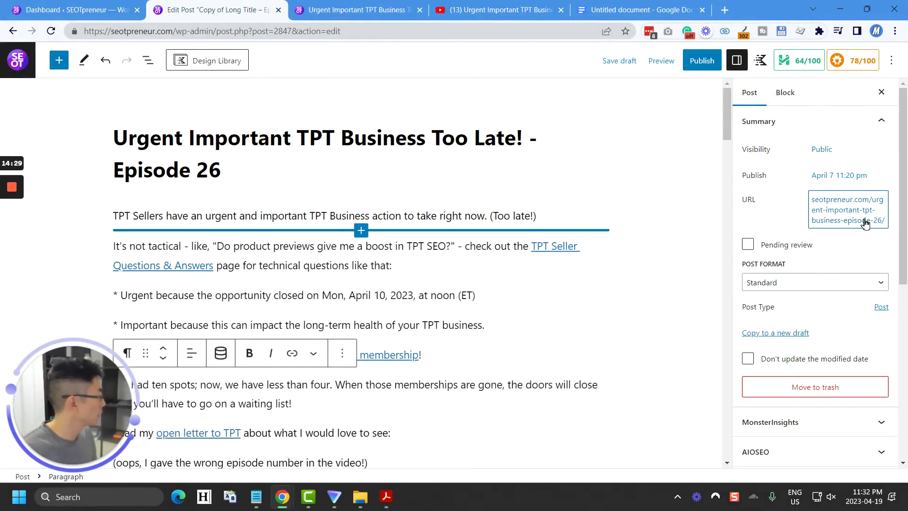
- Show the post preview side by side with the Episode Post Checklist
click(405, 18)
drag(405, 18, 906, 85)
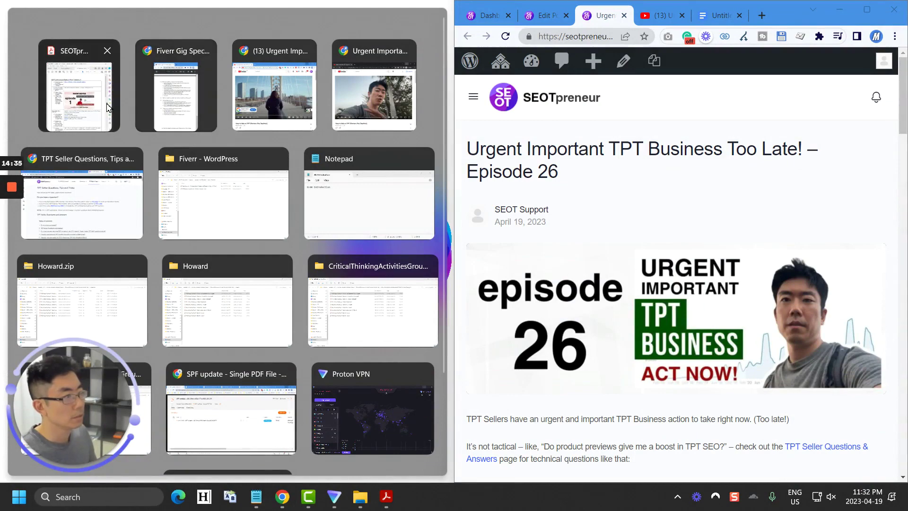
click(108, 107)
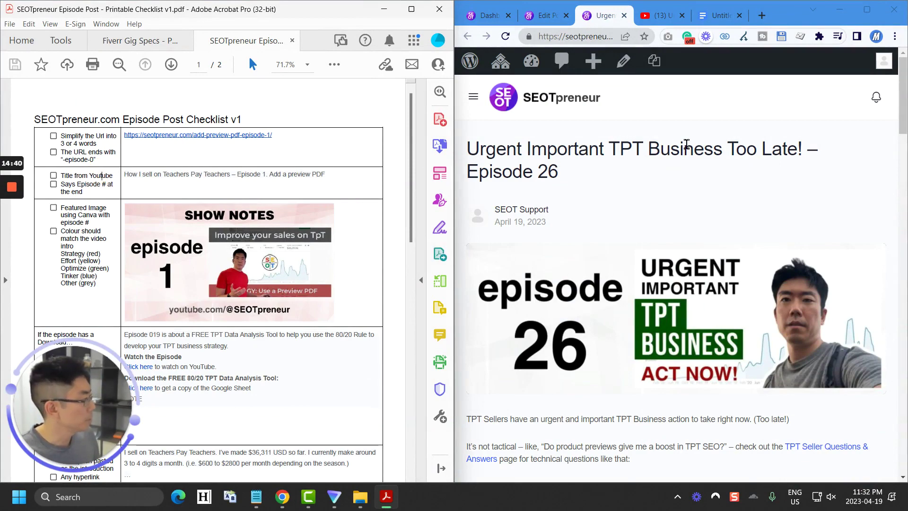
- Compare the previewed post's title and episode number with the title of the YouTube video
click(661, 15)
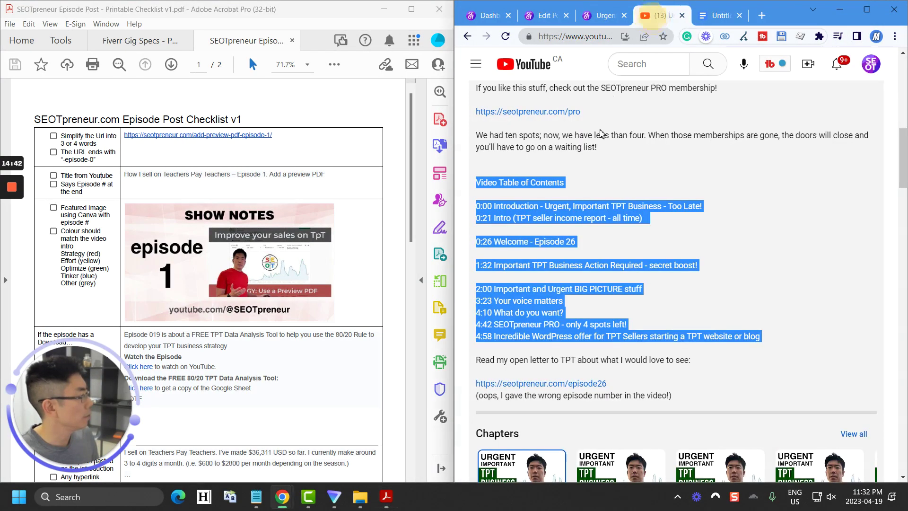
scroll(584, 194, up, 7)
click(585, 193)
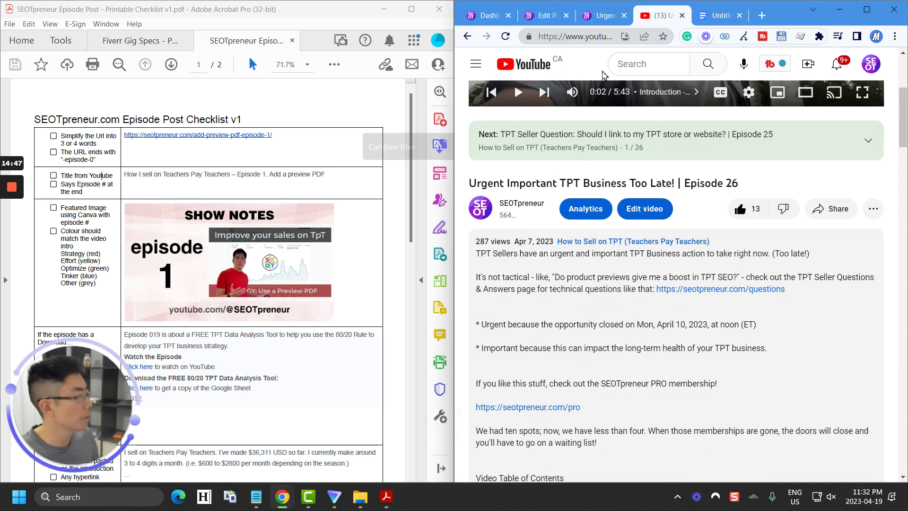
click(601, 15)
double_click(546, 177)
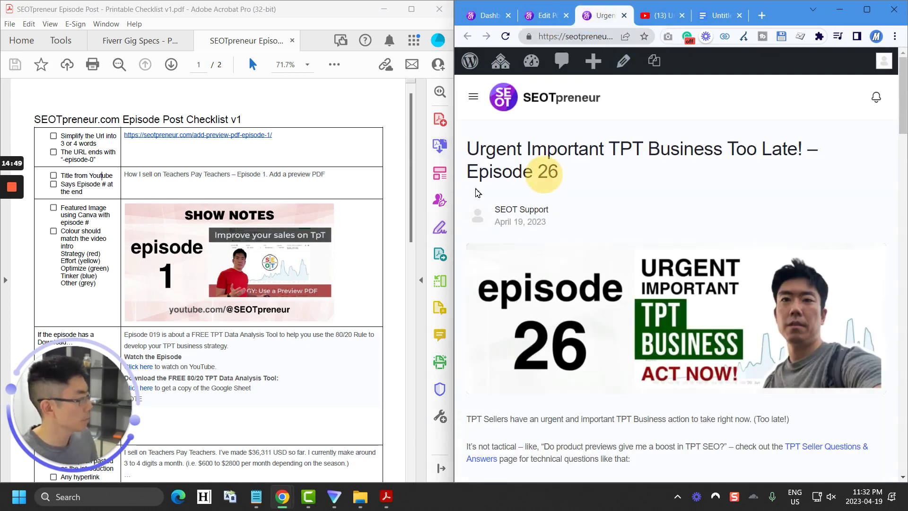
- Compare the previewed post's featured image with the checklist's image and colour items, and review the checklist's download items
click(153, 234)
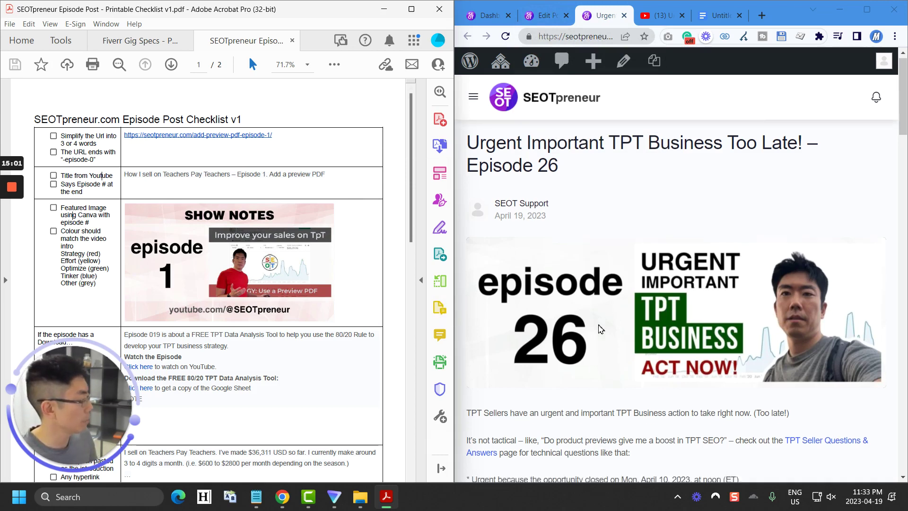
scroll(598, 328, down, 3)
scroll(148, 267, down, 5)
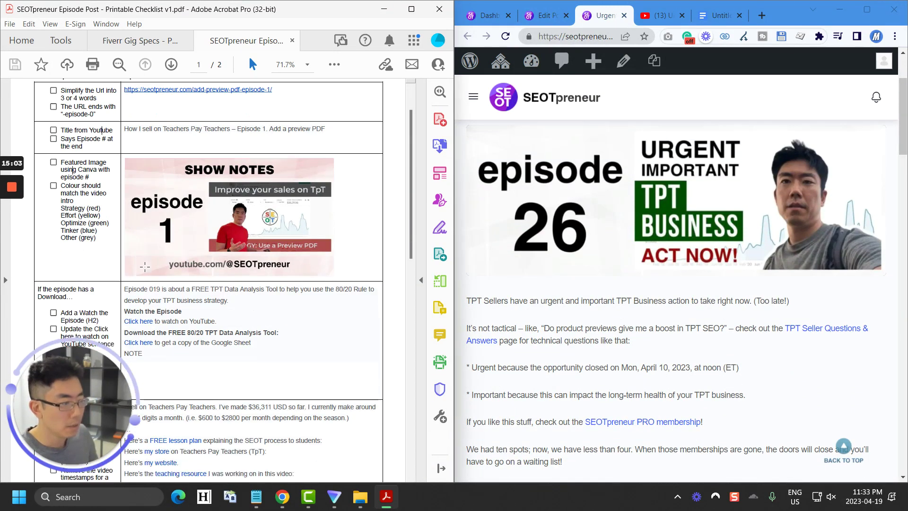
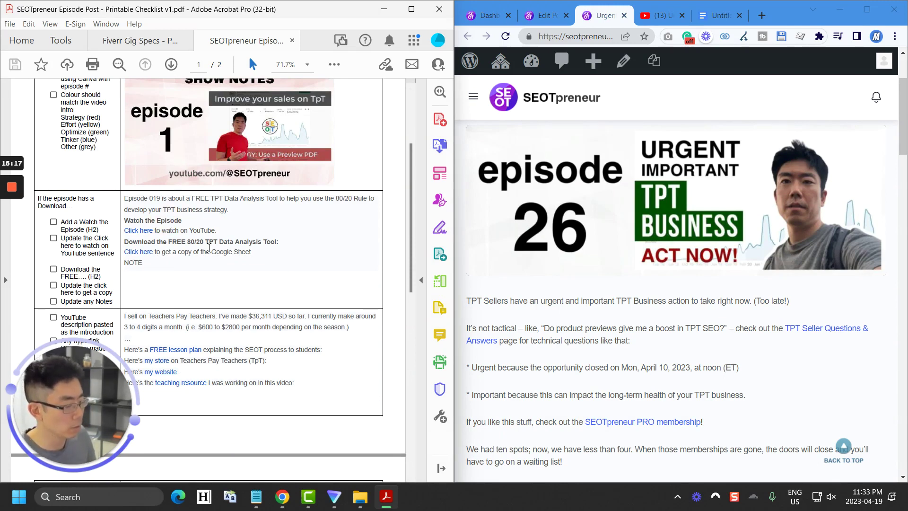
scroll(209, 247, down, 1)
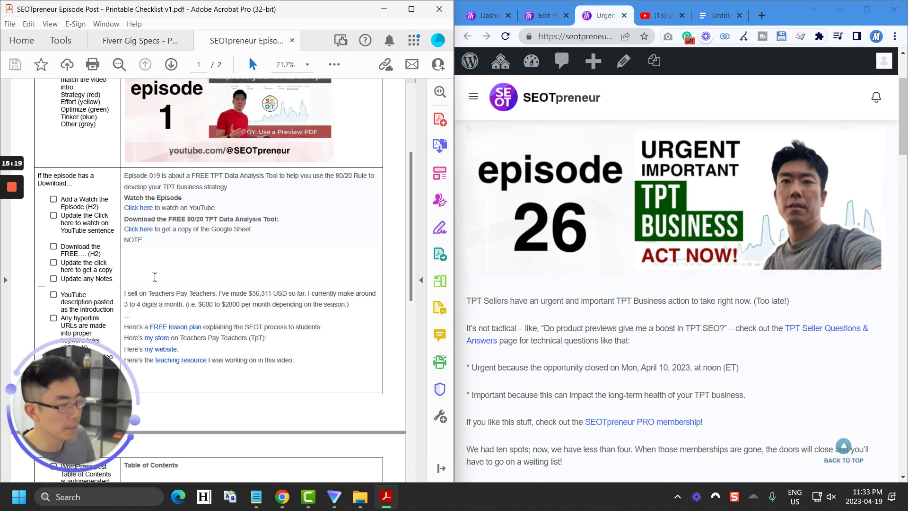
scroll(155, 277, down, 2)
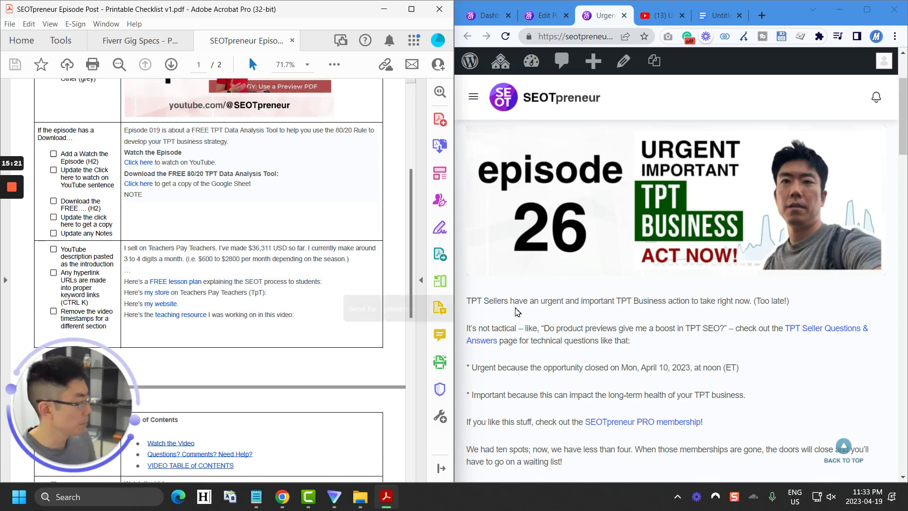
- Check the post's introduction against the checklist's hyperlink item and test the TPT Seller Questions & Answers link, closing the page it opens
scroll(517, 309, down, 3)
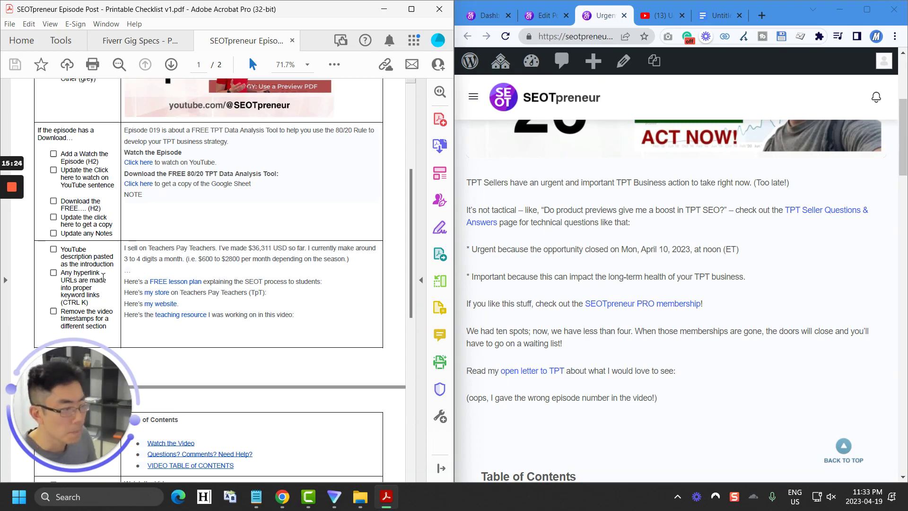
drag(79, 266, 84, 289)
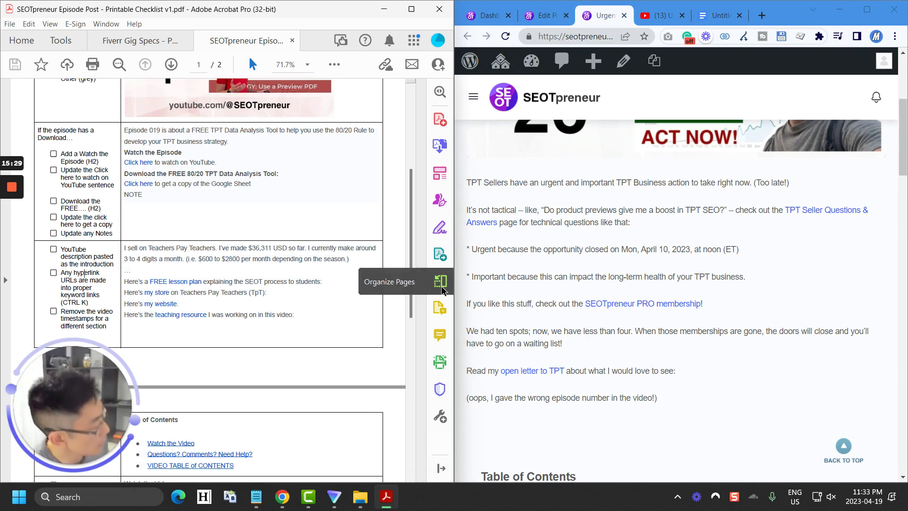
right_click(826, 213)
click(639, 210)
drag(634, 210, 642, 209)
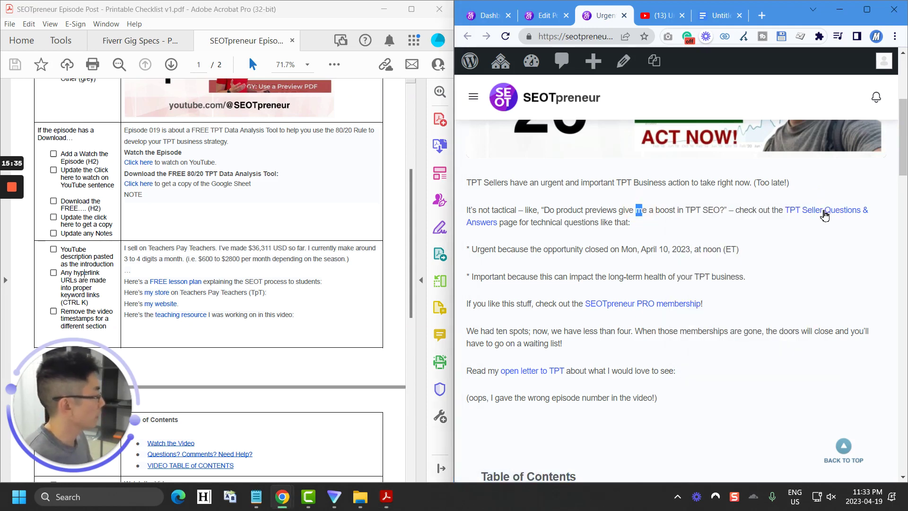
click(824, 215)
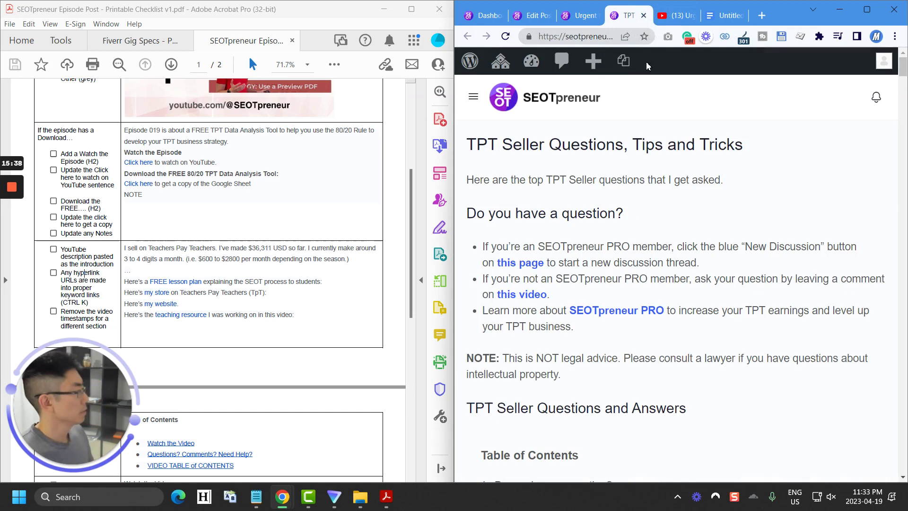
click(643, 16)
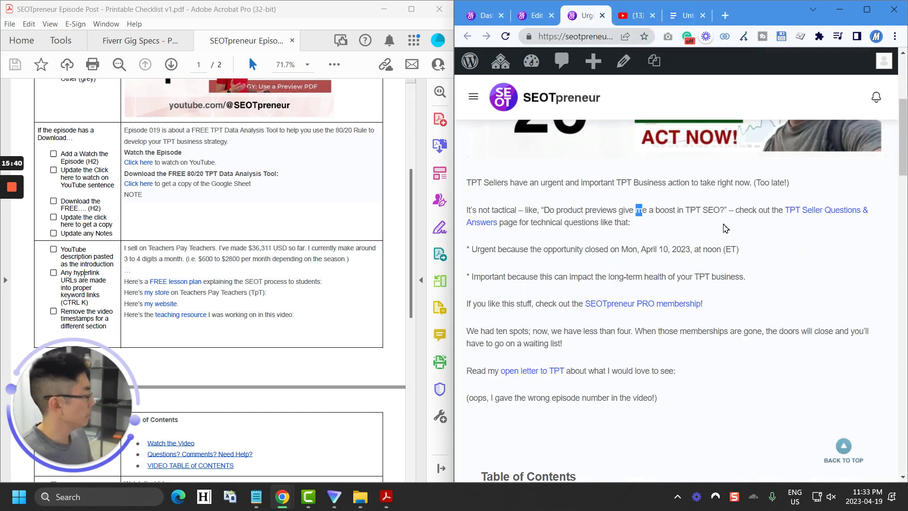
- Test the introduction's SEOTpreneur PRO membership and open letter to TPT links, inspecting the latter's address and closing both pages
click(671, 304)
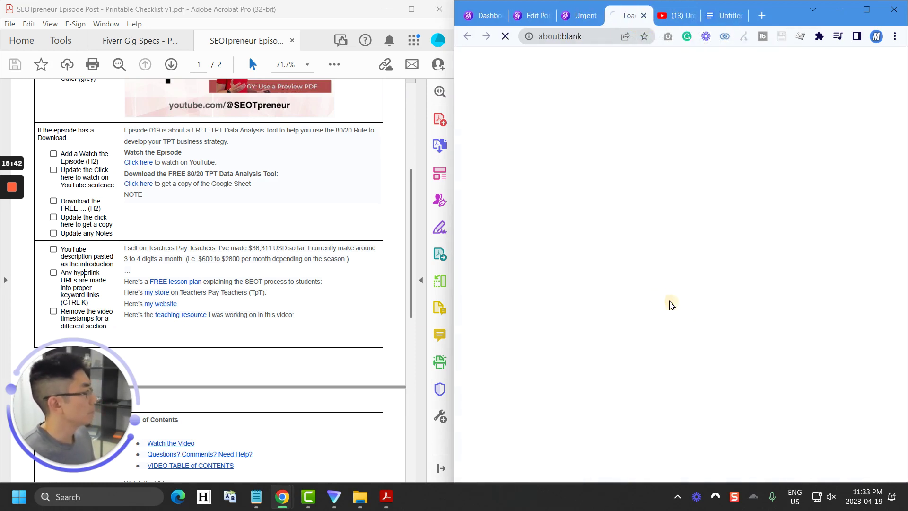
click(643, 15)
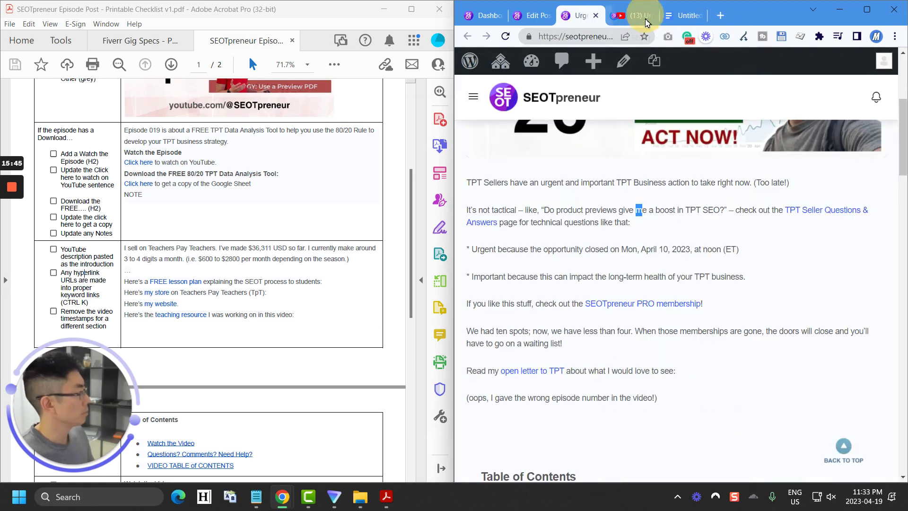
click(547, 370)
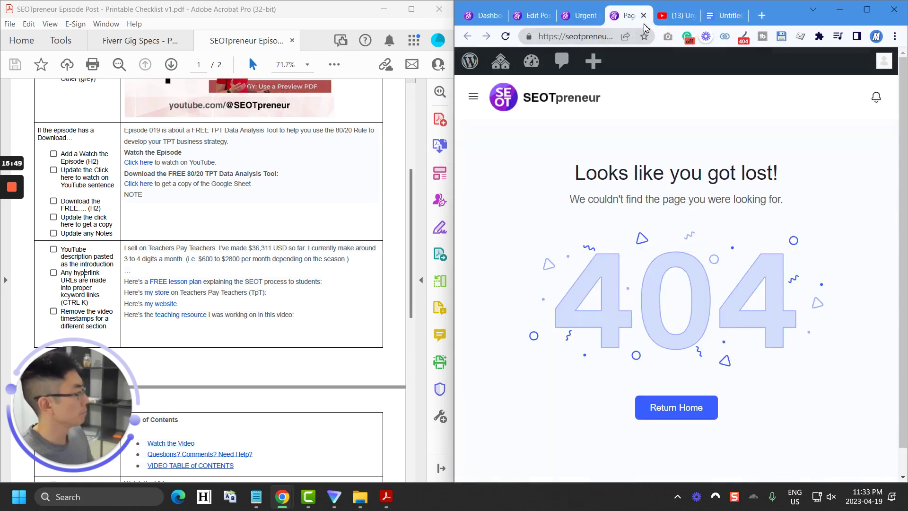
mouse_move(593, 53)
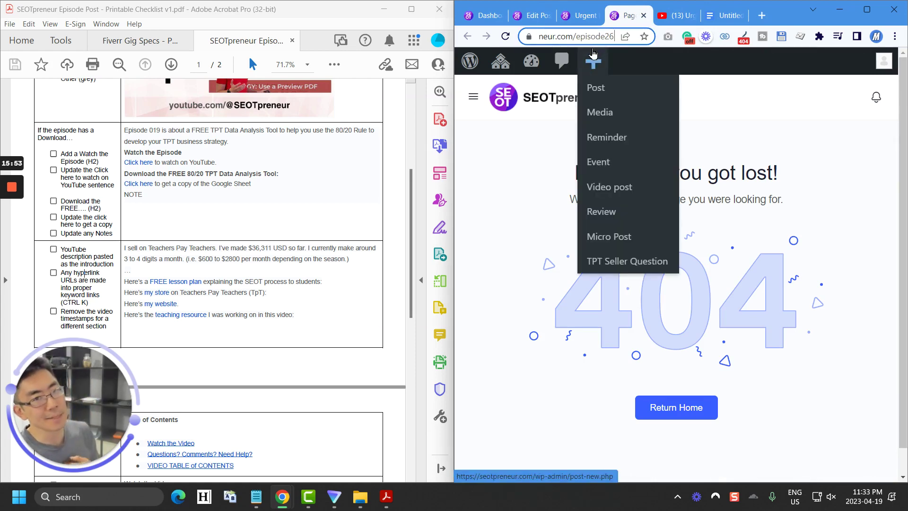
click(643, 16)
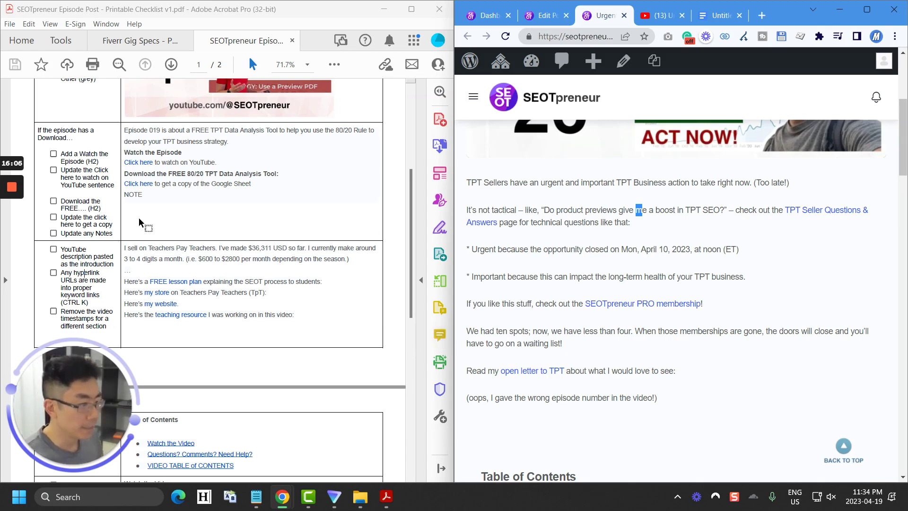
- Compare the post's introduction with the YouTube description to check the checklist item about removing the video timestamps
scroll(161, 257, down, 2)
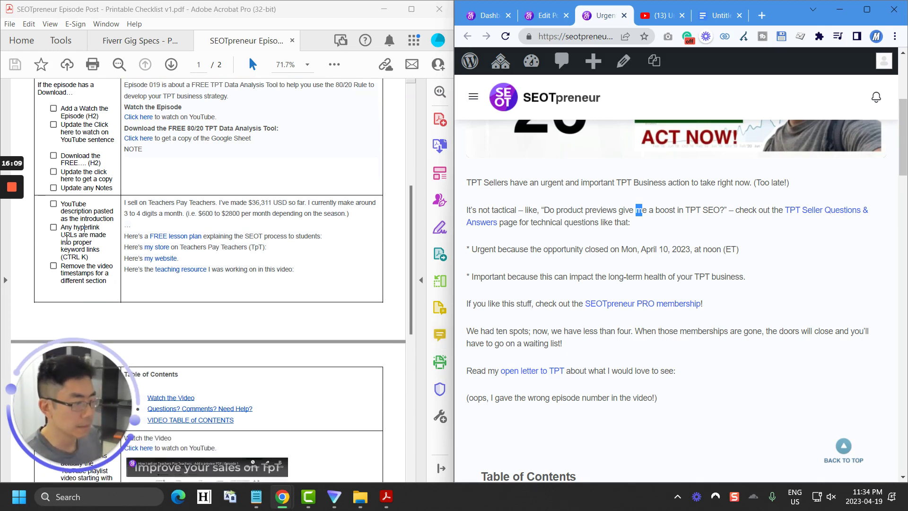
click(97, 271)
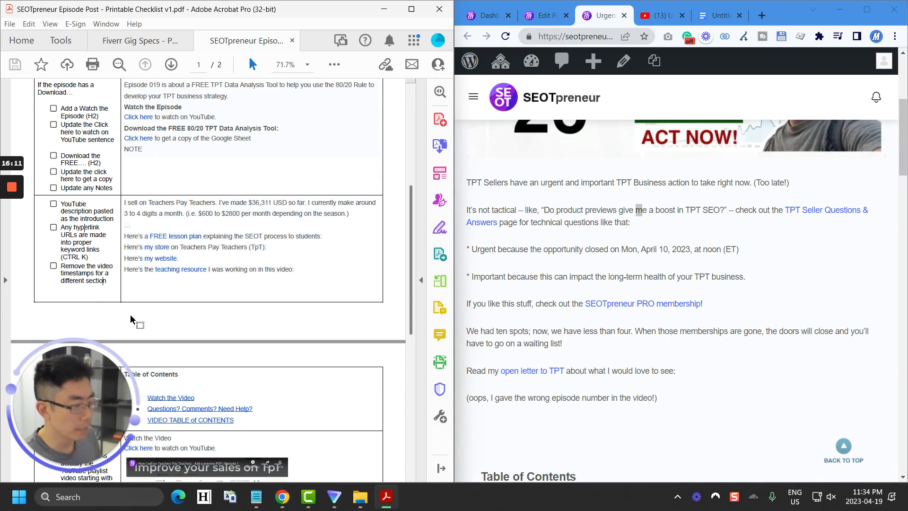
scroll(632, 253, down, 1)
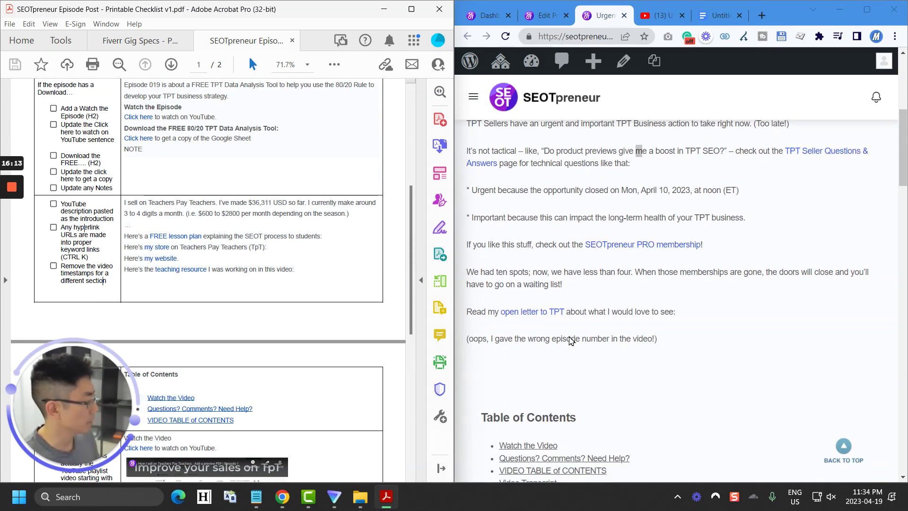
click(657, 16)
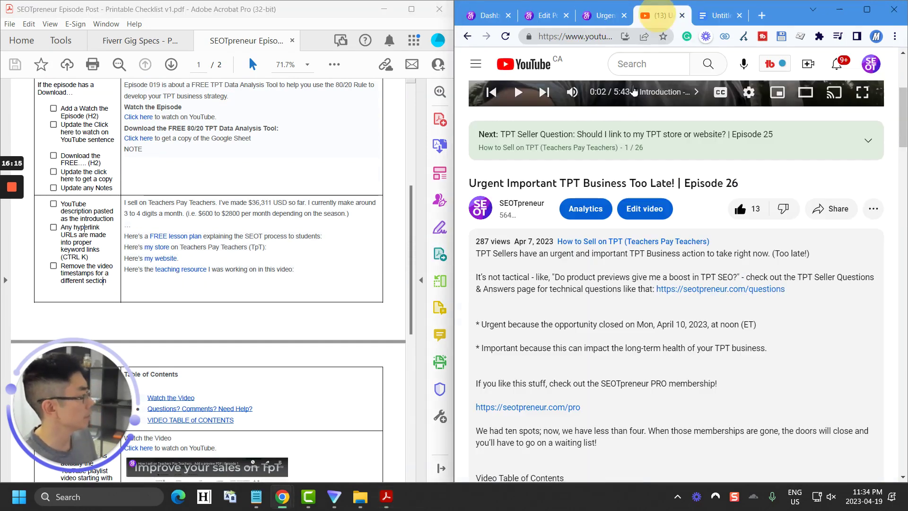
scroll(543, 264, down, 10)
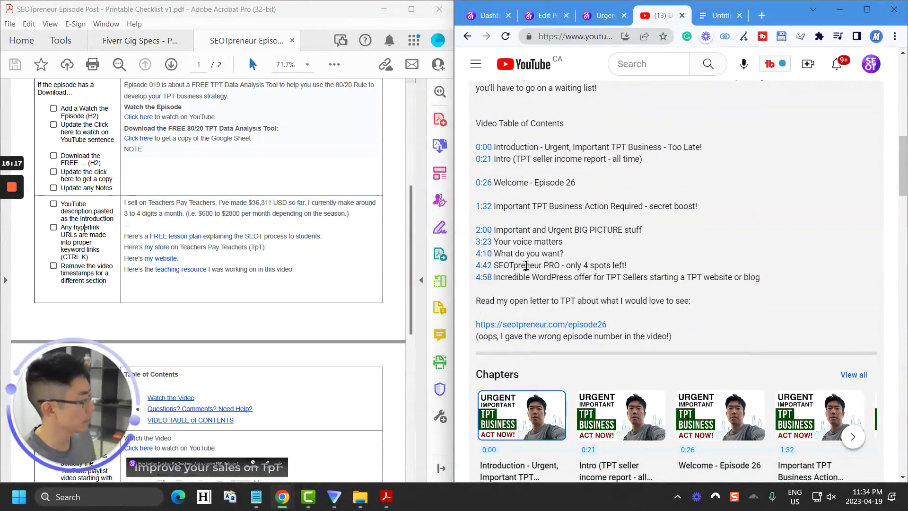
click(610, 24)
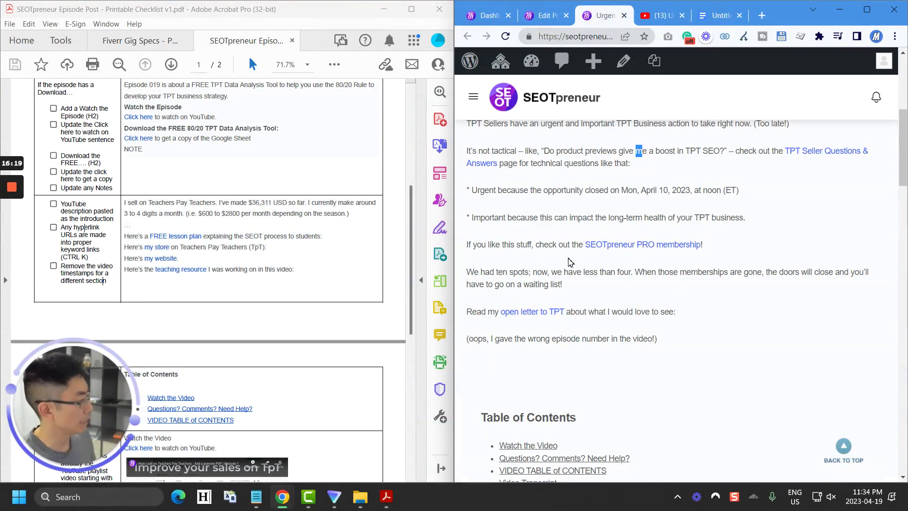
click(540, 245)
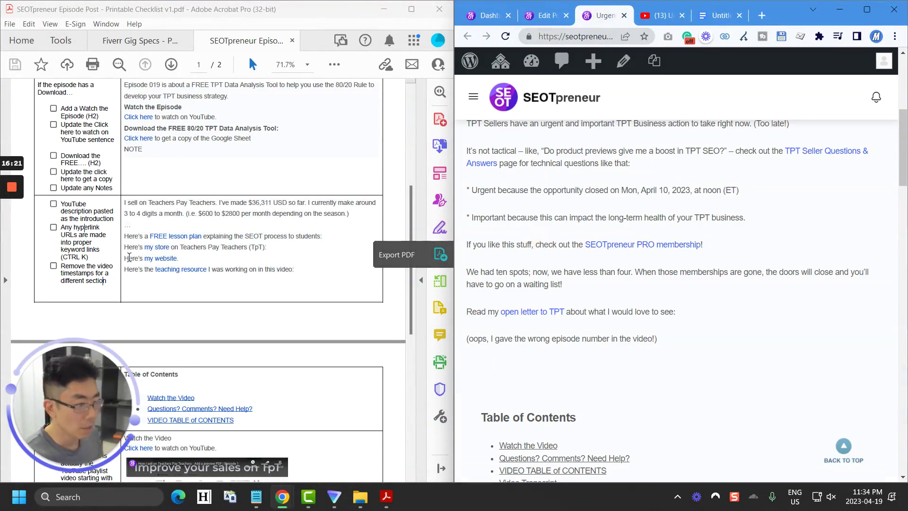
- Check the previewed post's Table of Contents against the checklist's autogenerated table of contents item
scroll(114, 273, down, 5)
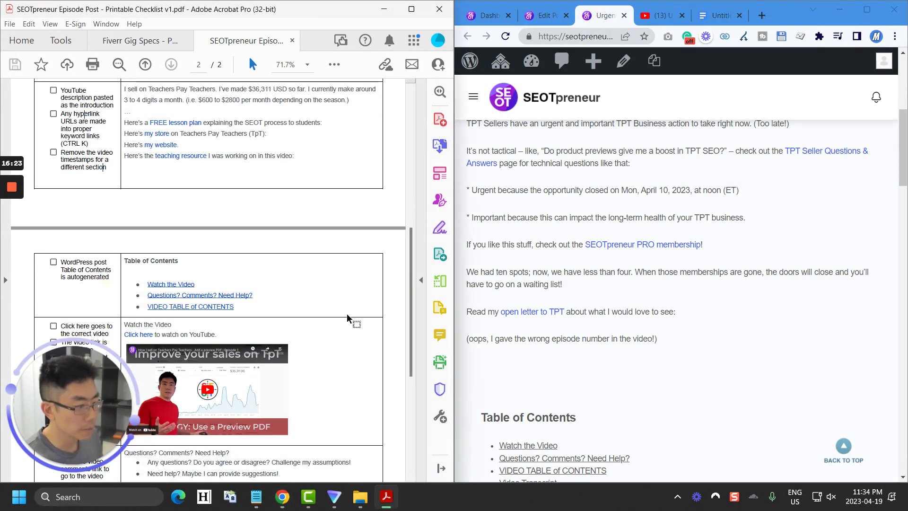
scroll(598, 241, down, 4)
click(598, 241)
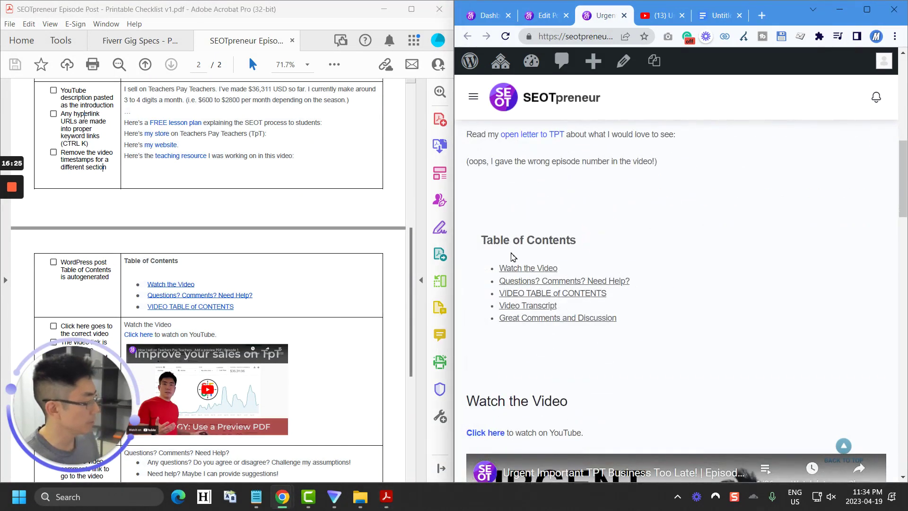
scroll(513, 257, down, 1)
scroll(369, 253, down, 4)
- Test the Click here link under Watch the Video against the checklist's correct-video and playlist items, and close the YouTube page
click(70, 258)
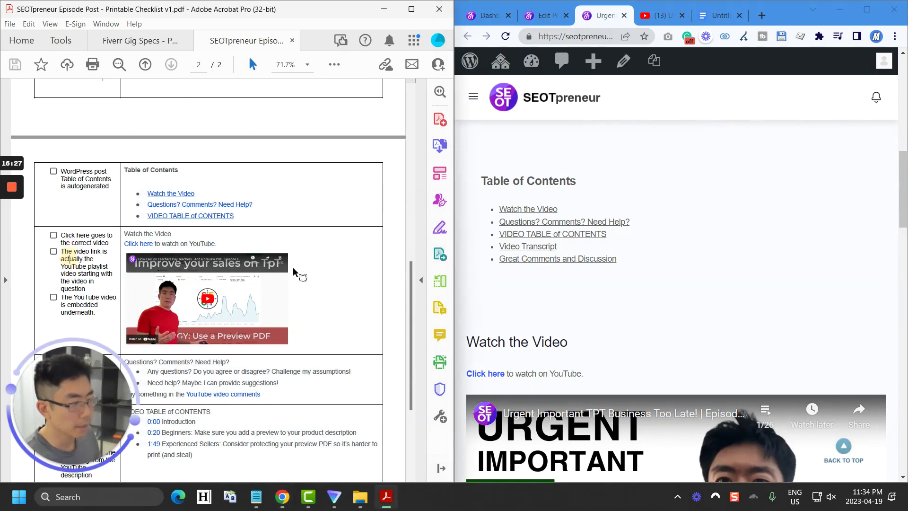
scroll(472, 257, down, 1)
scroll(533, 248, down, 2)
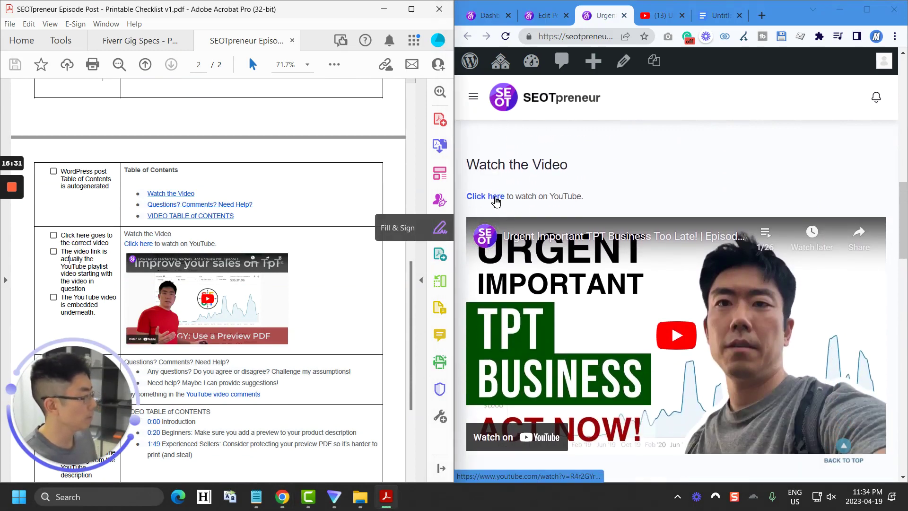
click(491, 196)
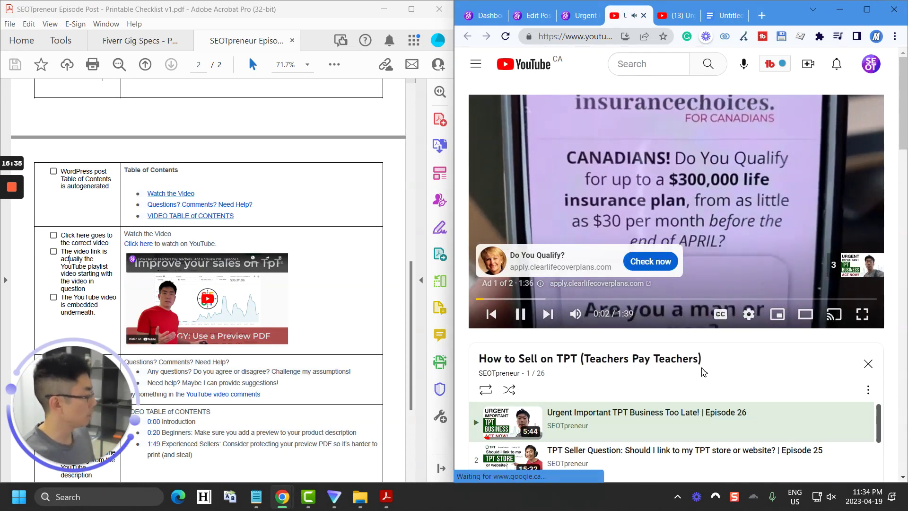
click(733, 367)
click(644, 16)
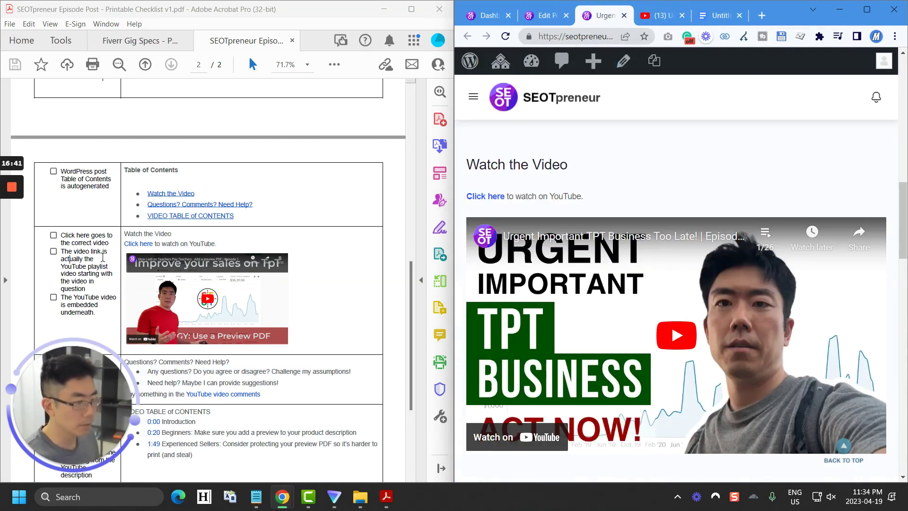
click(98, 273)
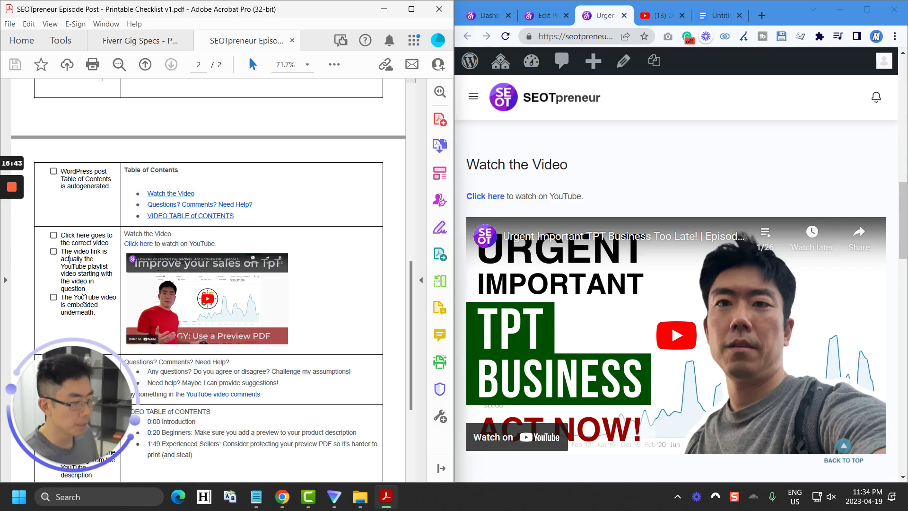
- Play the post's embedded video near its end, skip forward through the following playlist videos to verify the playlist embed, and pause playback
scroll(559, 326, down, 1)
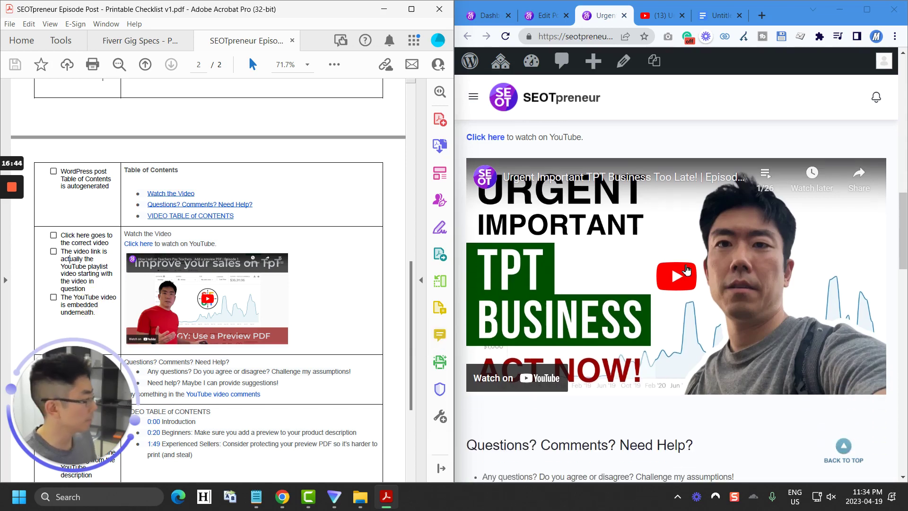
click(676, 279)
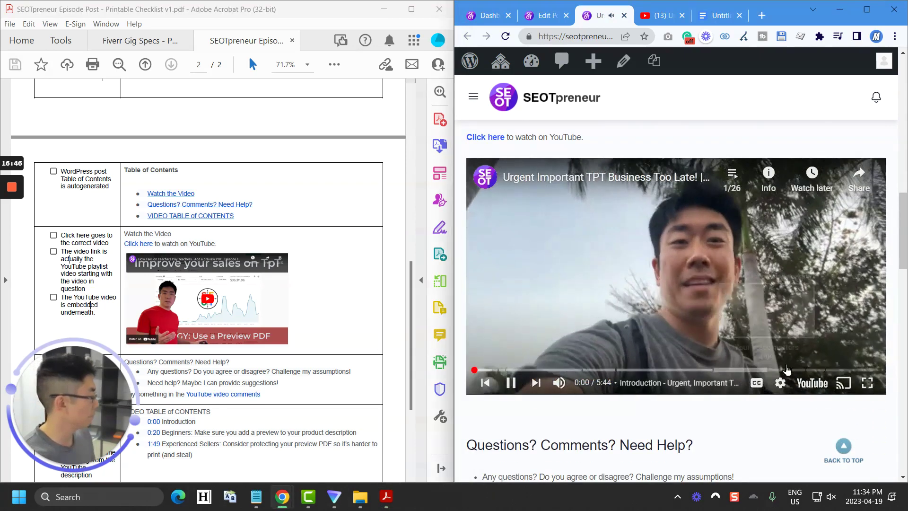
click(872, 373)
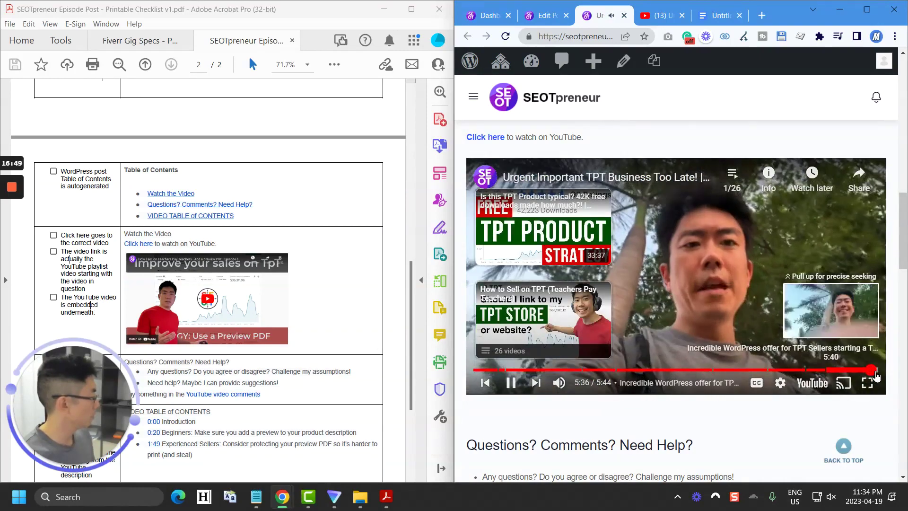
click(543, 390)
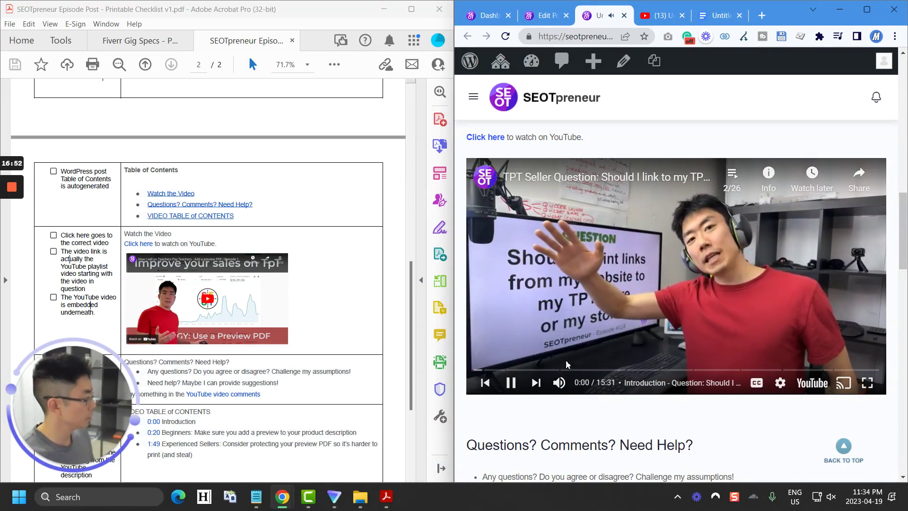
click(534, 382)
click(534, 384)
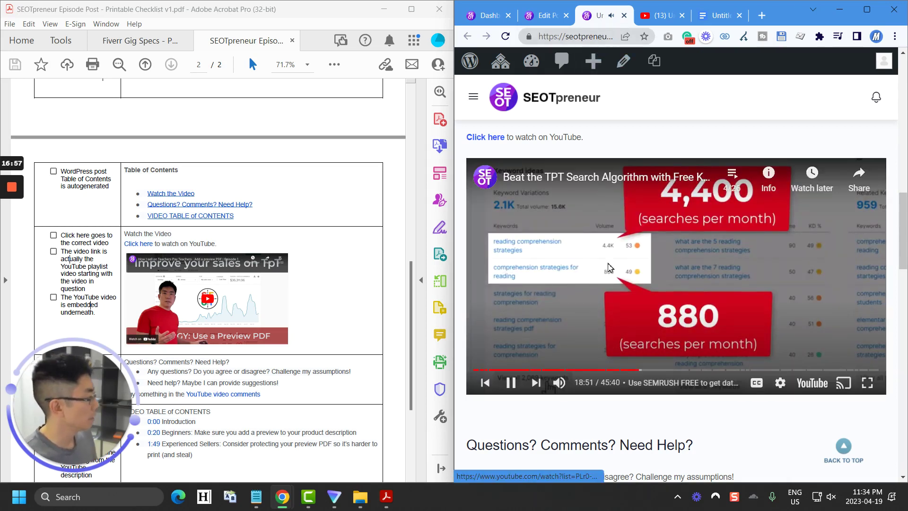
click(513, 387)
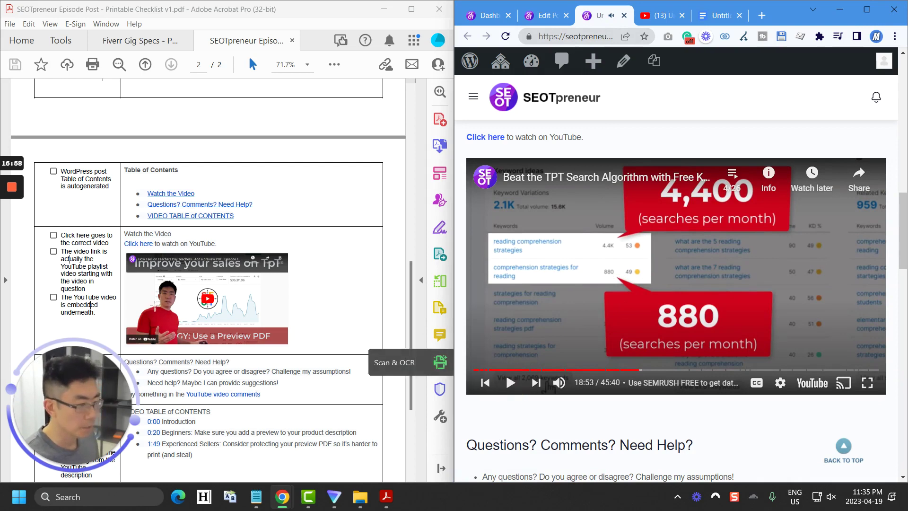
- Test the YouTube video comments link under Questions? Comments? Need Help? against the checklist item and close the opened video page
scroll(183, 269, down, 4)
click(183, 269)
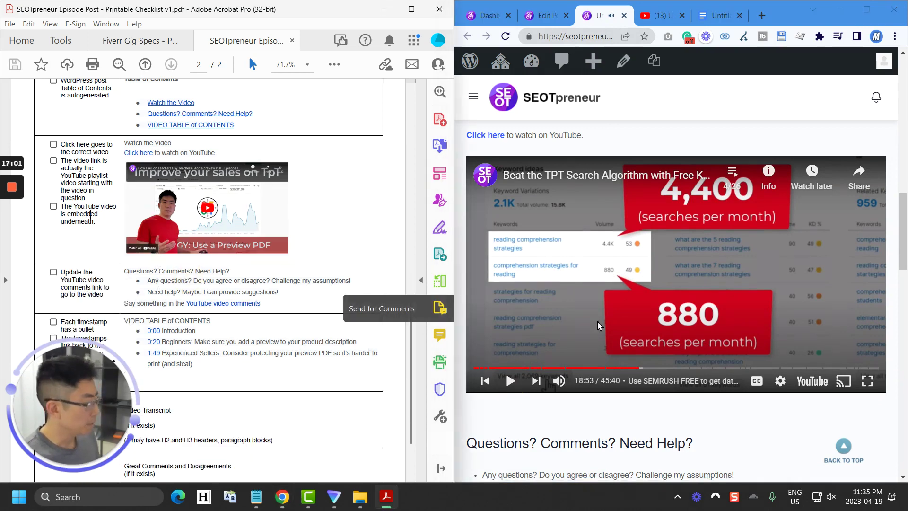
scroll(597, 321, down, 5)
click(593, 229)
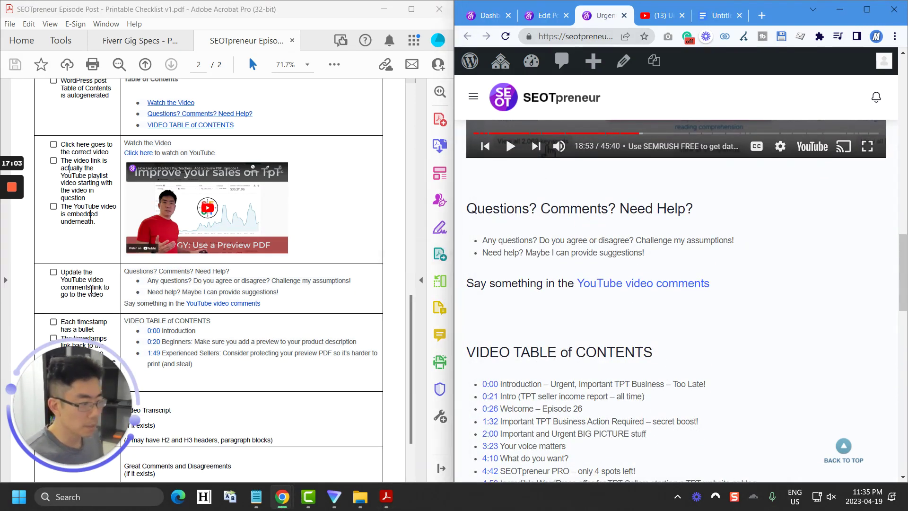
click(651, 284)
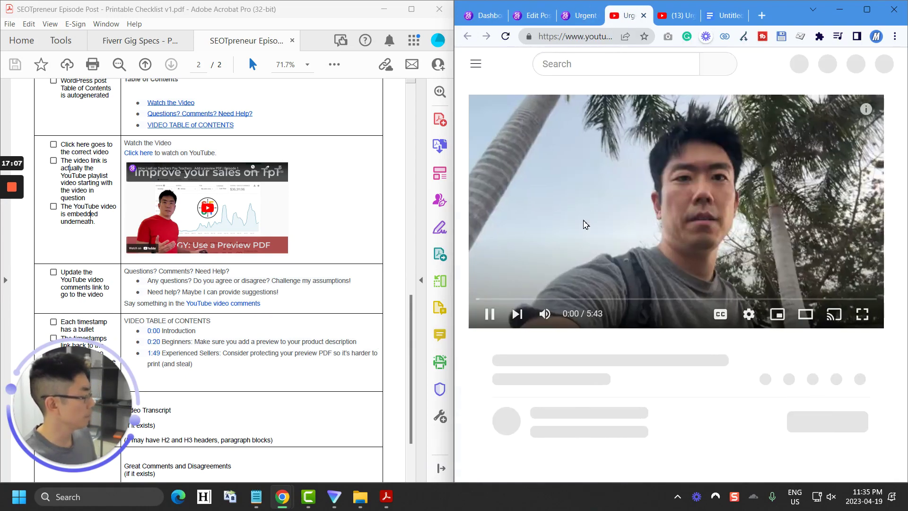
click(642, 15)
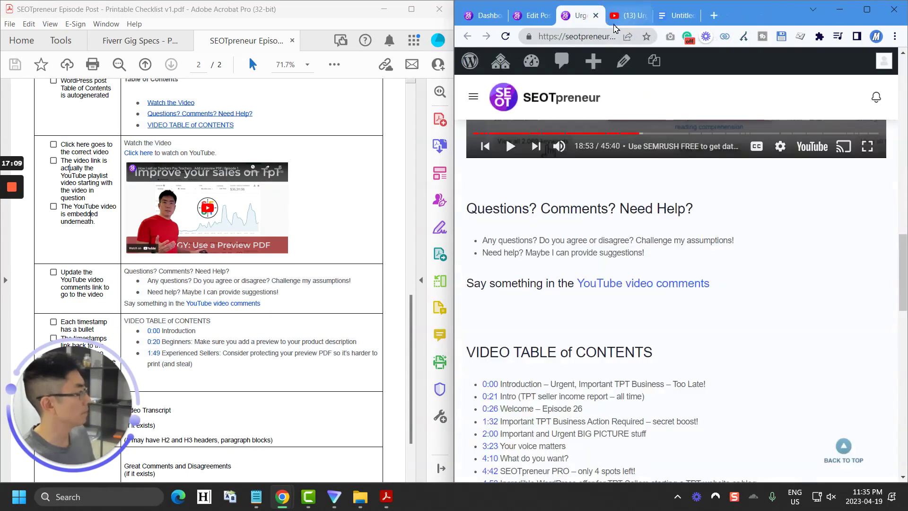
- Check the VIDEO TABLE of CONTENTS against the checklist's bullet and timestamp link items by testing the 0:00 link, and return to the post
scroll(260, 305, down, 3)
click(91, 253)
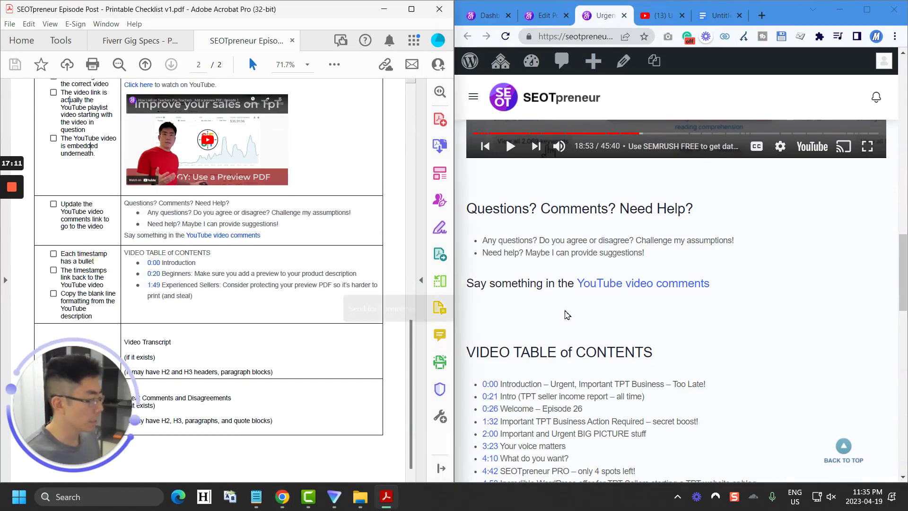
scroll(520, 293, down, 4)
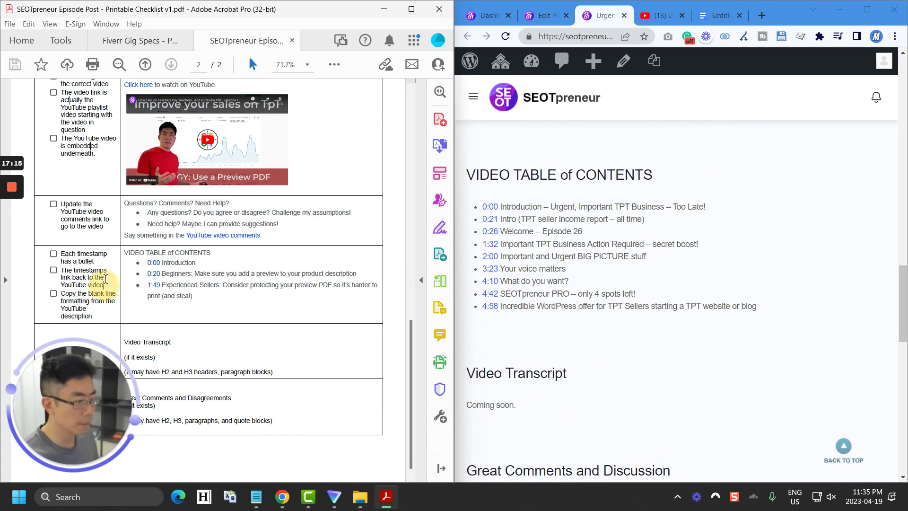
click(492, 208)
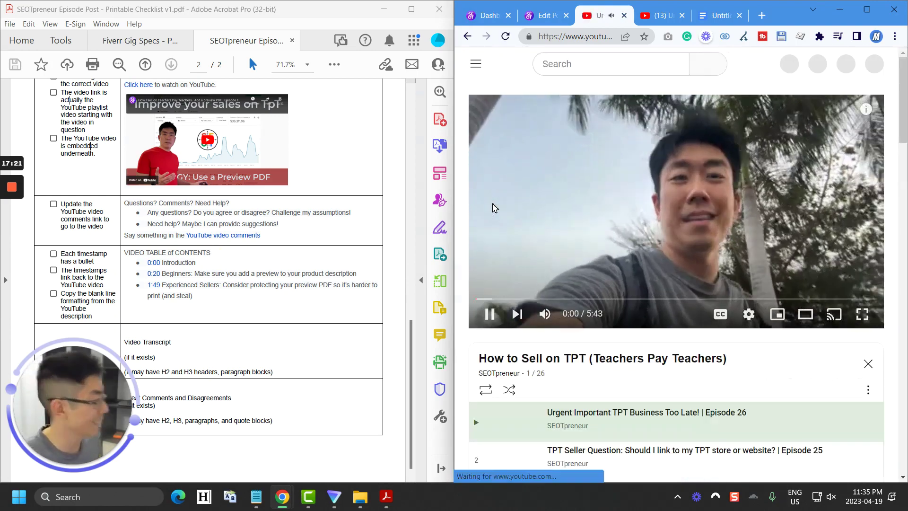
click(470, 38)
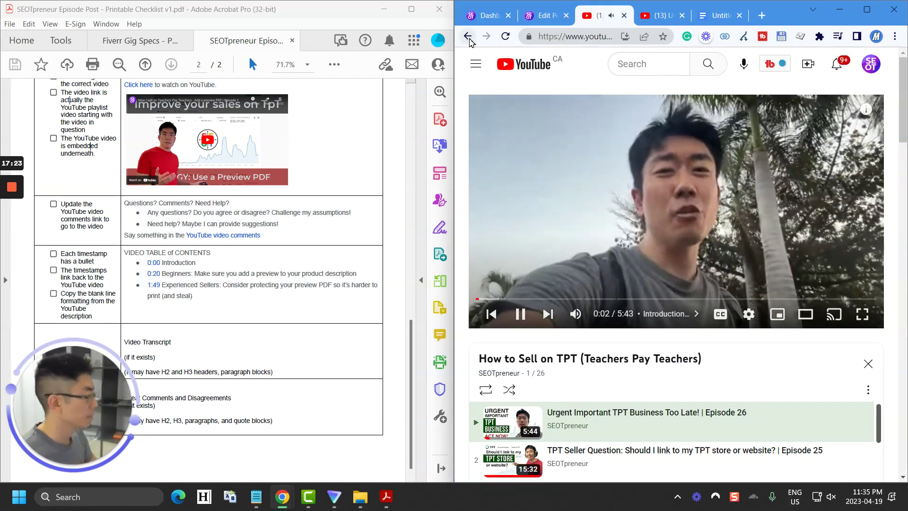
scroll(543, 161, down, 5)
scroll(615, 301, up, 6)
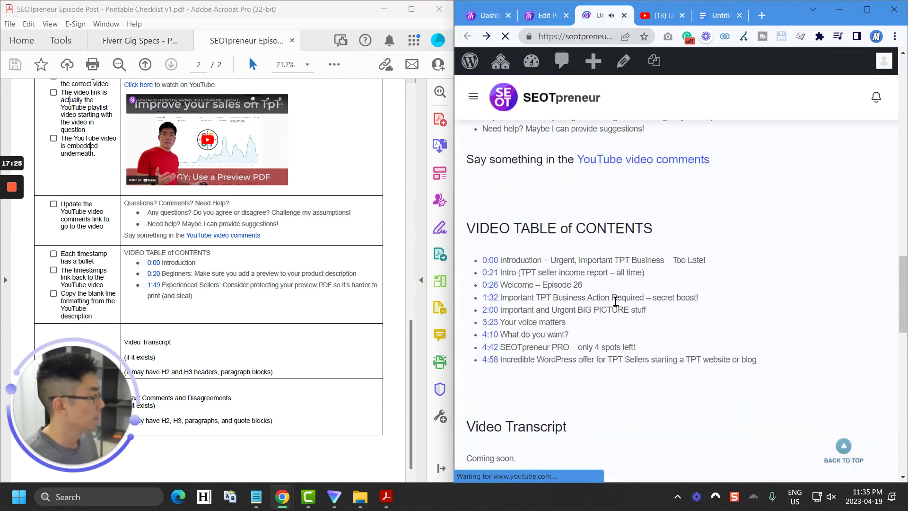
- Test the 4:58 timestamp link in a separate browser tab and close that tab
right_click(486, 365)
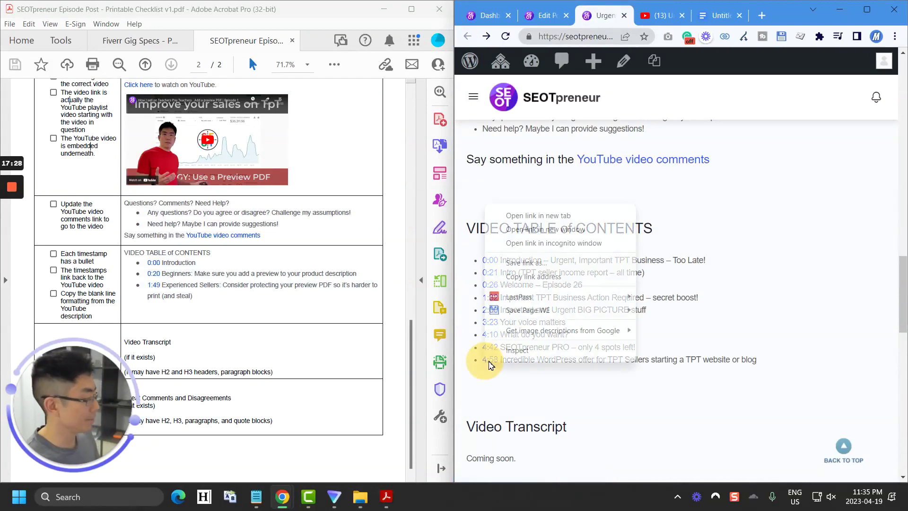
click(539, 214)
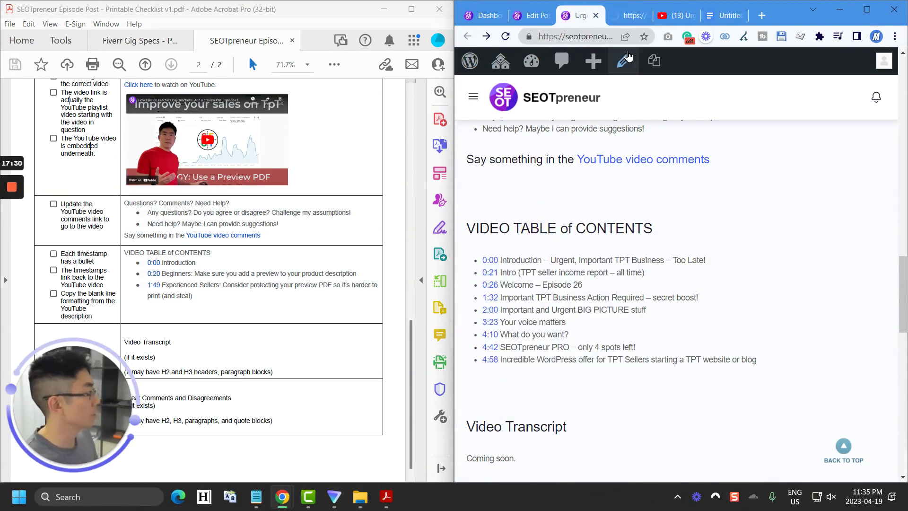
click(631, 20)
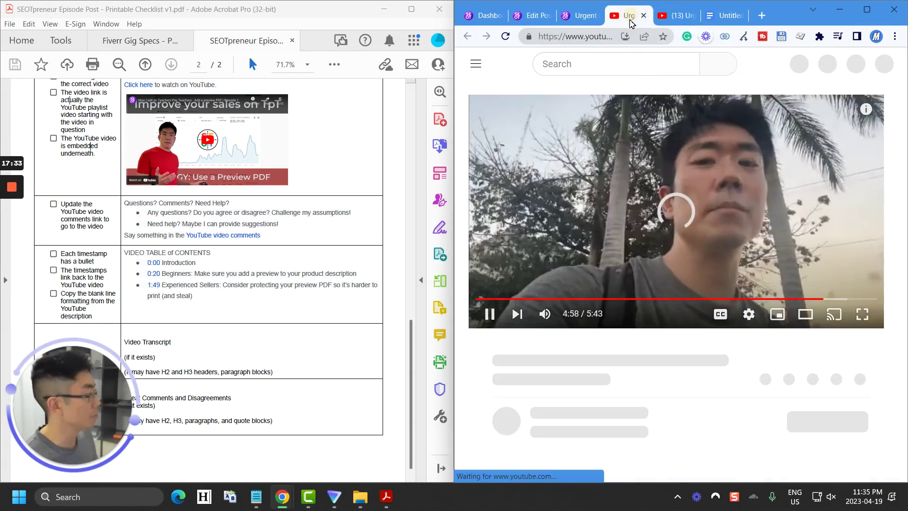
click(643, 17)
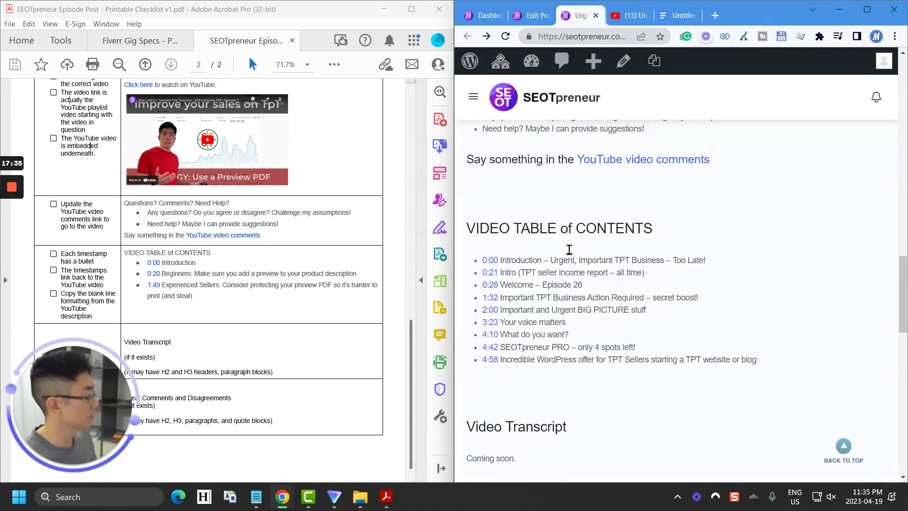
- Review the checklist's item on copying the blank line formatting from the YouTube description and its remaining Video Transcript and comments sections
click(87, 303)
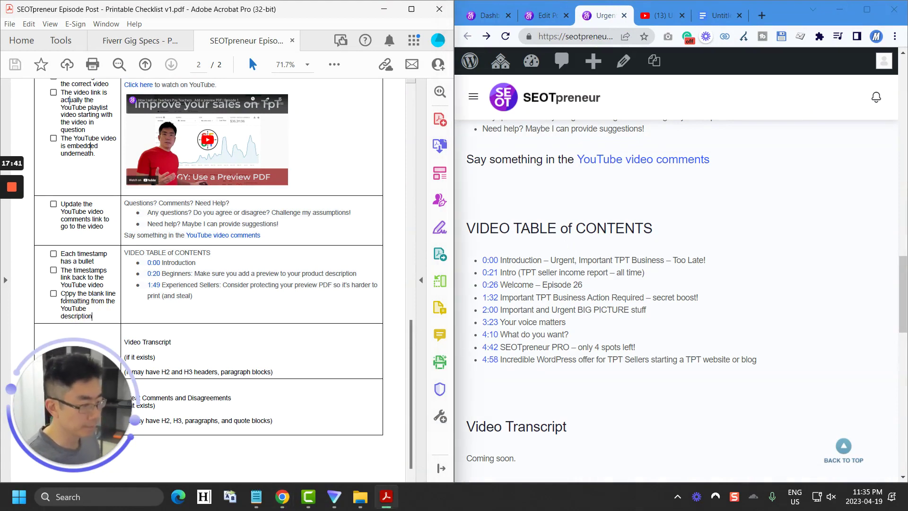
drag(77, 294, 104, 301)
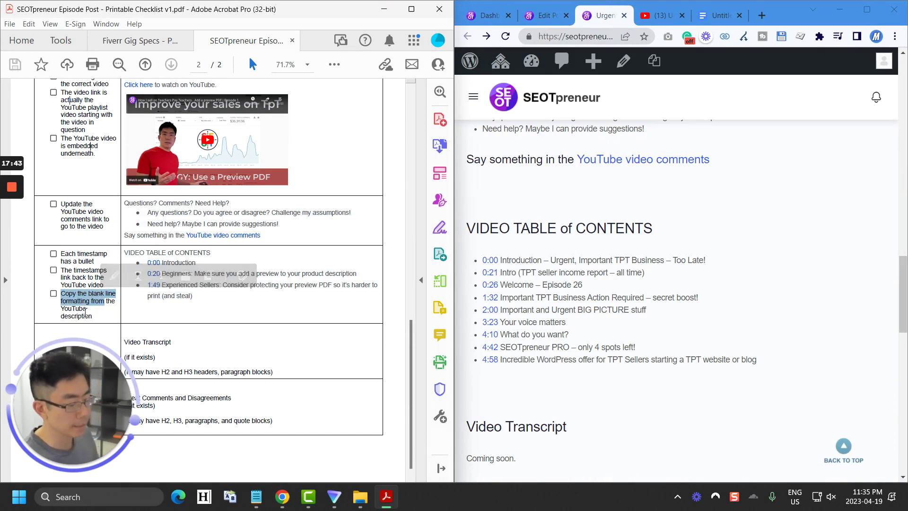
scroll(307, 328, down, 1)
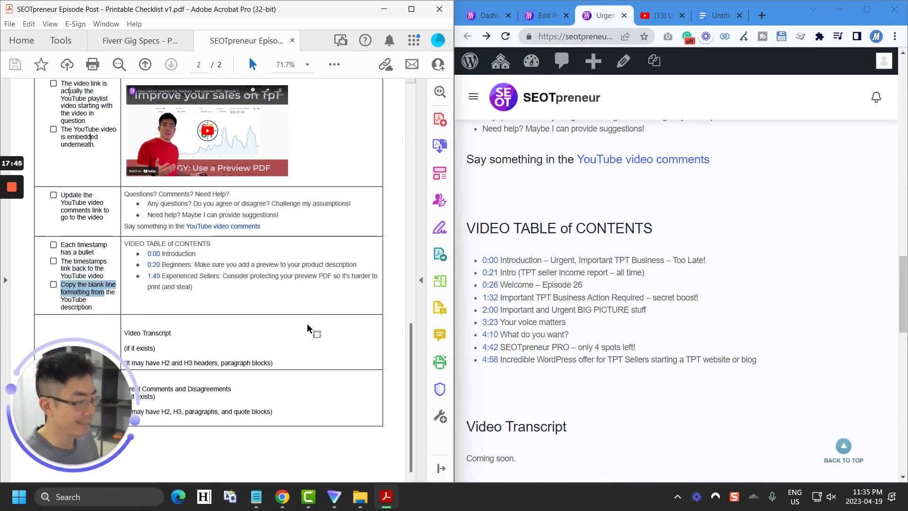
click(320, 362)
- Mark the Episode 26 post for pending review, following step 12 of the gig specs, and save it as pending
drag(93, 375, 95, 195)
scroll(539, 215, down, 5)
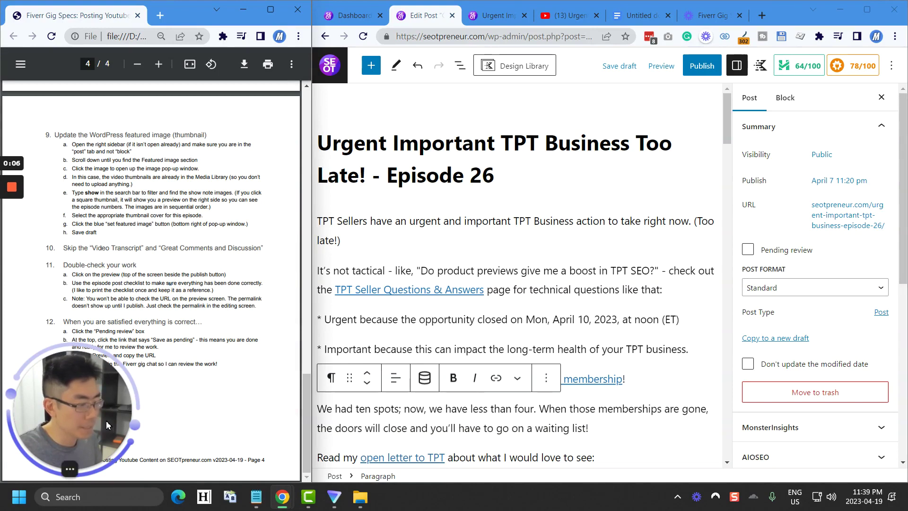
drag(106, 421, 122, 218)
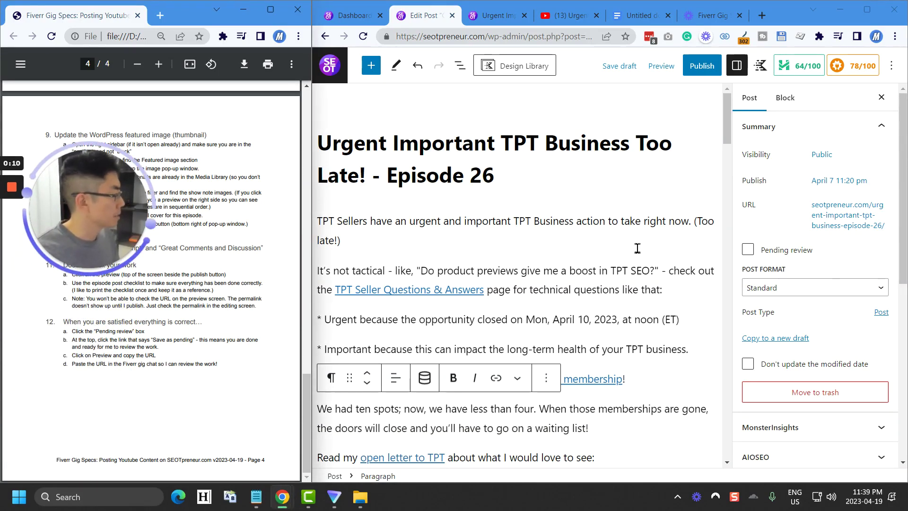
click(748, 253)
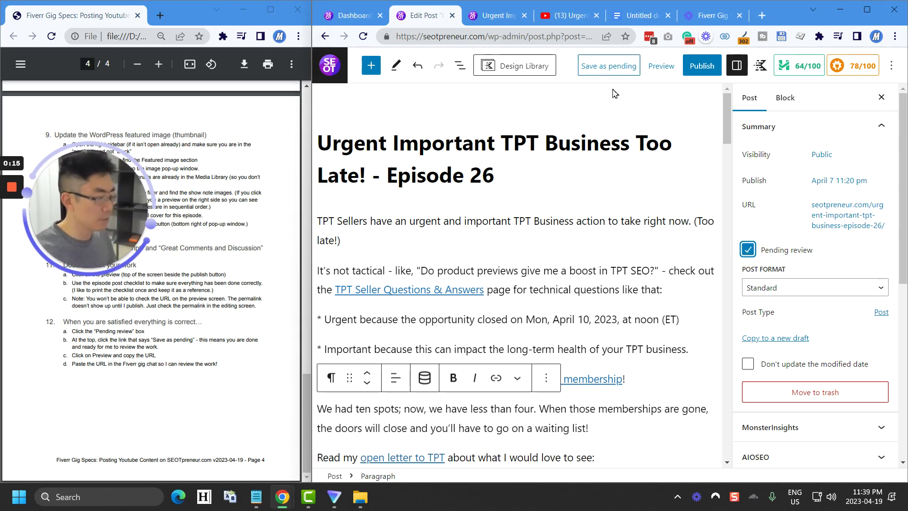
click(633, 75)
click(631, 75)
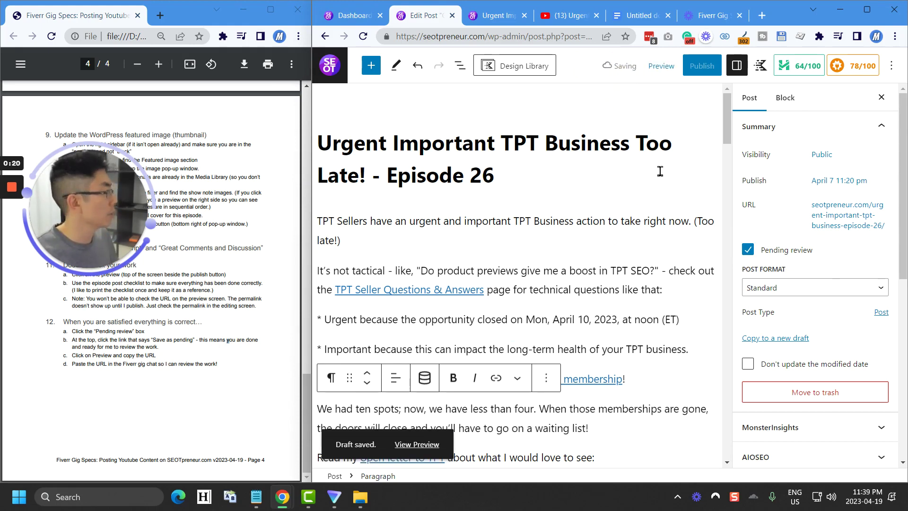
- Open the saved post's preview and copy its URL
click(661, 71)
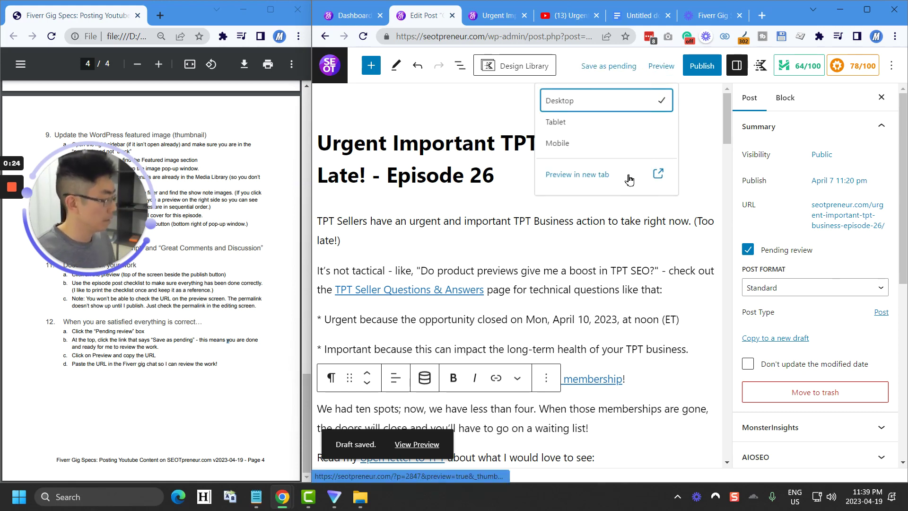
click(413, 443)
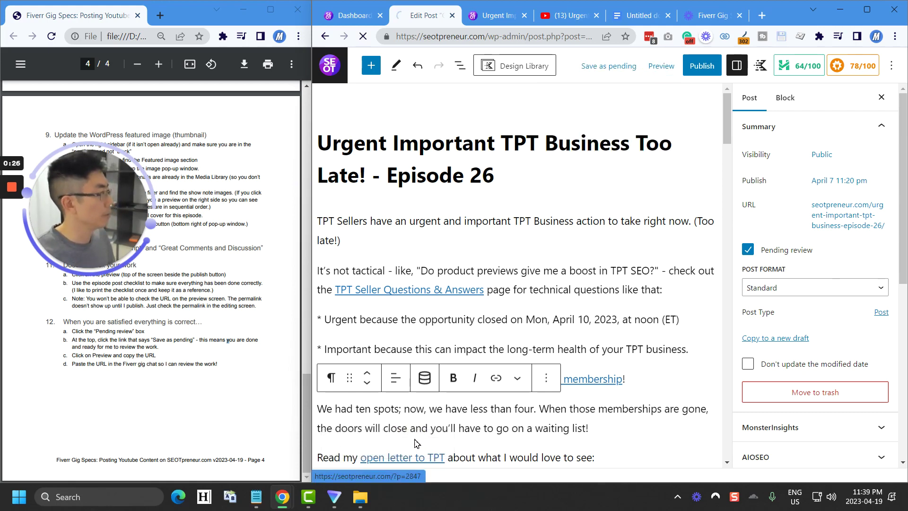
click(546, 38)
key(ctrl+c)
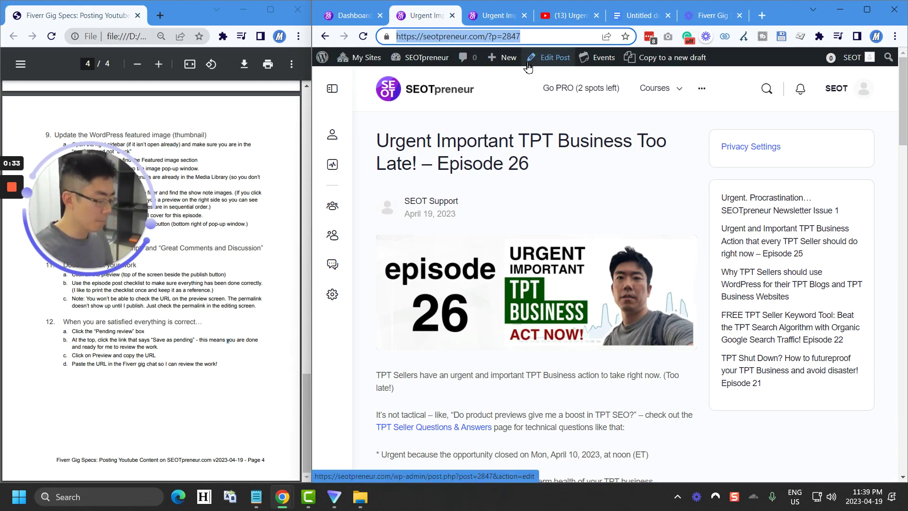
click(761, 15)
click(567, 36)
key(ctrl+v)
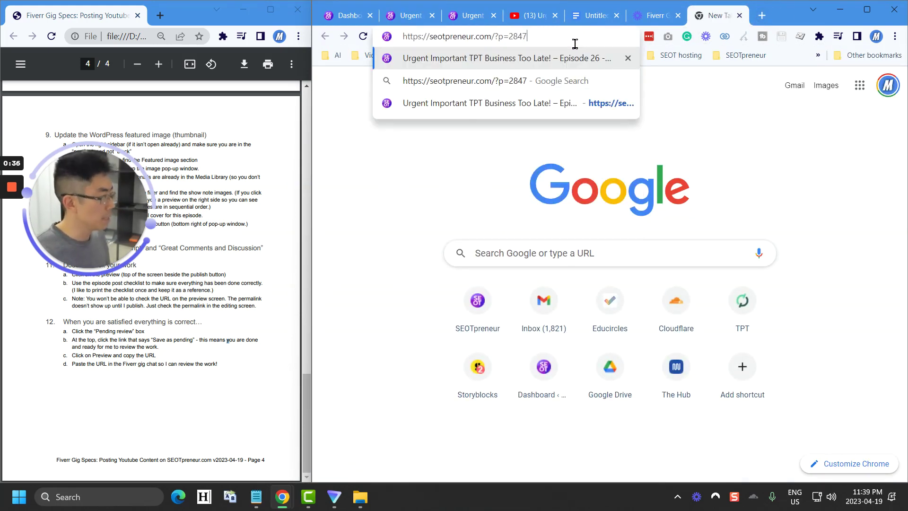
key(Return)
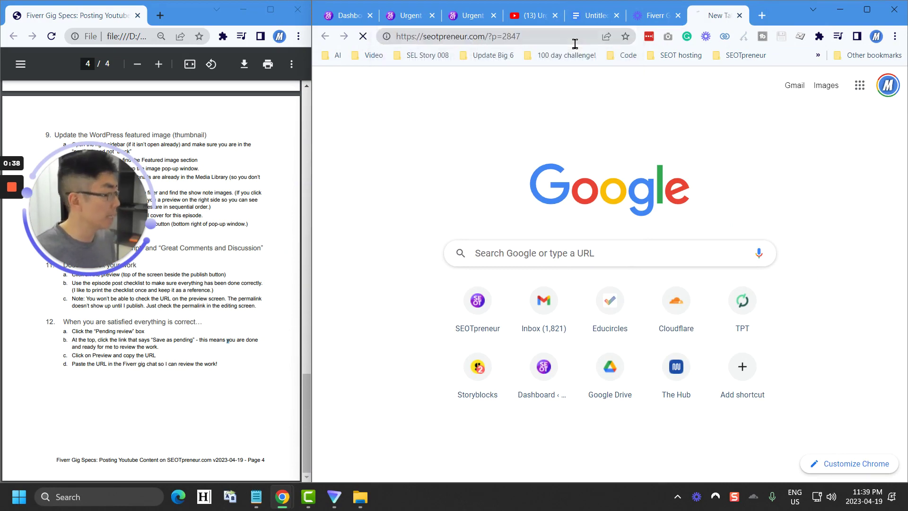